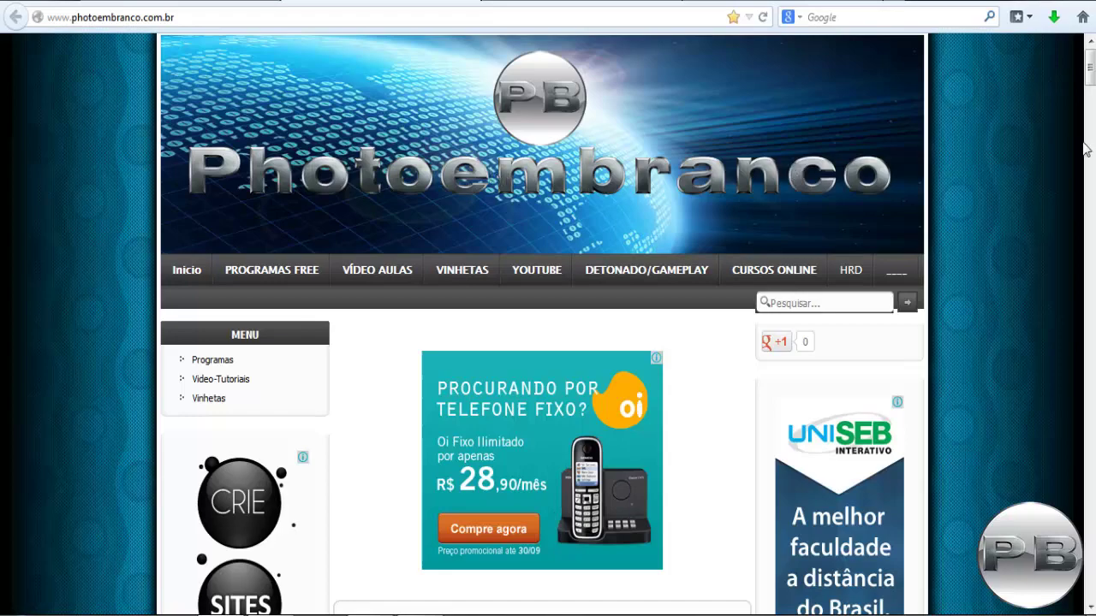
- Scroll through the photoembranco.com.br page in Firefox
mouse_move(1090, 67)
mouse_down()
mouse_move(1089, 385)
mouse_move(1090, 58)
mouse_up()
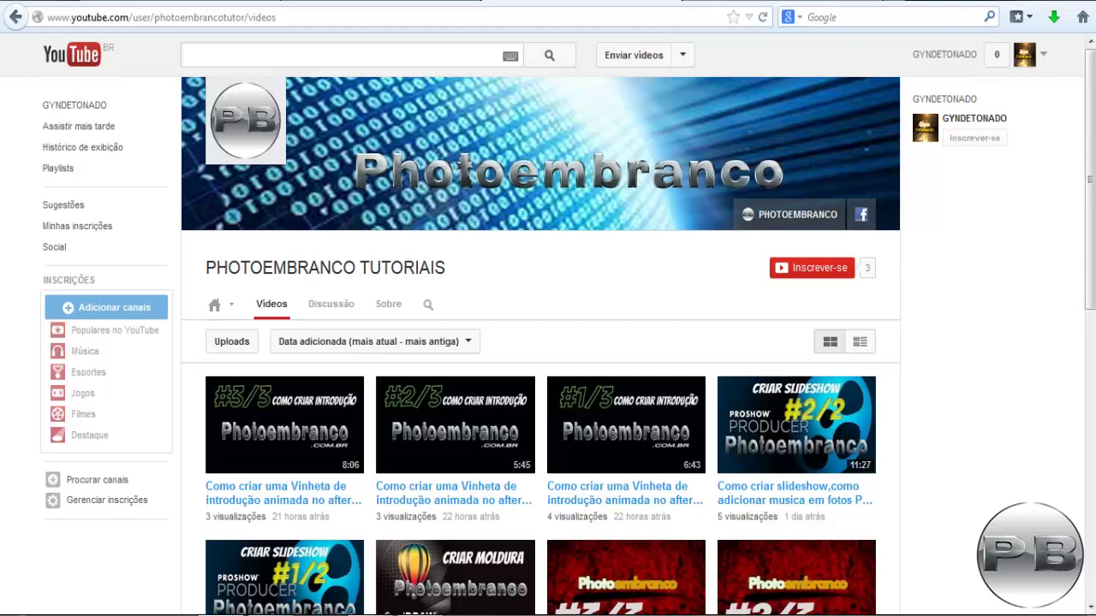
- Open another channel's Videos page from the YouTube sidebar
click(974, 118)
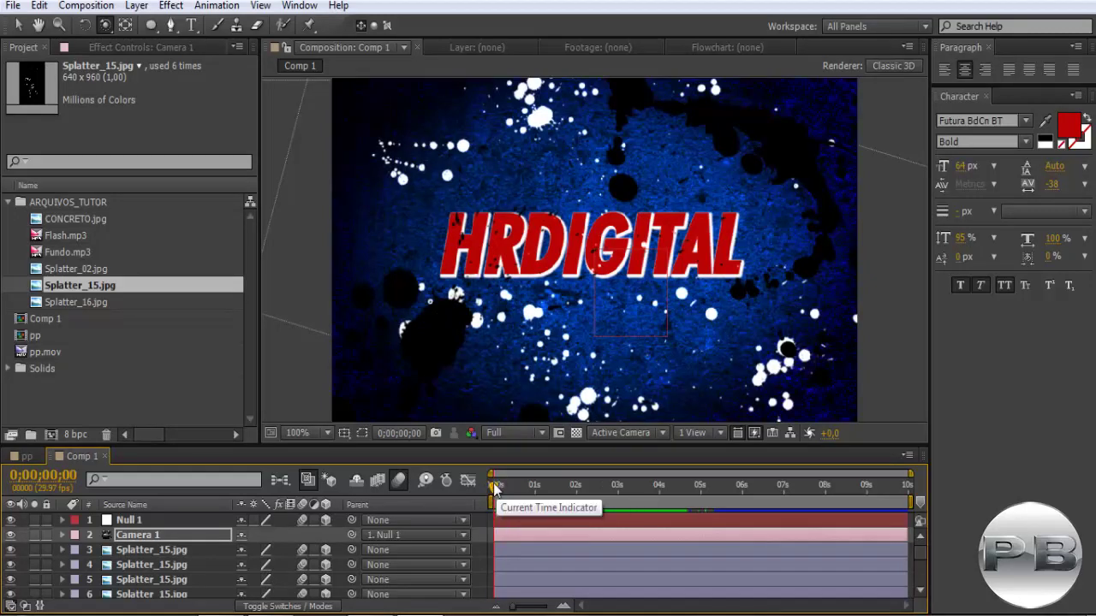
- Enlarge the timeline panel, scrub through the pp composition, and return to Comp 1
mouse_move(492, 489)
mouse_down()
mouse_move(574, 497)
mouse_move(492, 503)
mouse_up()
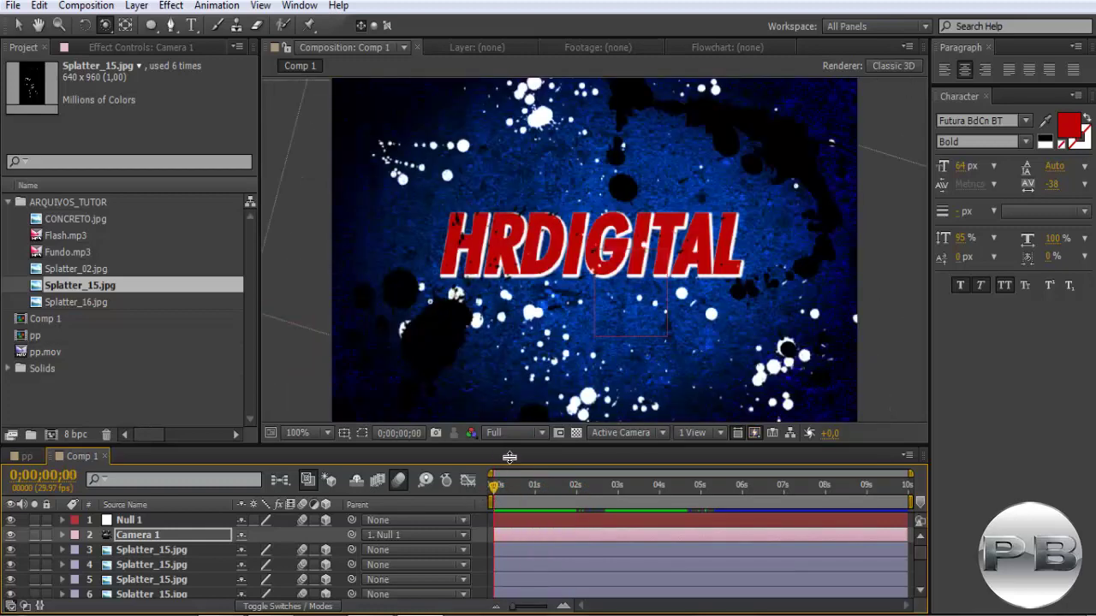
drag(497, 447, 495, 416)
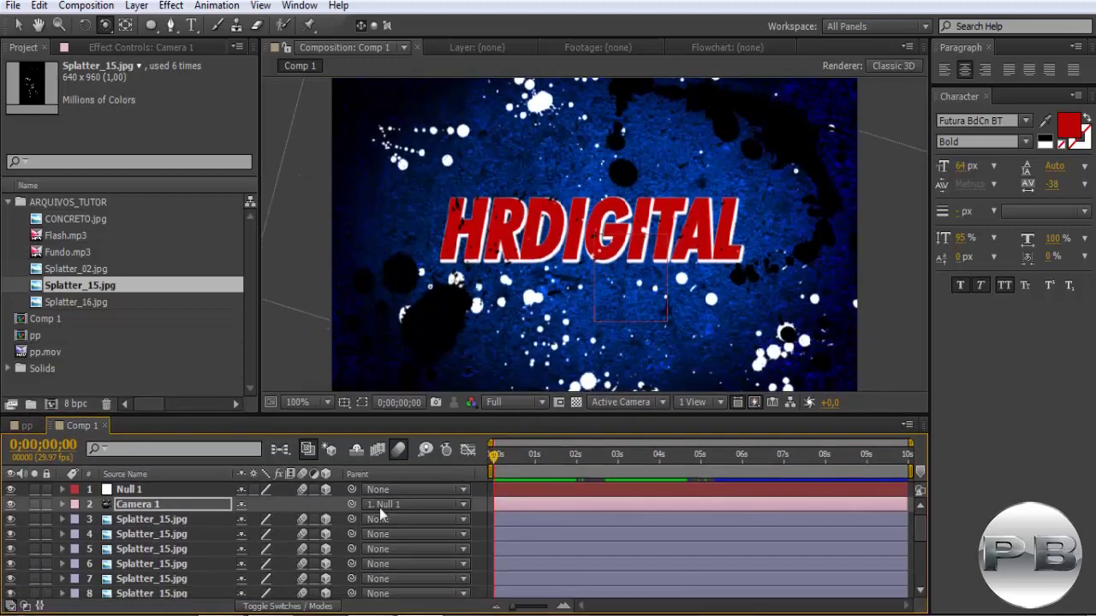
click(26, 425)
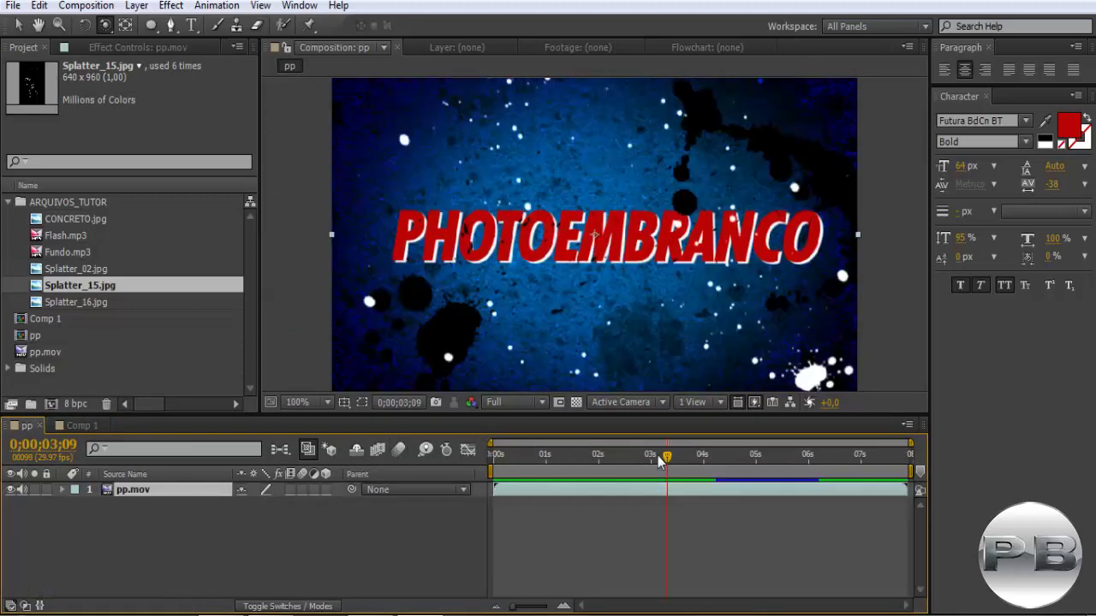
drag(667, 462, 493, 470)
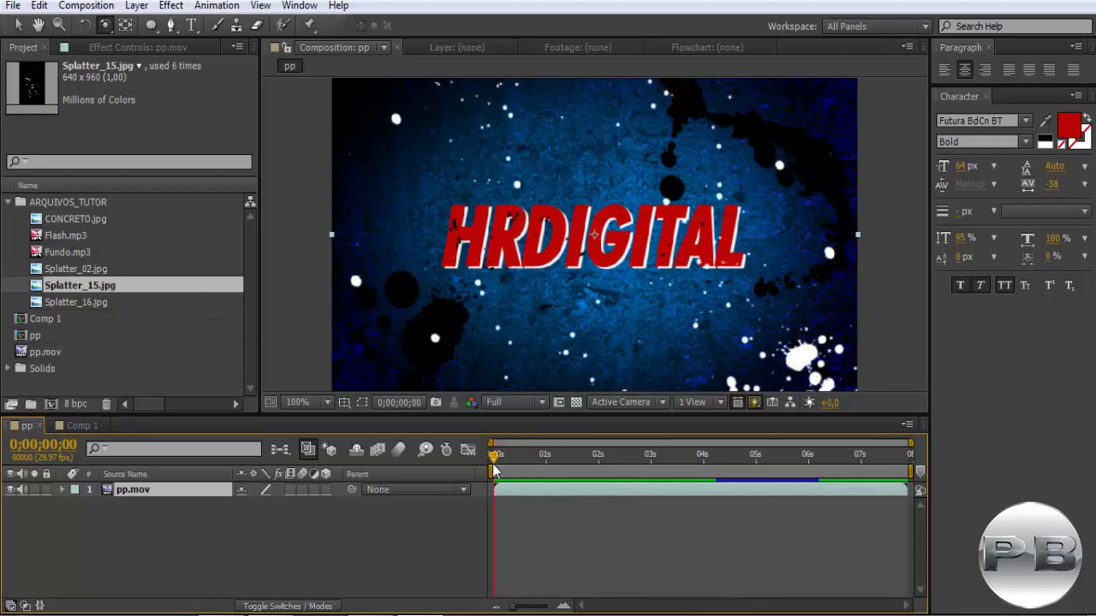
click(86, 428)
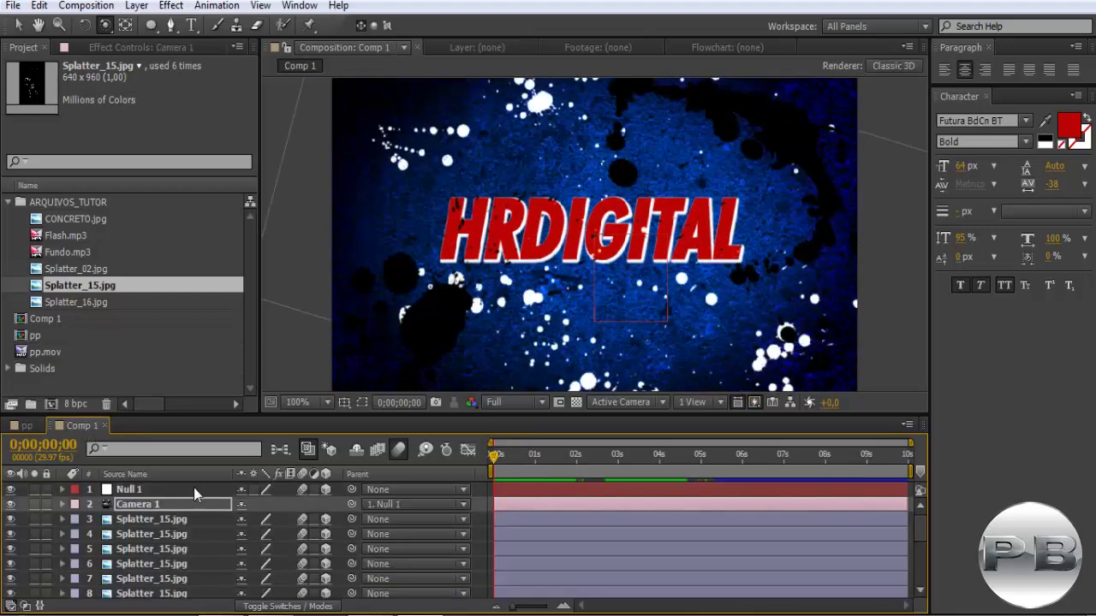
- Show Null 1 and Camera 1 Position, and keyframe Camera 1 at 0 s (0,0,-909.1)
click(160, 488)
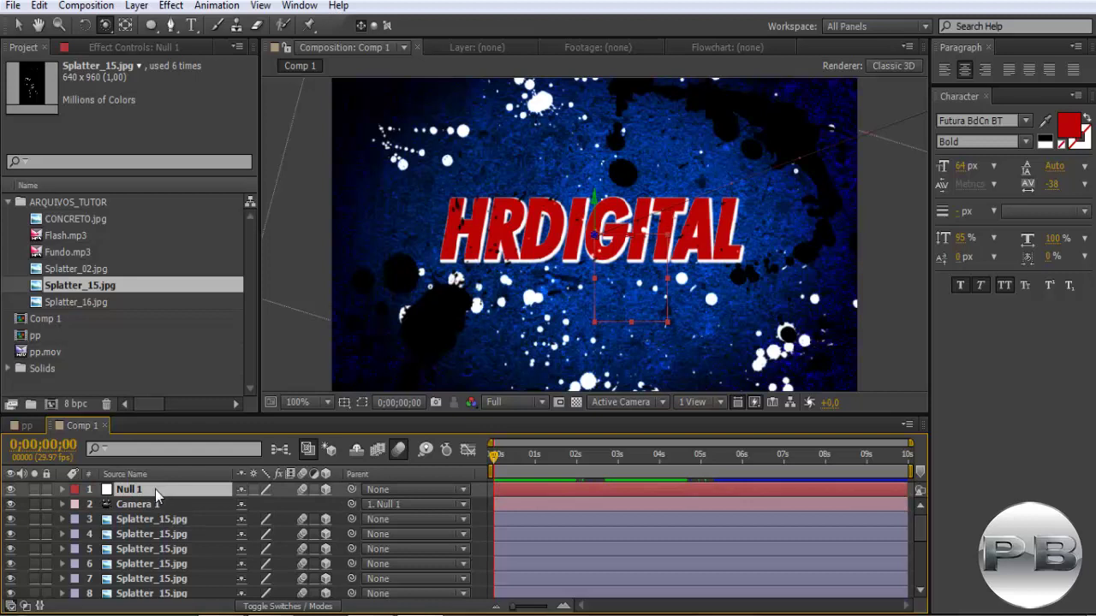
key(p)
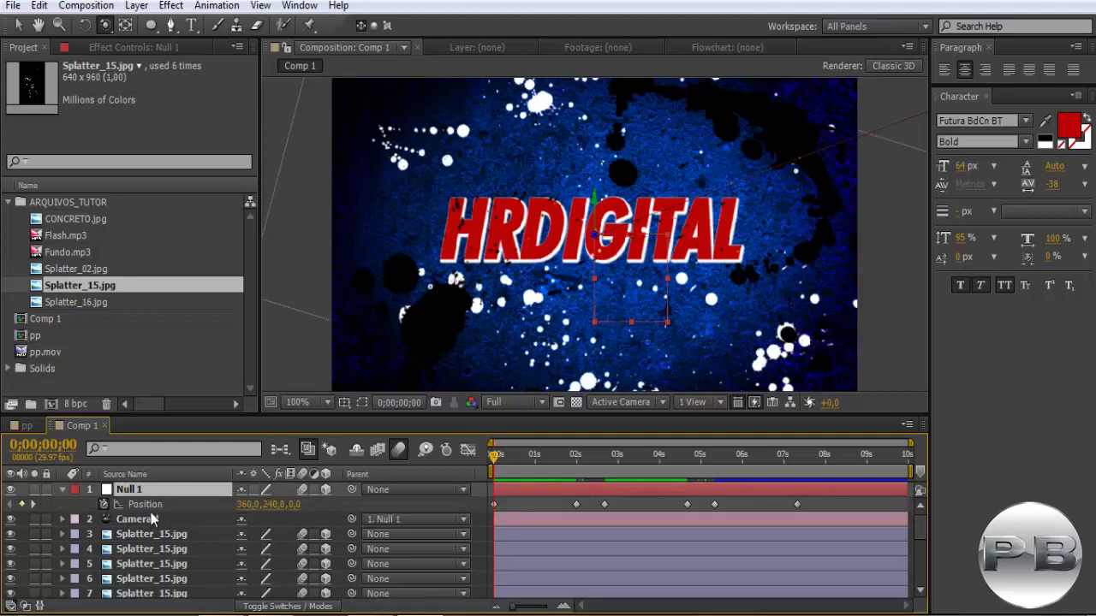
click(150, 522)
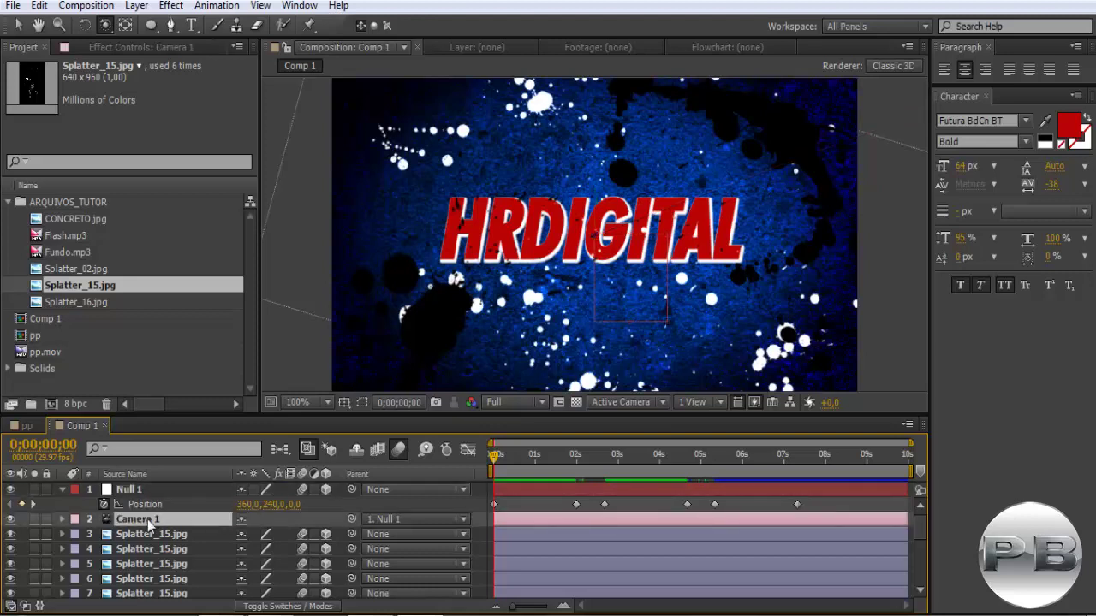
key(p)
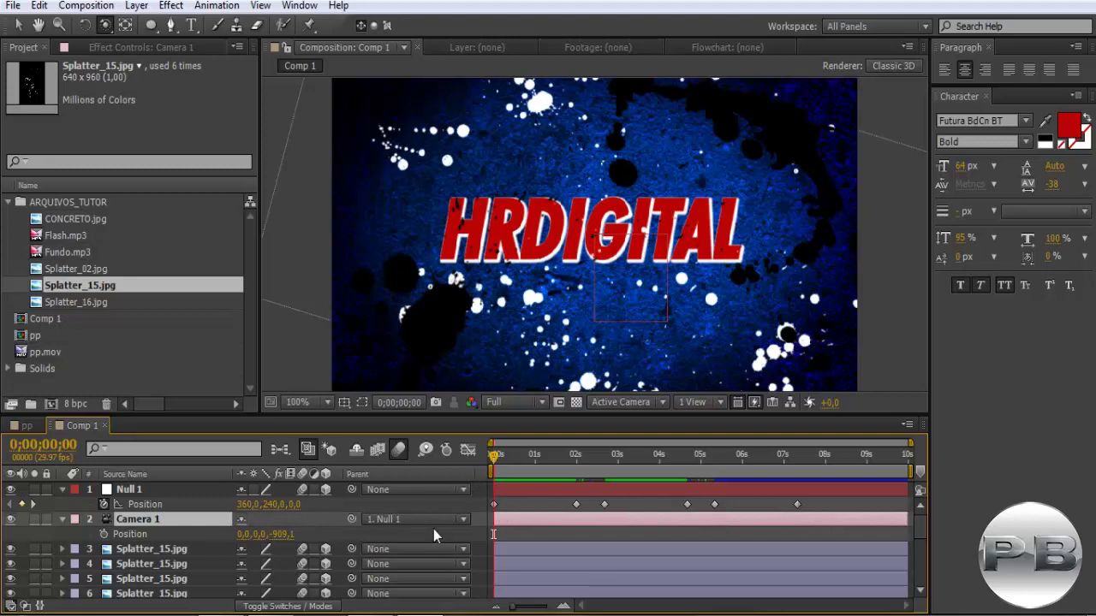
click(103, 534)
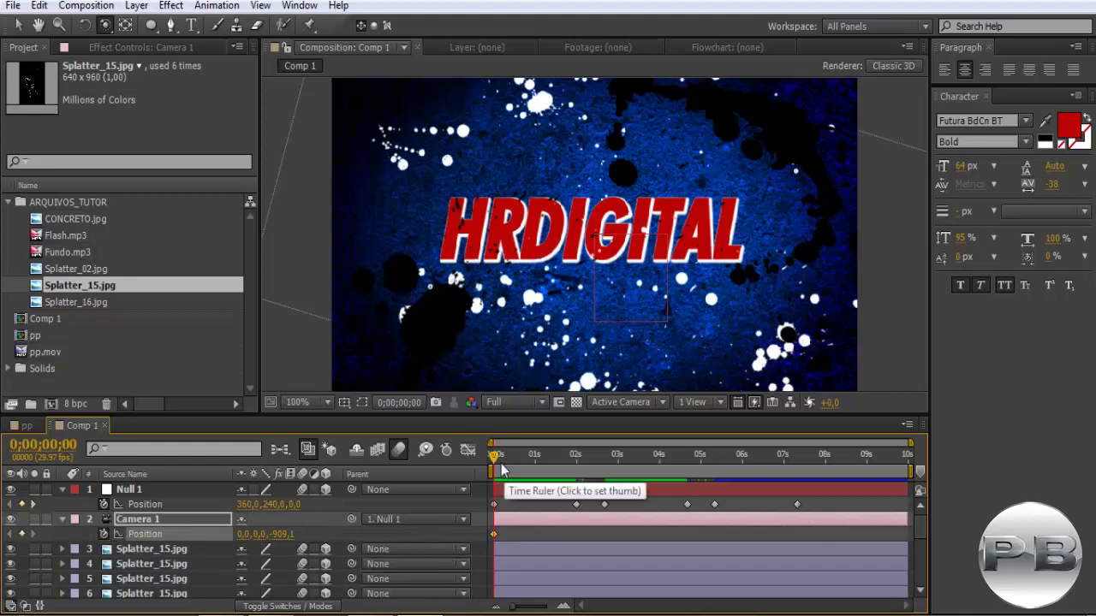
mouse_move(494, 456)
mouse_down()
mouse_move(569, 458)
mouse_move(560, 467)
mouse_up()
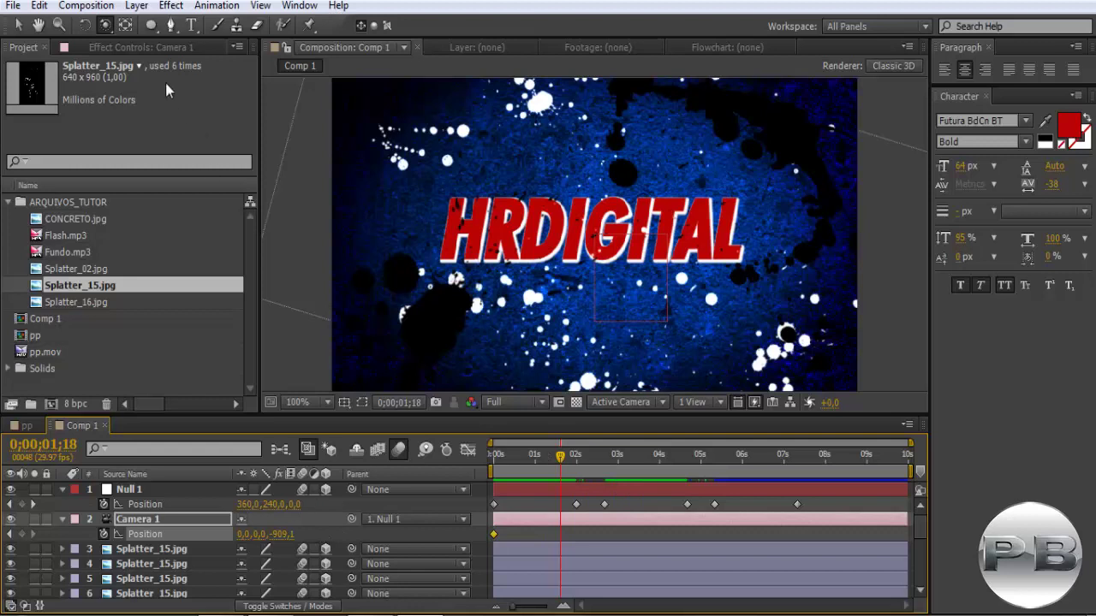
- Orbit Camera 1 to key Position -200.2,-0.0,-890.7 at 1;18, then scrub to preview
click(105, 25)
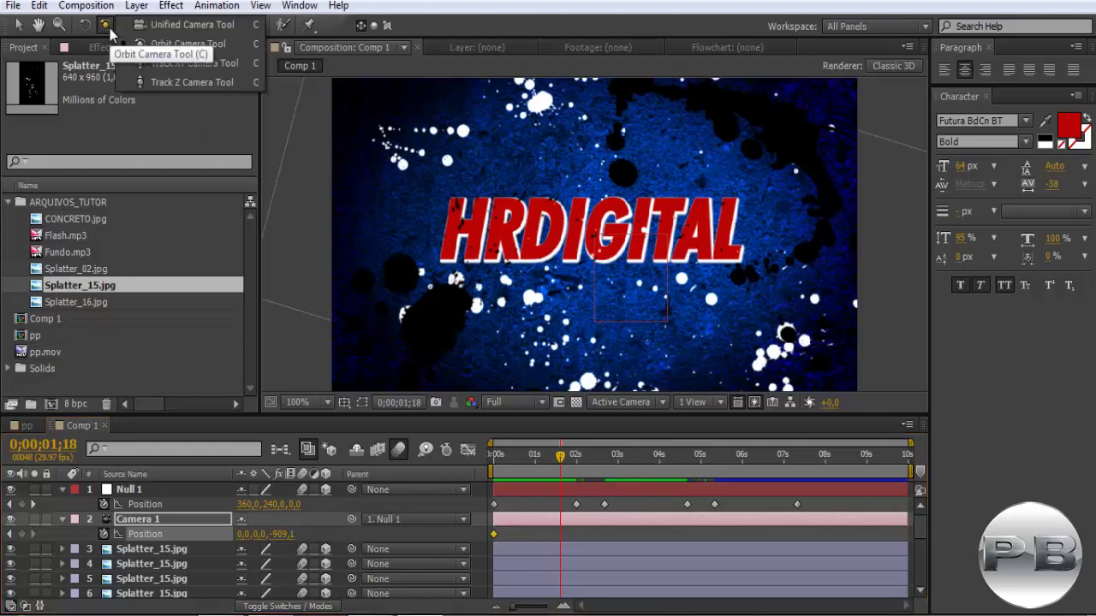
click(166, 43)
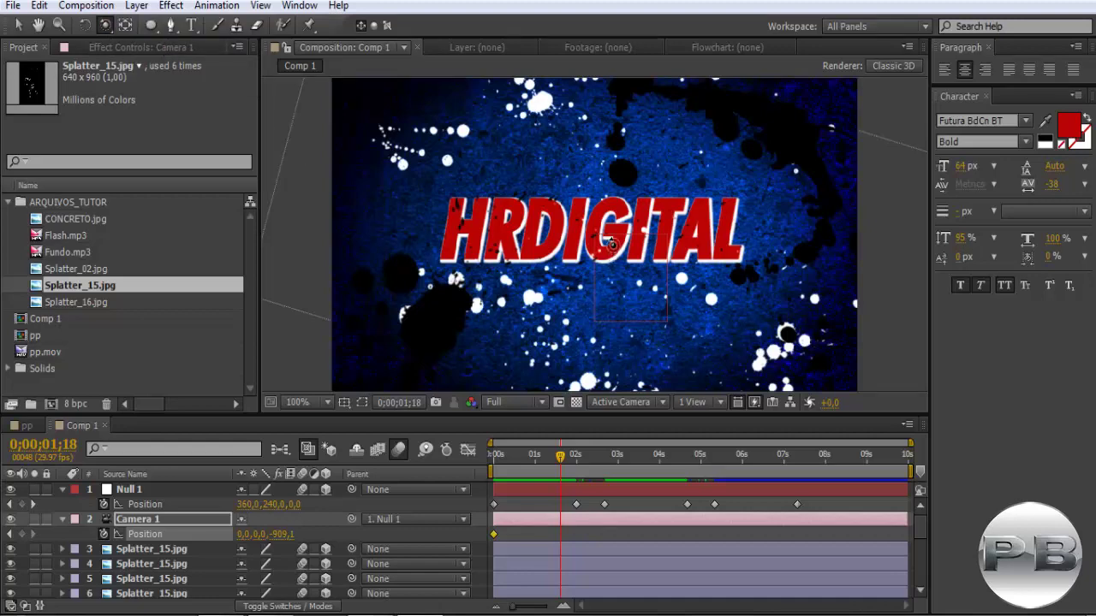
drag(611, 243, 646, 252)
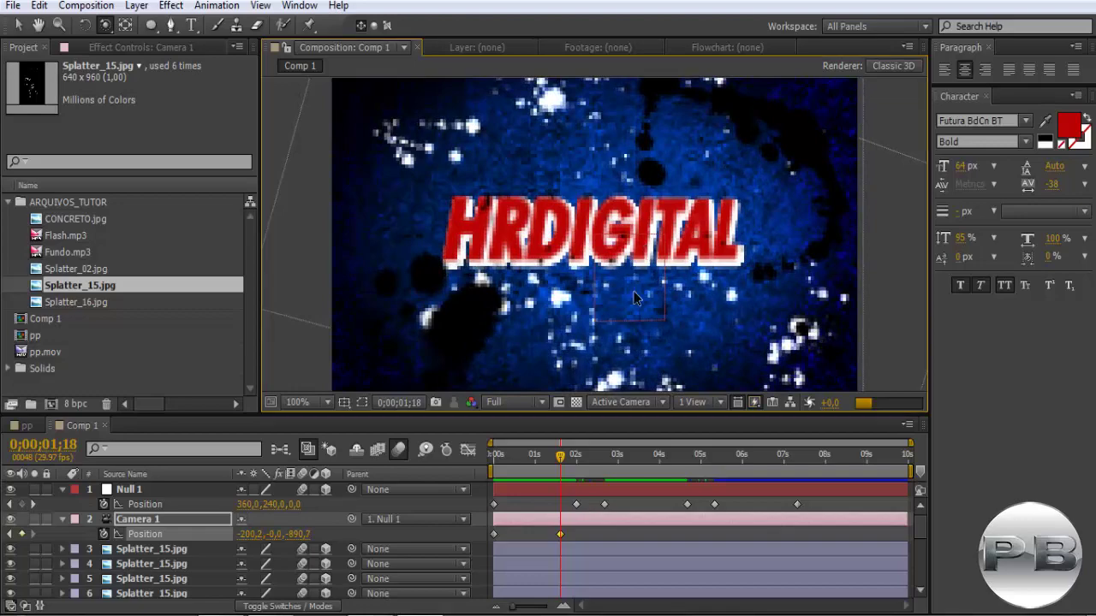
drag(561, 458, 494, 458)
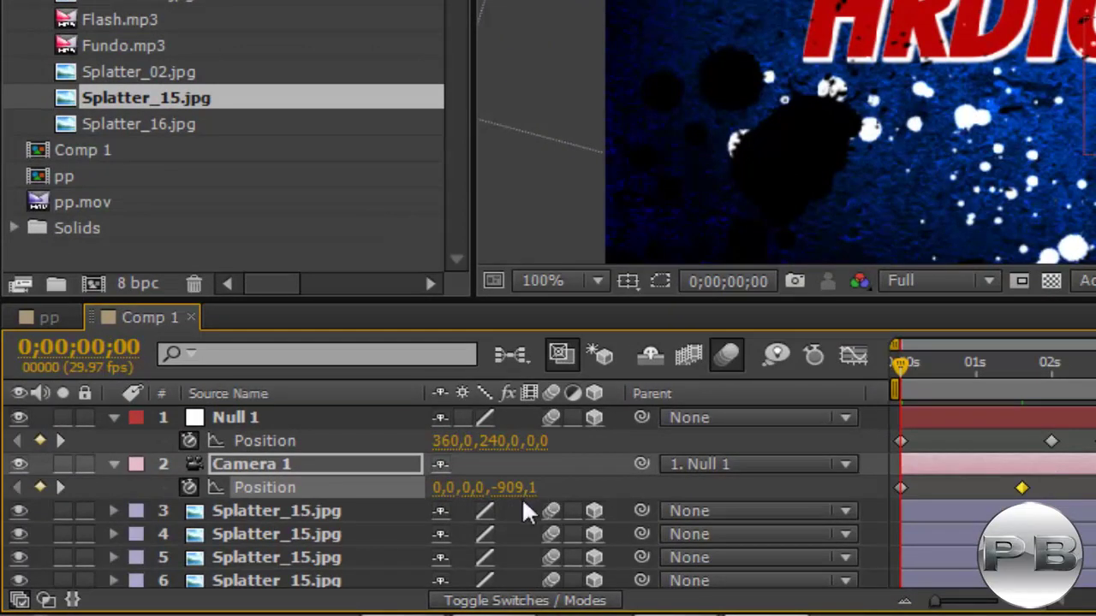
drag(911, 381, 1030, 385)
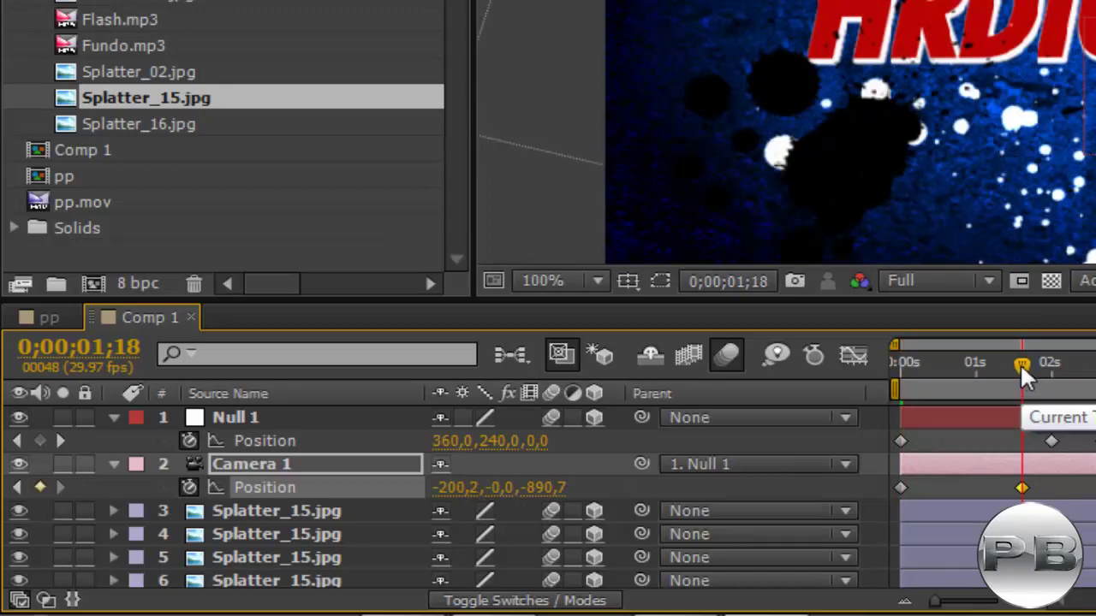
mouse_move(1020, 363)
mouse_down()
mouse_move(701, 452)
mouse_move(710, 445)
mouse_up()
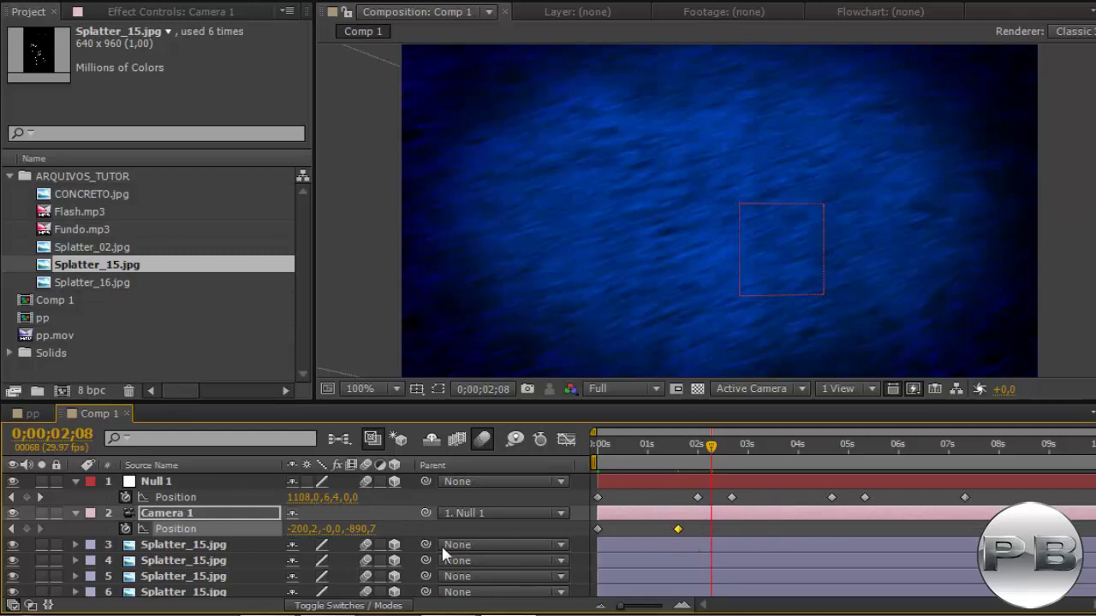
- Enter 0 for Camera 1's X and Y Position values near 2;08
click(308, 530)
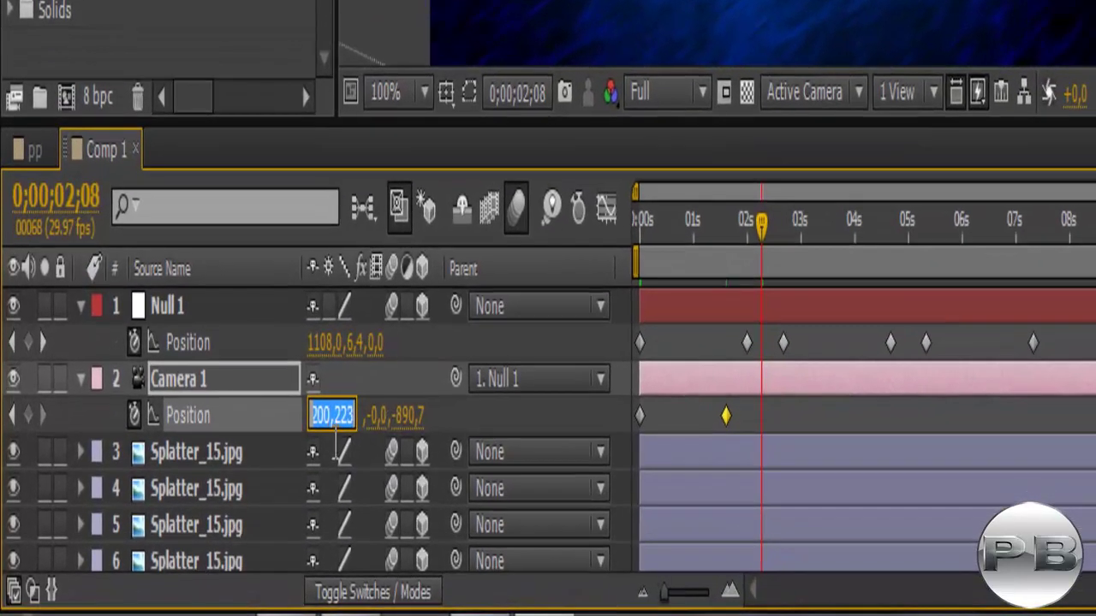
text(0)
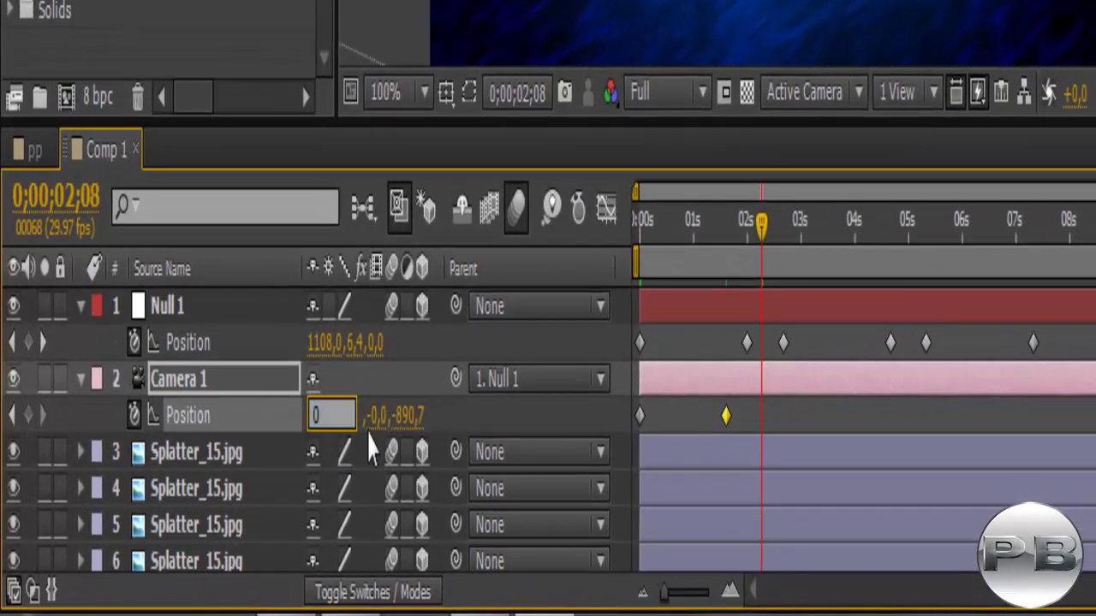
key(Tab)
key(Tab)
text(0)
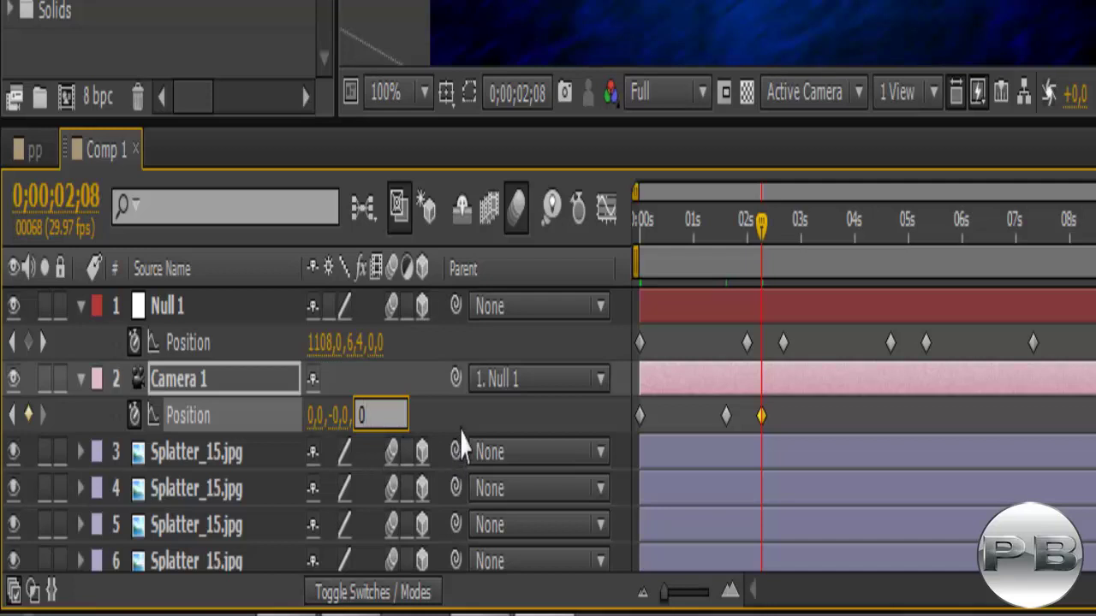
key(Return)
click(366, 416)
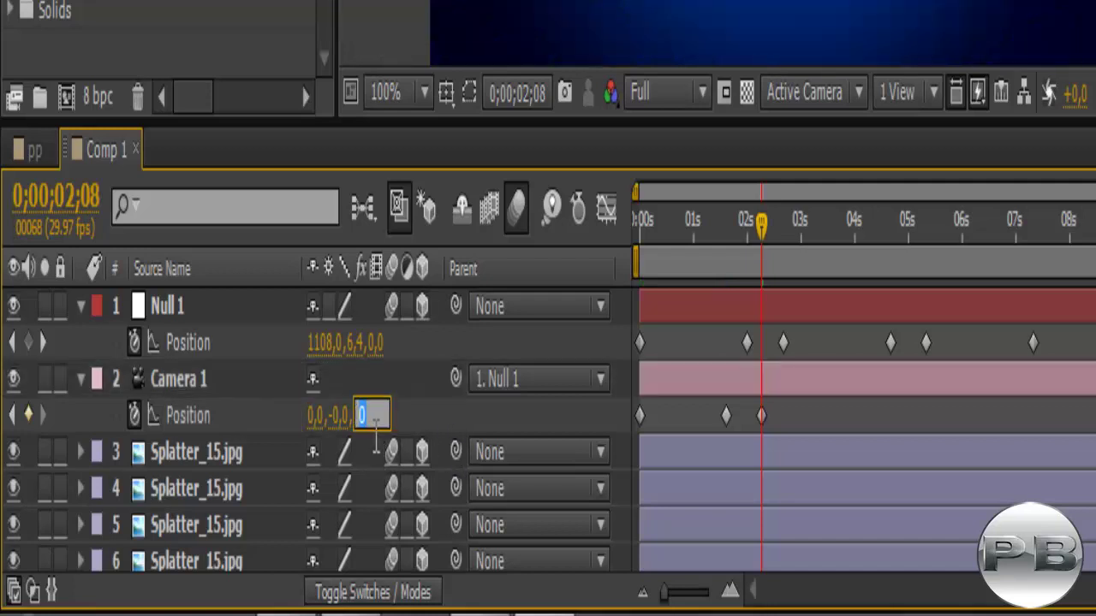
key(shift+Tab)
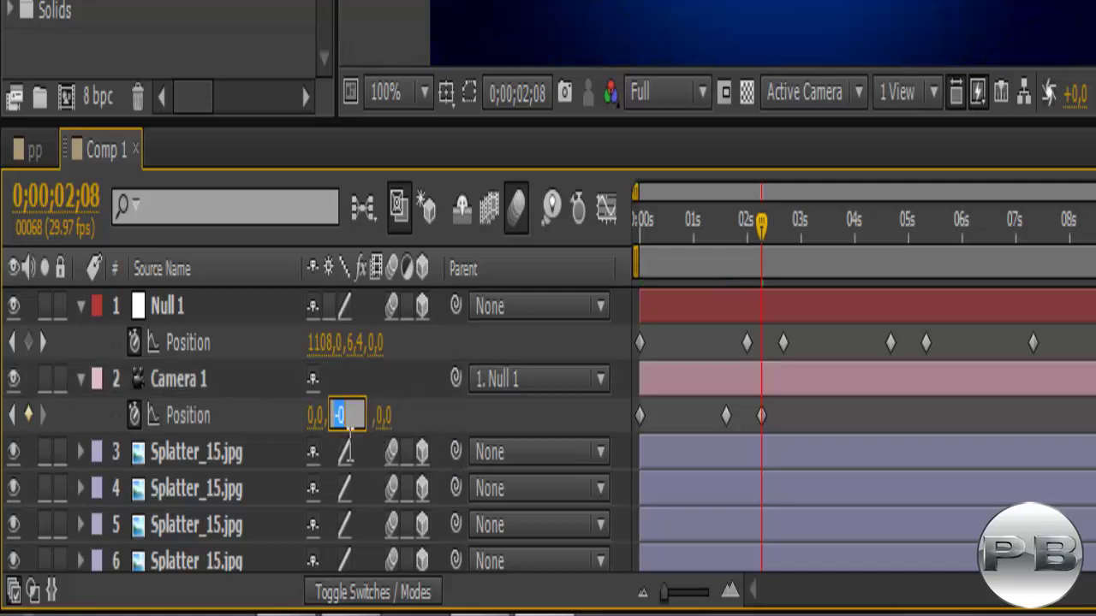
text(0)
key(Return)
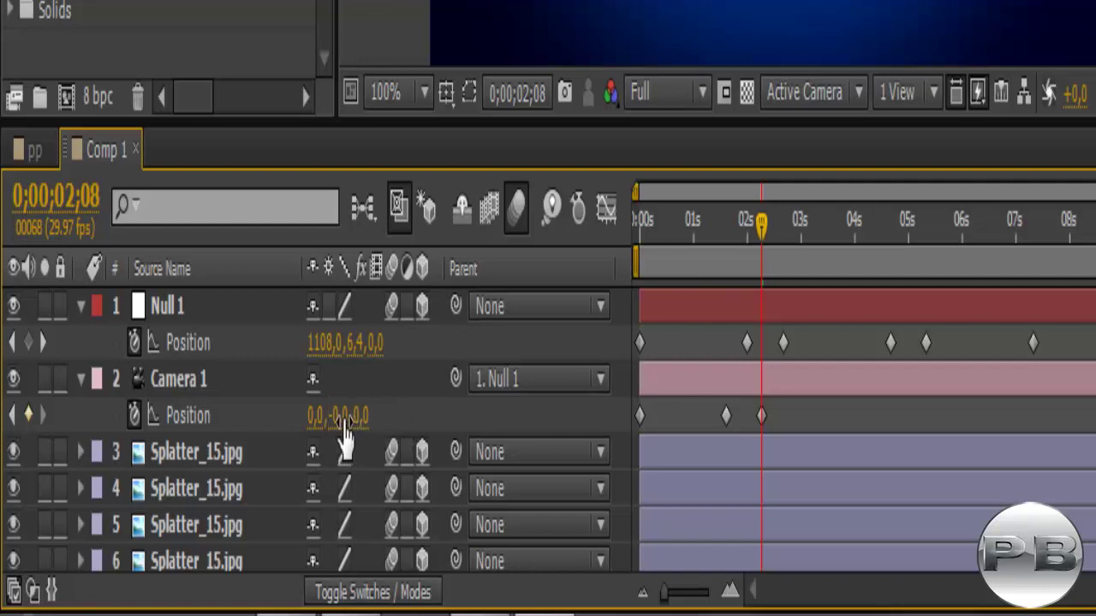
- Re-enter Y as 0 and Z as -909.1, then scrub to check the camera move
click(342, 419)
text(0)
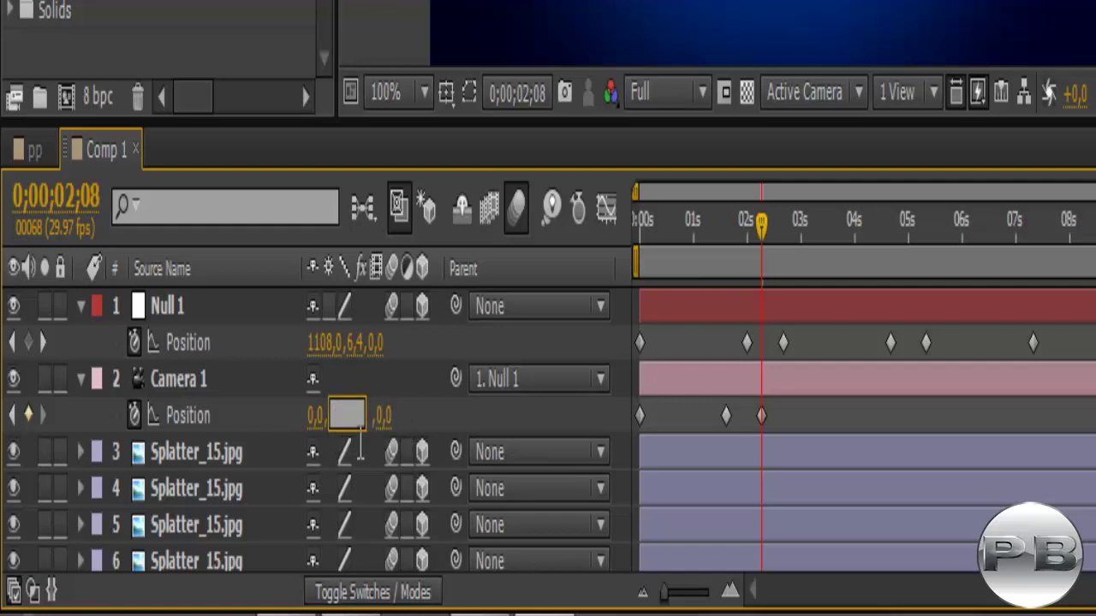
key(Return)
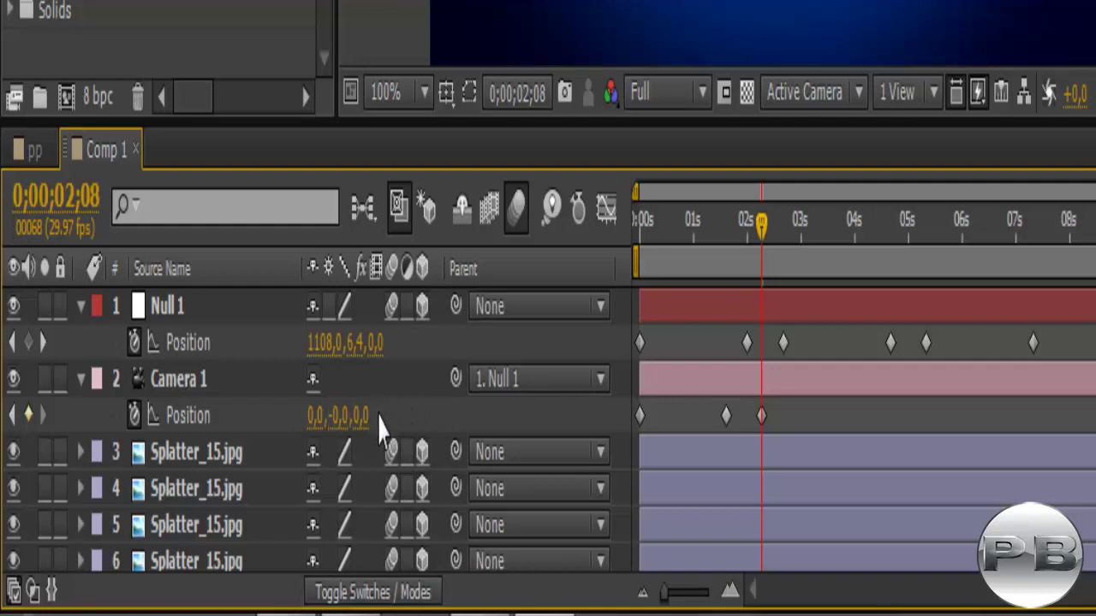
click(366, 416)
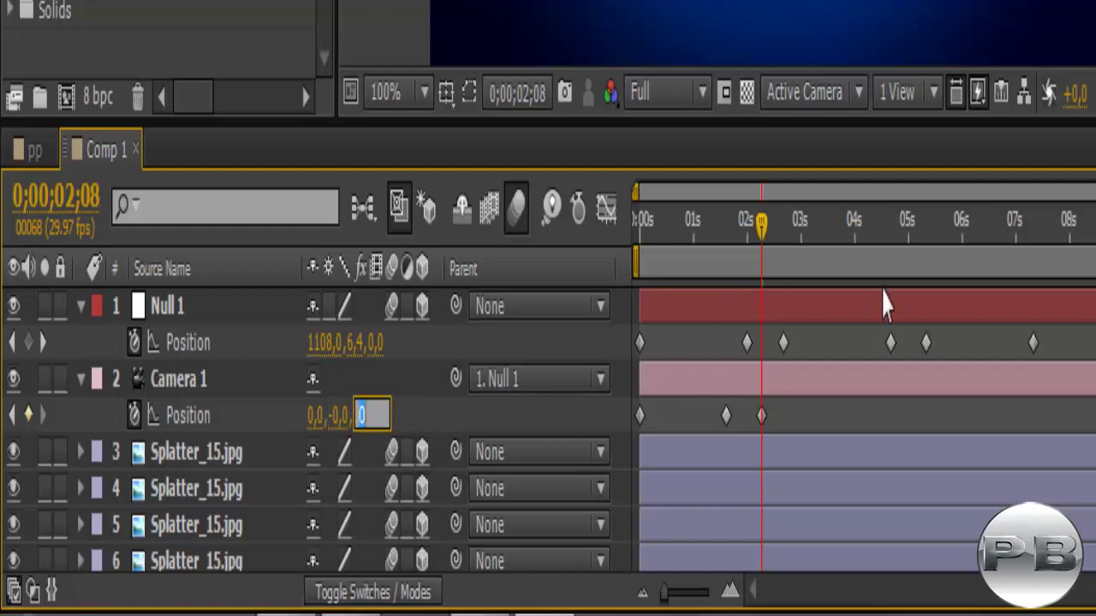
text(-909,)
text(1)
key(Return)
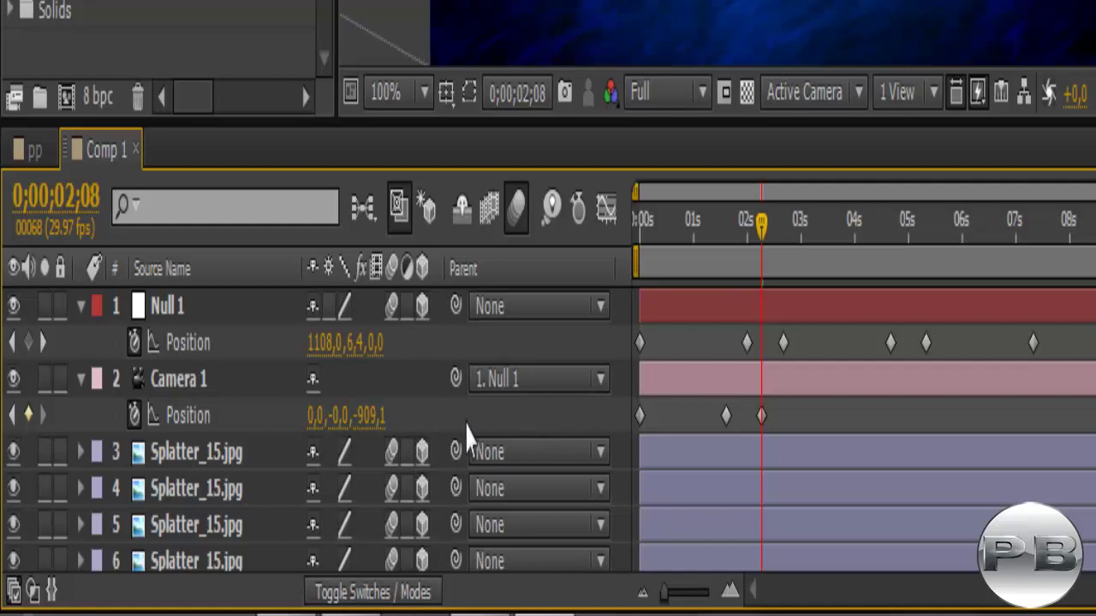
mouse_move(763, 227)
mouse_down()
mouse_move(707, 255)
mouse_move(899, 272)
mouse_move(631, 307)
mouse_up()
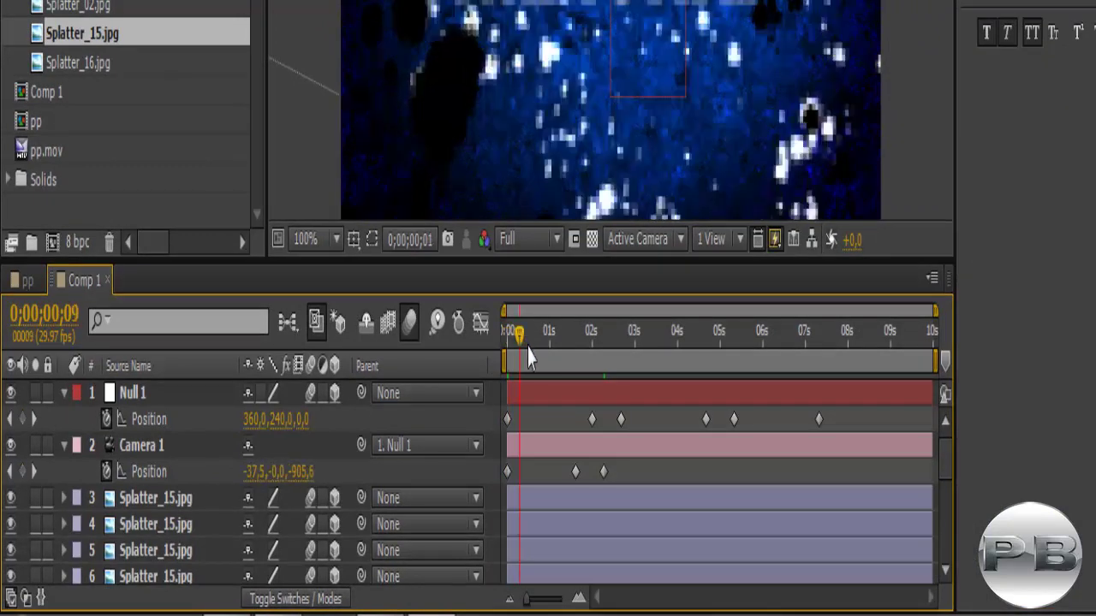
- Retype Camera 1's Y Position as a clean 0 at the 2;08 keyframe
drag(508, 355, 606, 370)
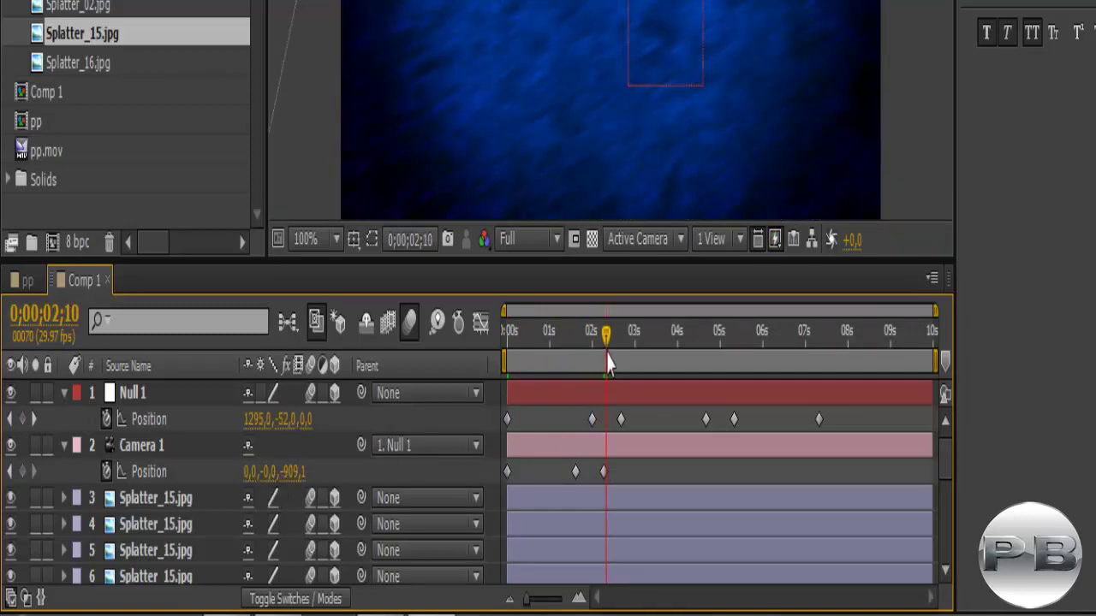
drag(610, 353, 605, 360)
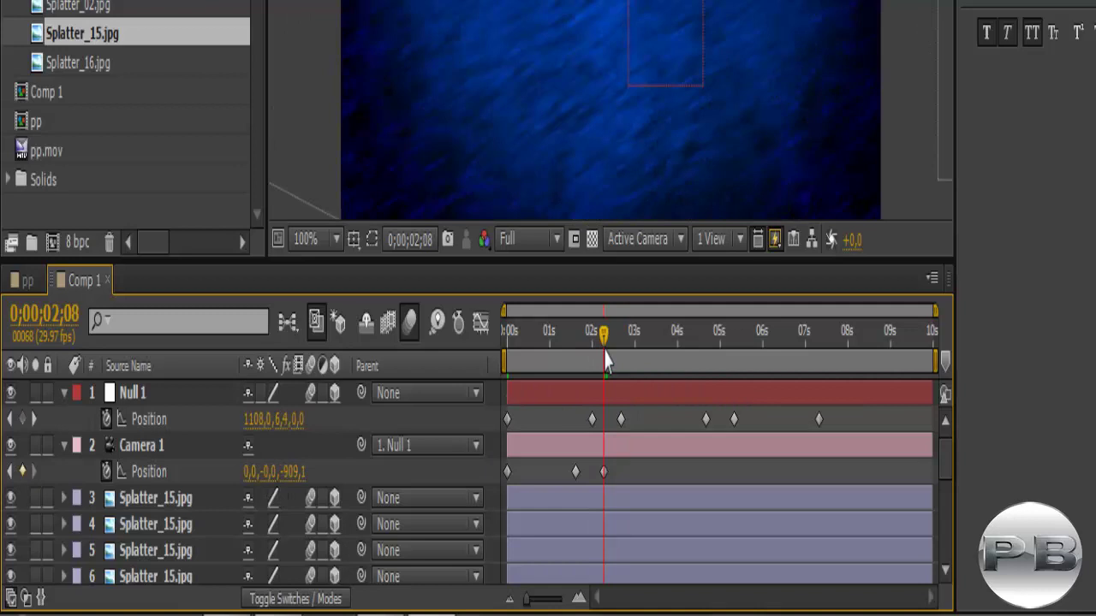
click(274, 472)
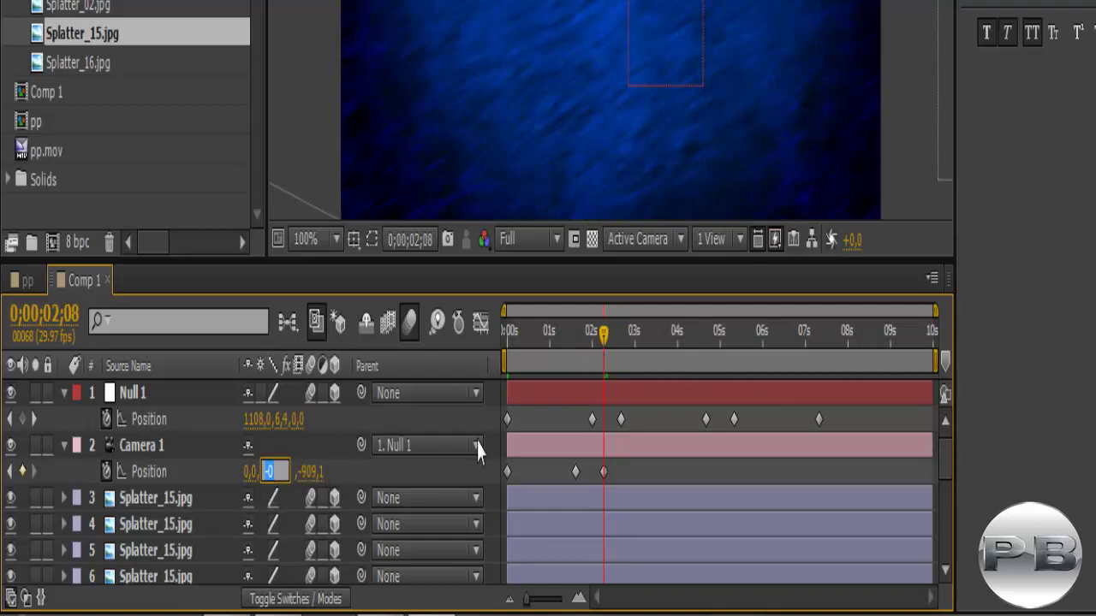
click(268, 472)
key(Return)
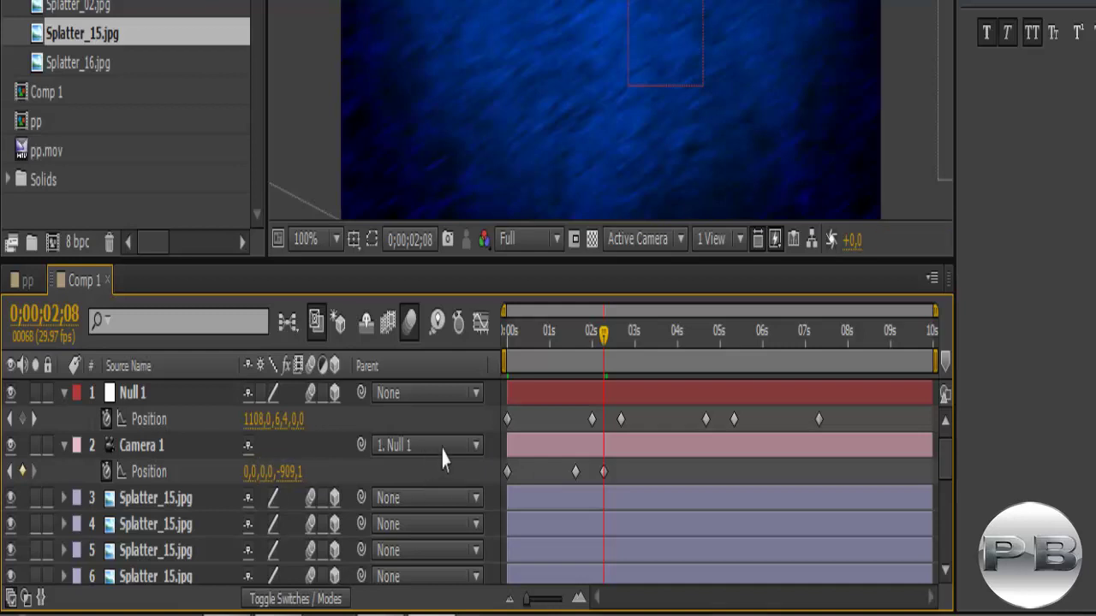
- At 4;13, orbit the camera to 162.5,0.0,-897.0 to frame the PHOTOEMBRANCO title
drag(603, 335, 576, 377)
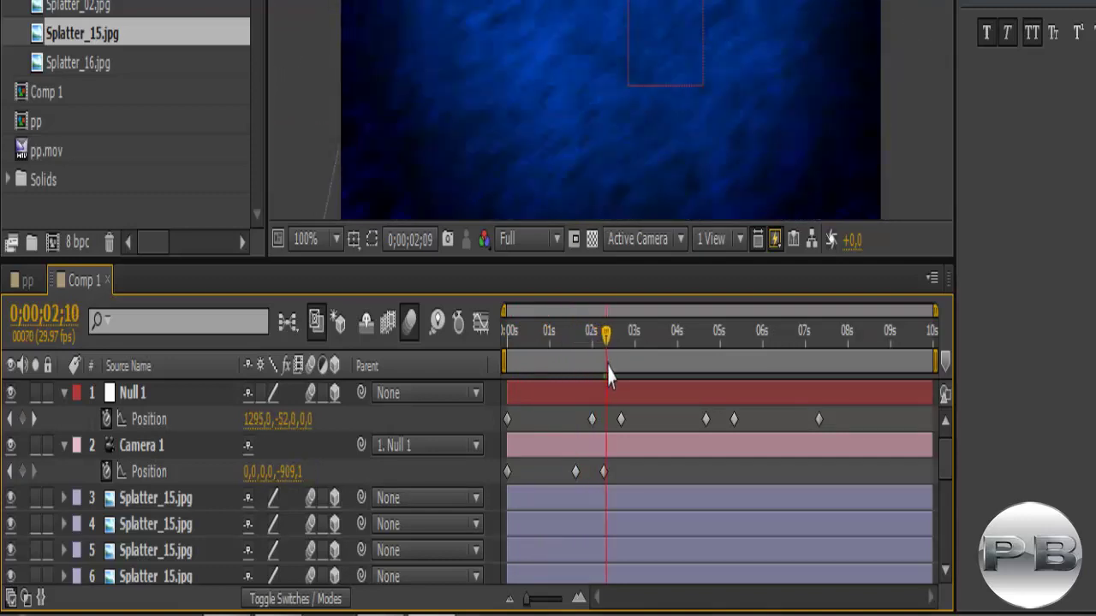
mouse_move(576, 376)
mouse_down()
mouse_move(708, 375)
mouse_move(694, 390)
mouse_move(629, 400)
mouse_move(652, 395)
mouse_up()
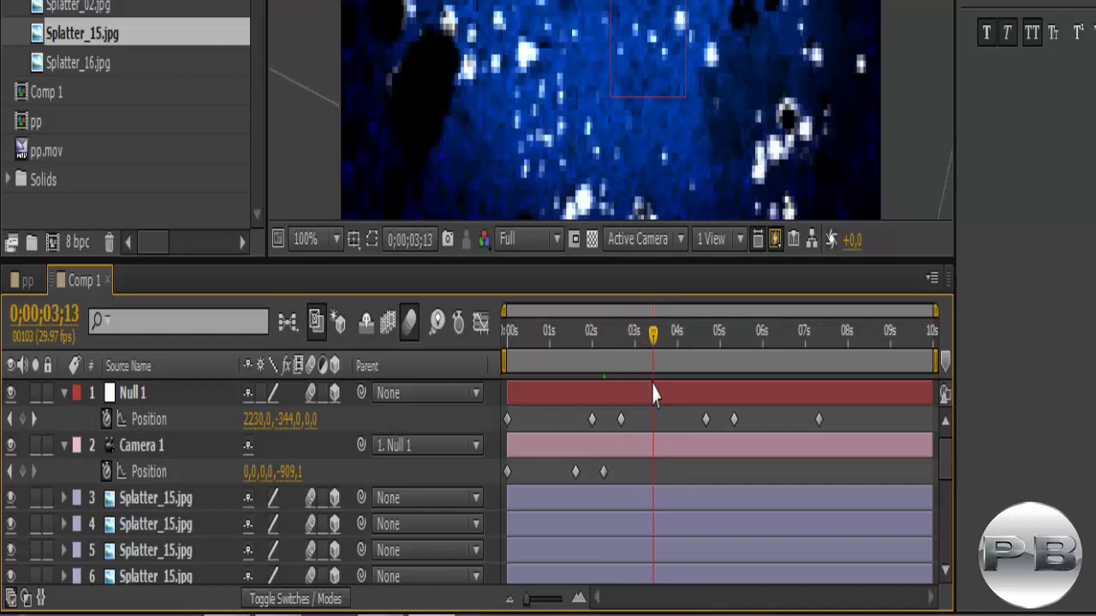
drag(651, 395, 689, 399)
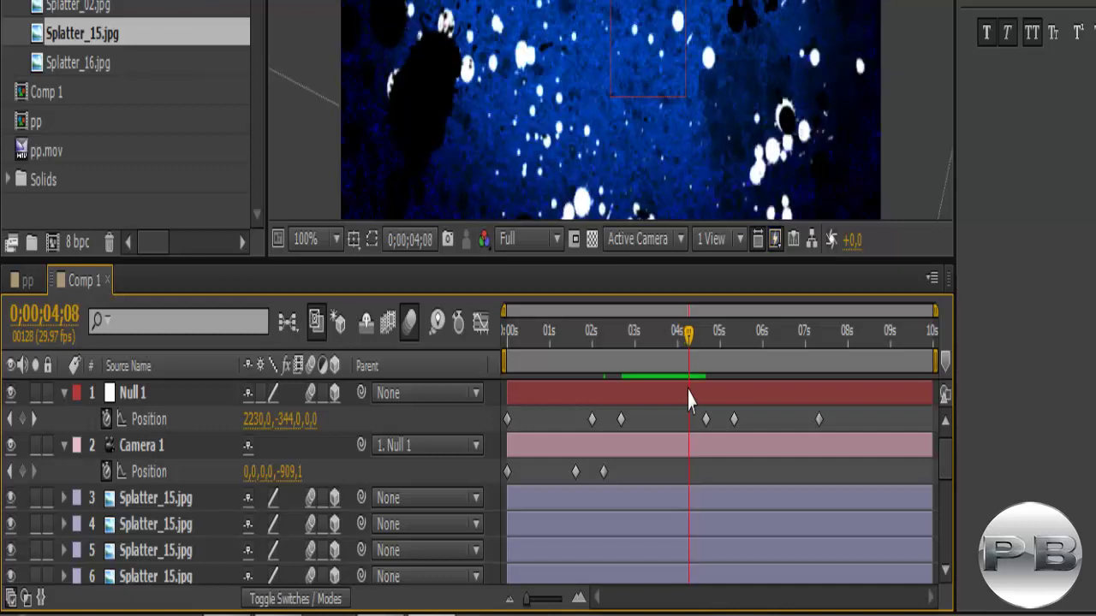
drag(689, 347, 697, 364)
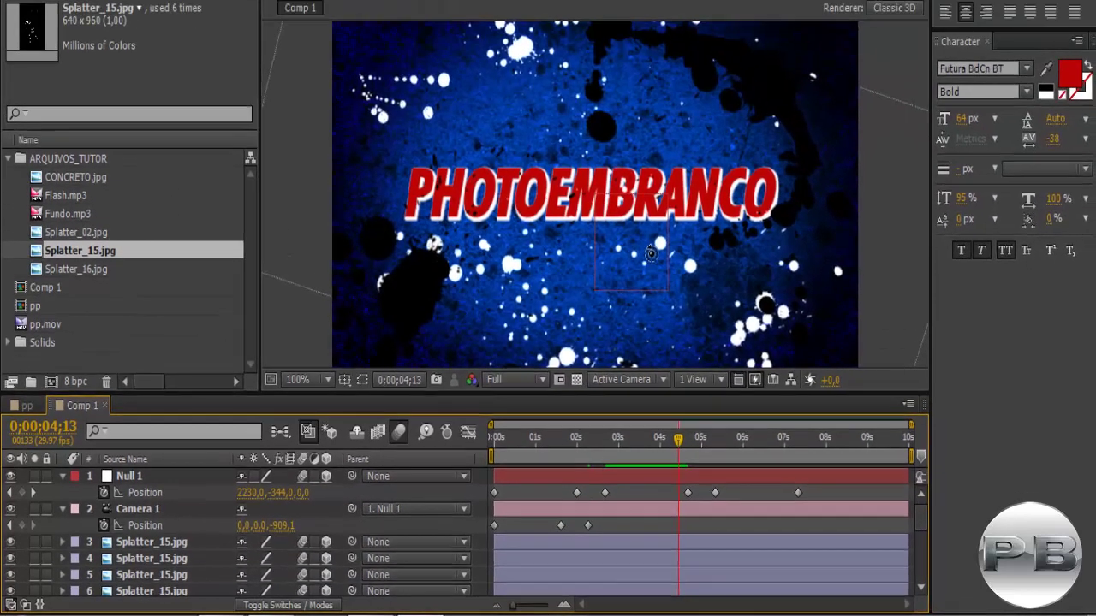
mouse_move(601, 21)
mouse_down()
mouse_move(643, 261)
mouse_move(632, 266)
mouse_up()
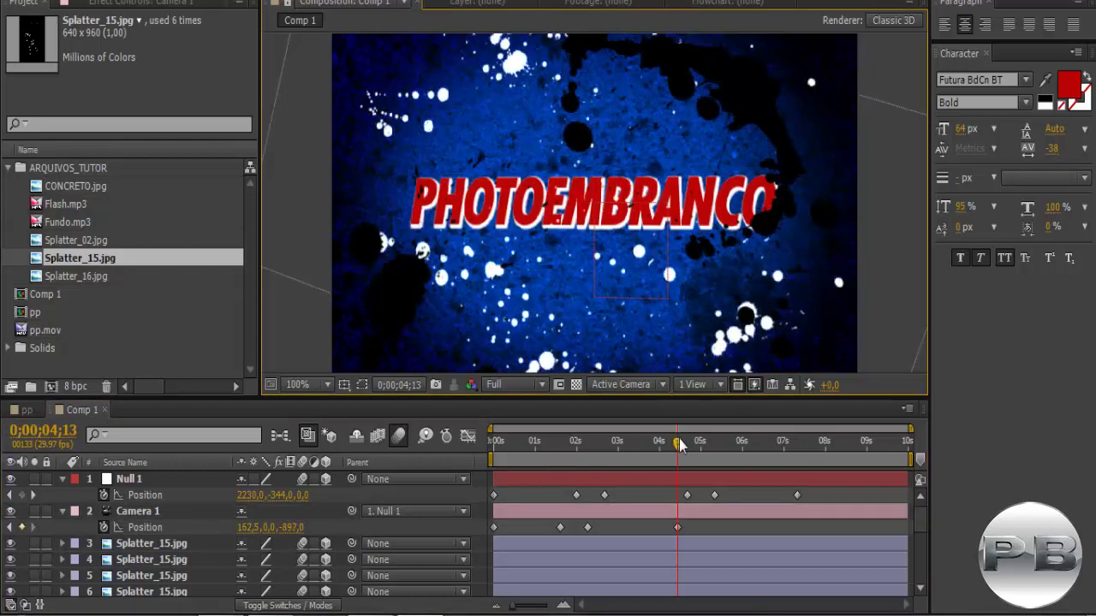
- Recentre Camera 1 at 5;05 with Position 0,0,-909.1
drag(679, 445, 711, 448)
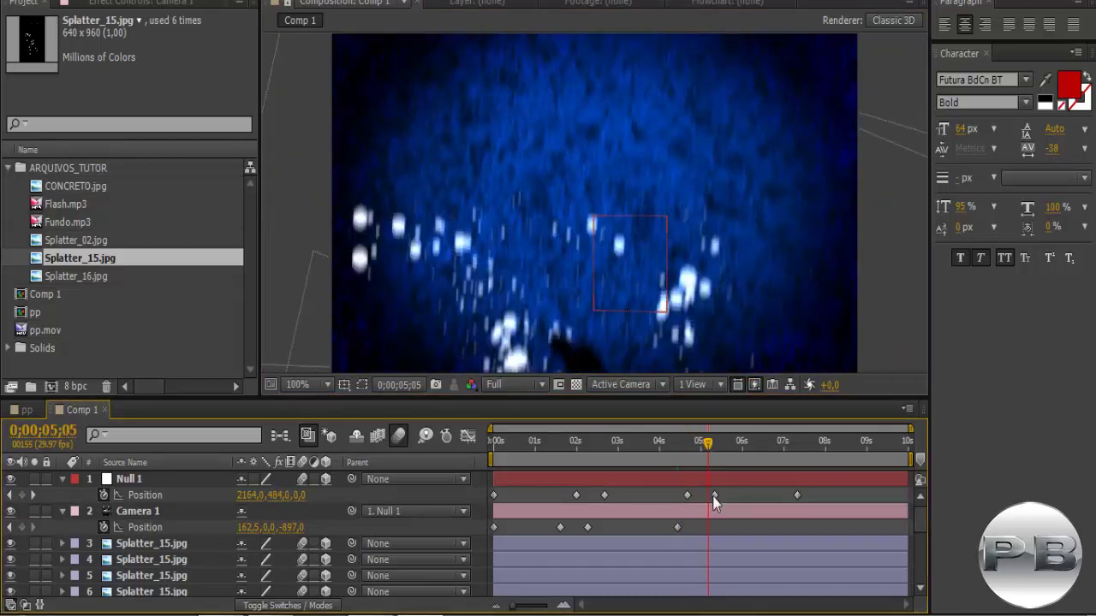
click(248, 528)
text(0)
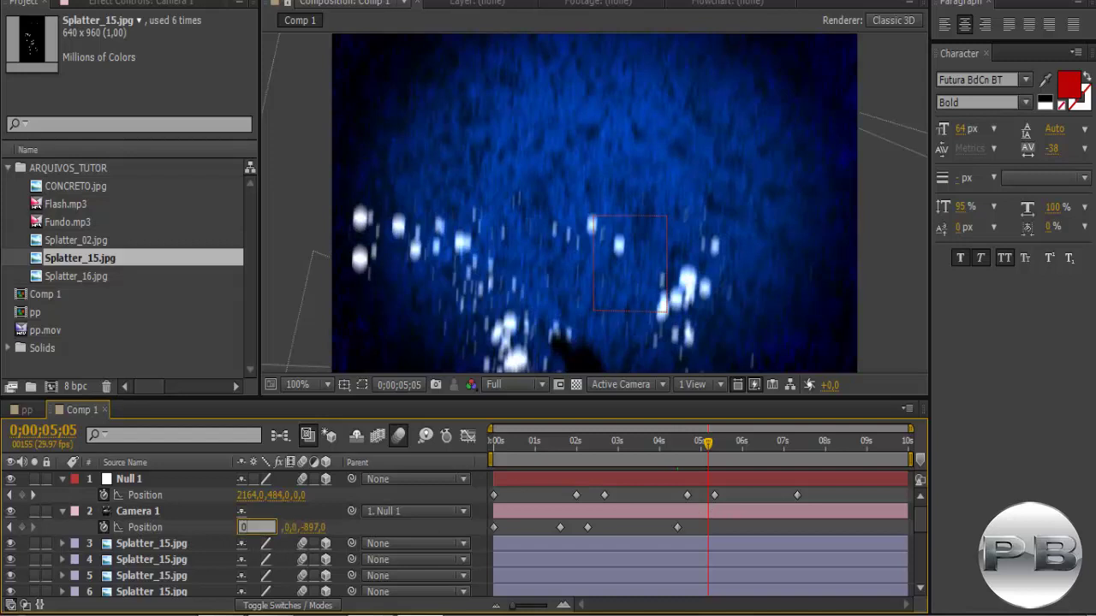
key(Tab)
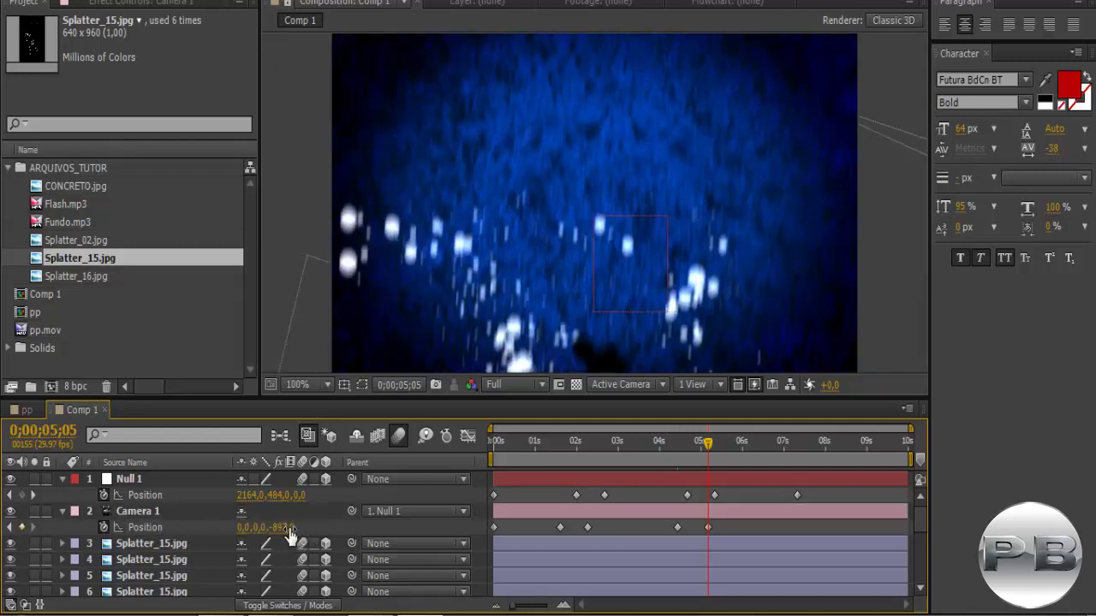
key(Tab)
text(-)
key(Return)
click(710, 444)
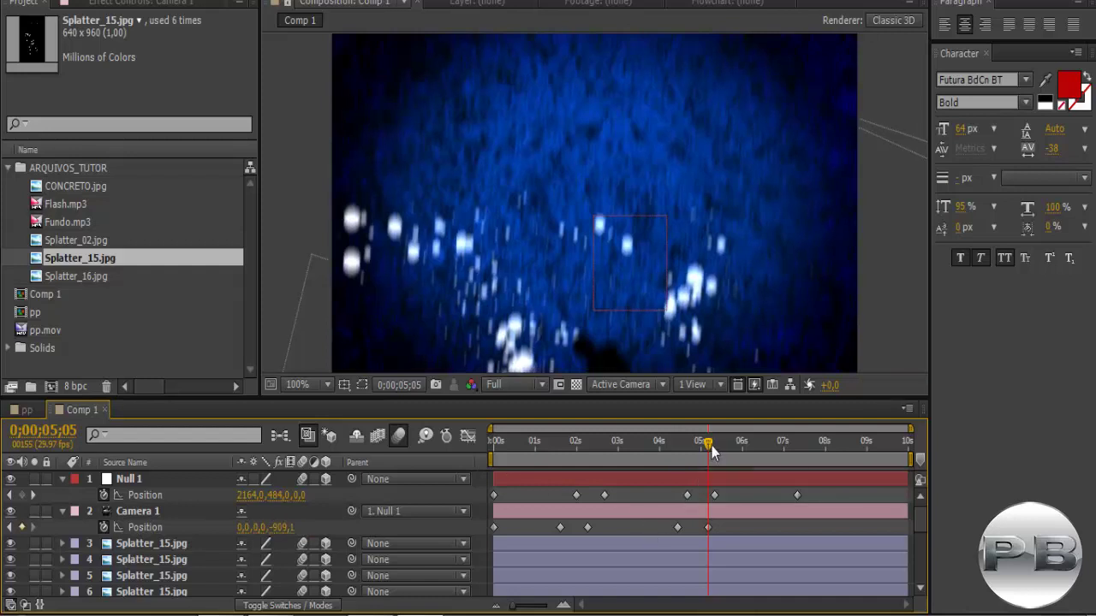
- Add a Position keyframe at 6;16 and swing the camera sideways at 7;19
mouse_move(710, 447)
mouse_down()
mouse_move(778, 458)
mouse_move(768, 458)
mouse_up()
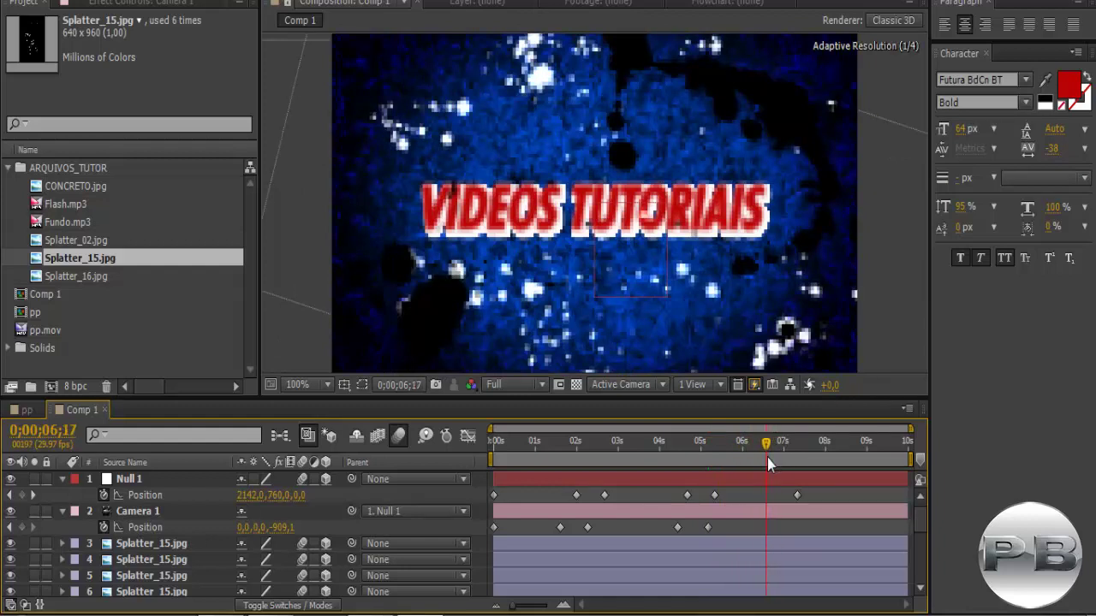
drag(767, 458, 766, 458)
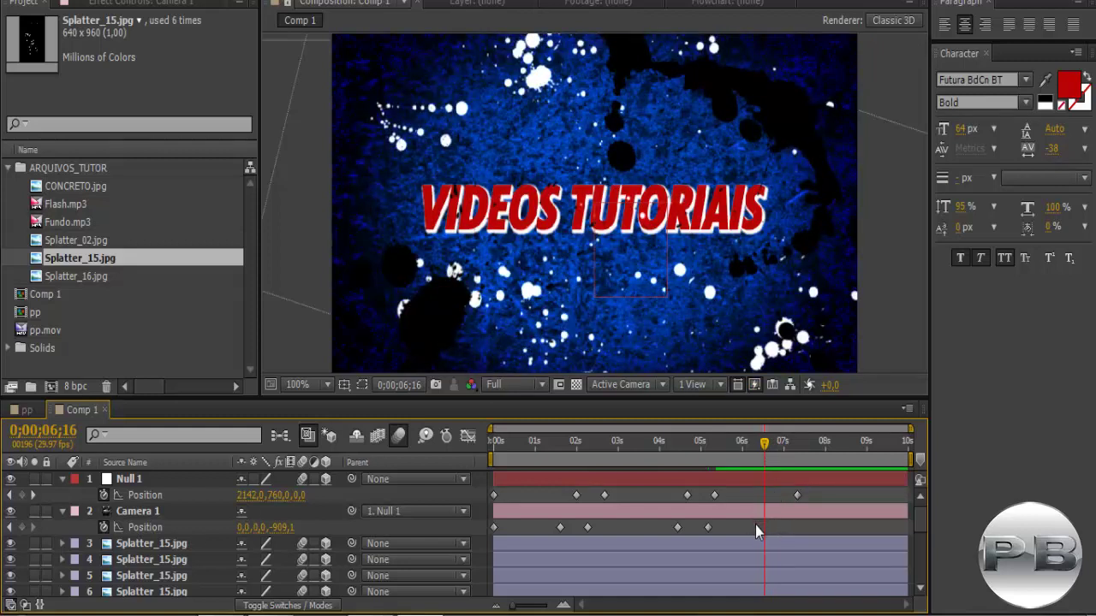
click(22, 528)
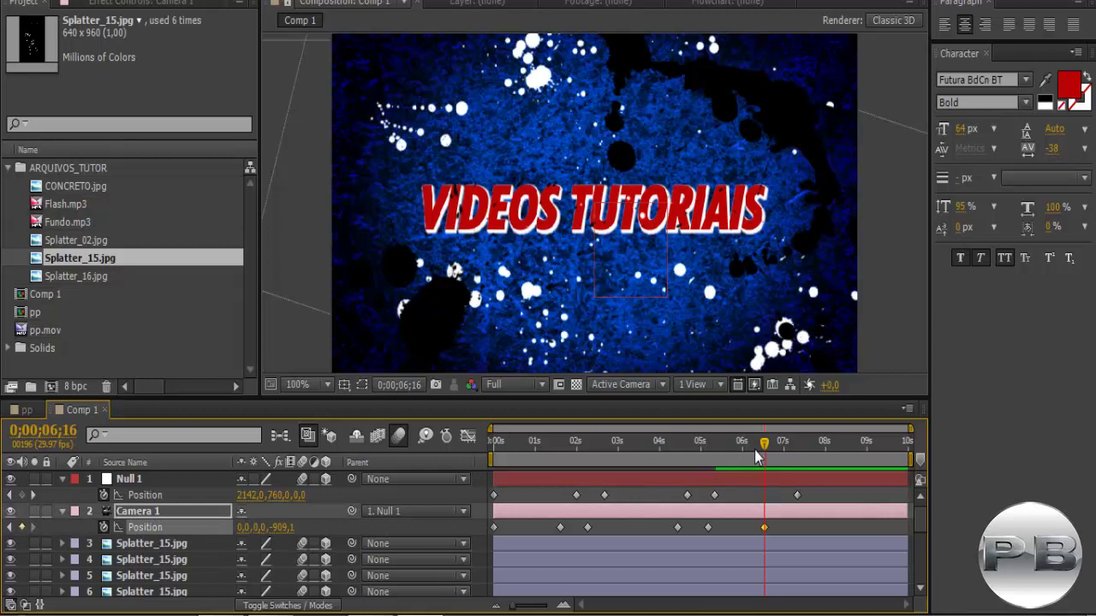
drag(763, 447, 810, 452)
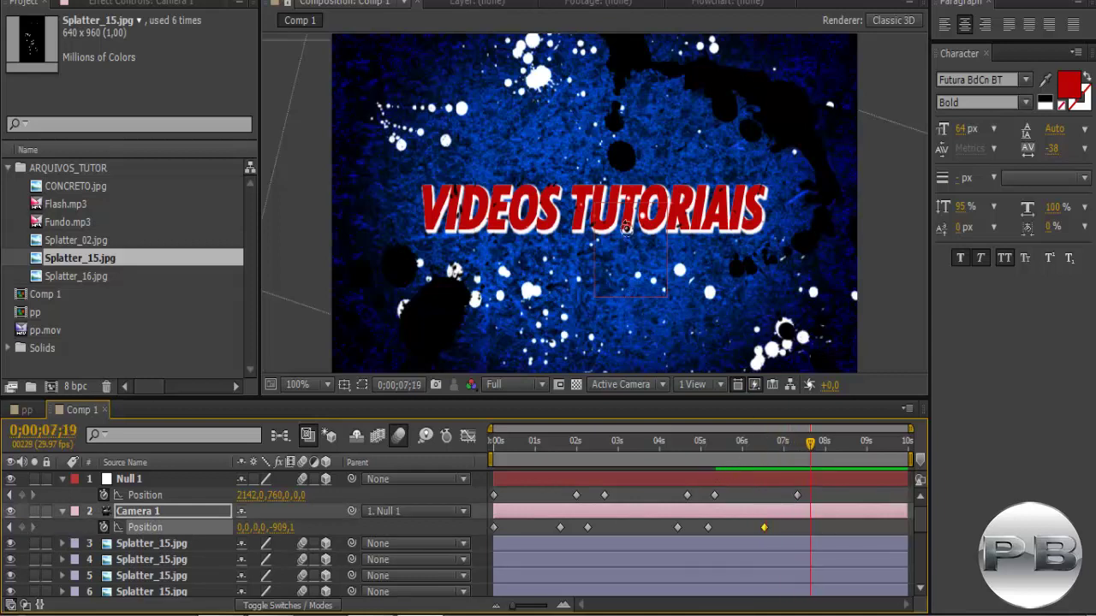
drag(625, 227, 605, 235)
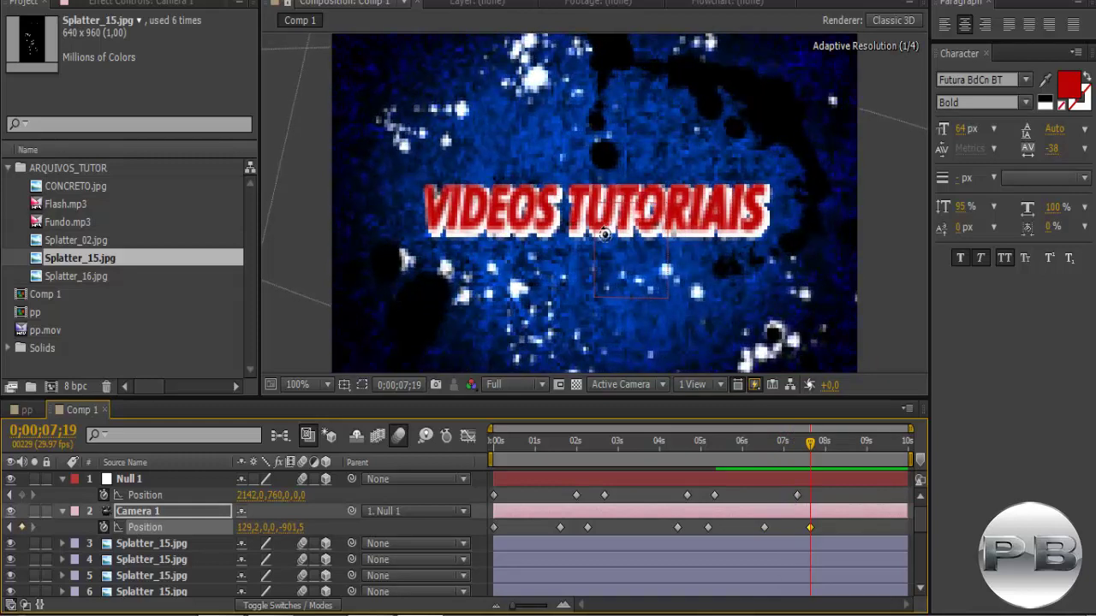
- Preview the intro and try reframing PHOTOEMBRANCO at 4;13, undoing the last adjustment
drag(814, 450, 456, 490)
key(space)
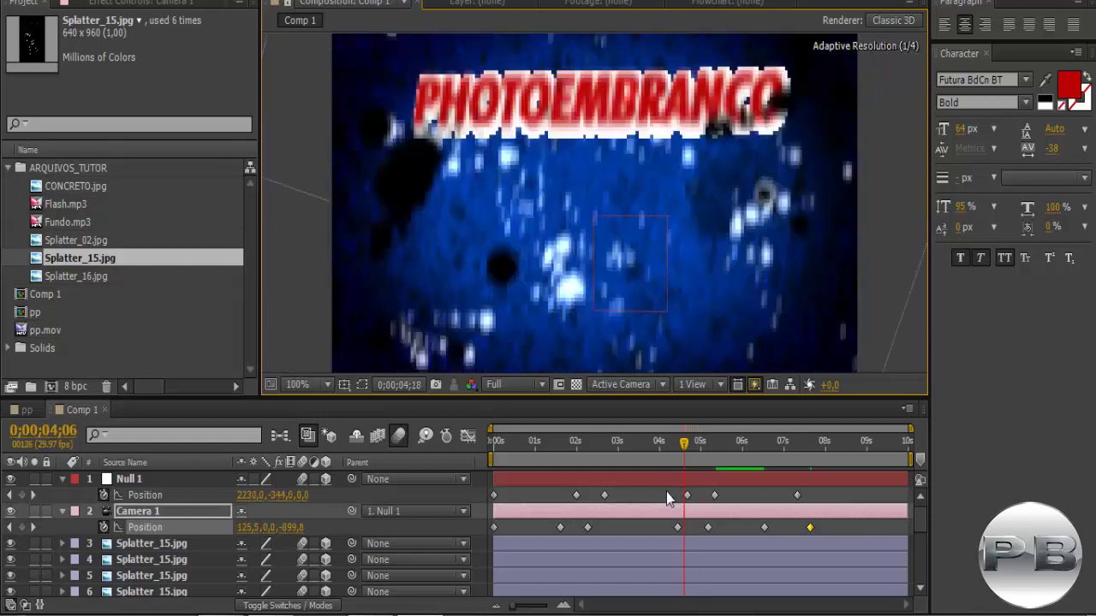
key(j)
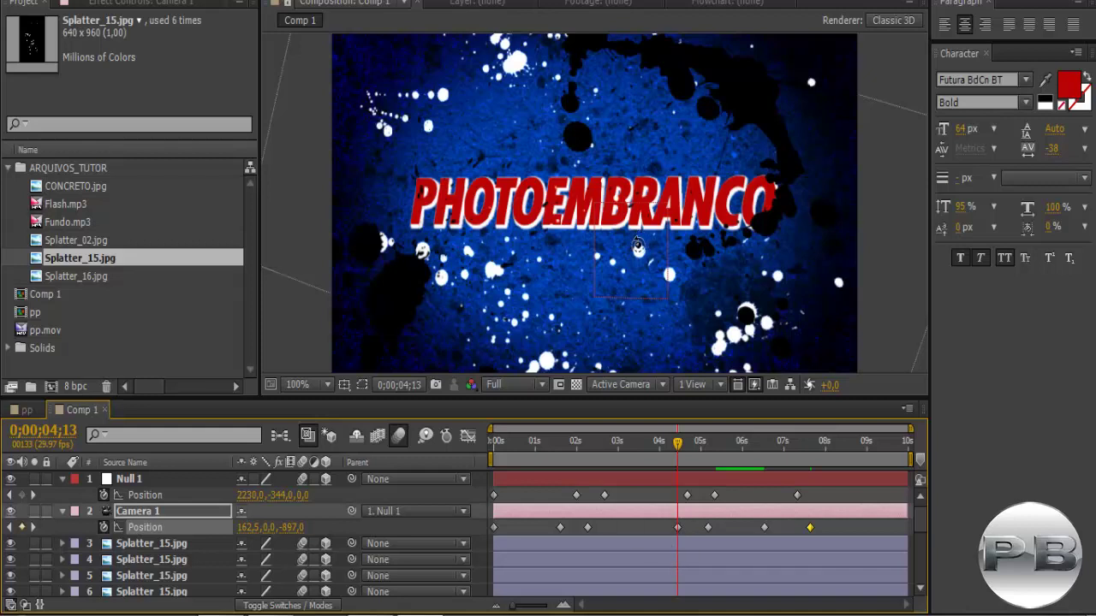
drag(632, 236, 642, 237)
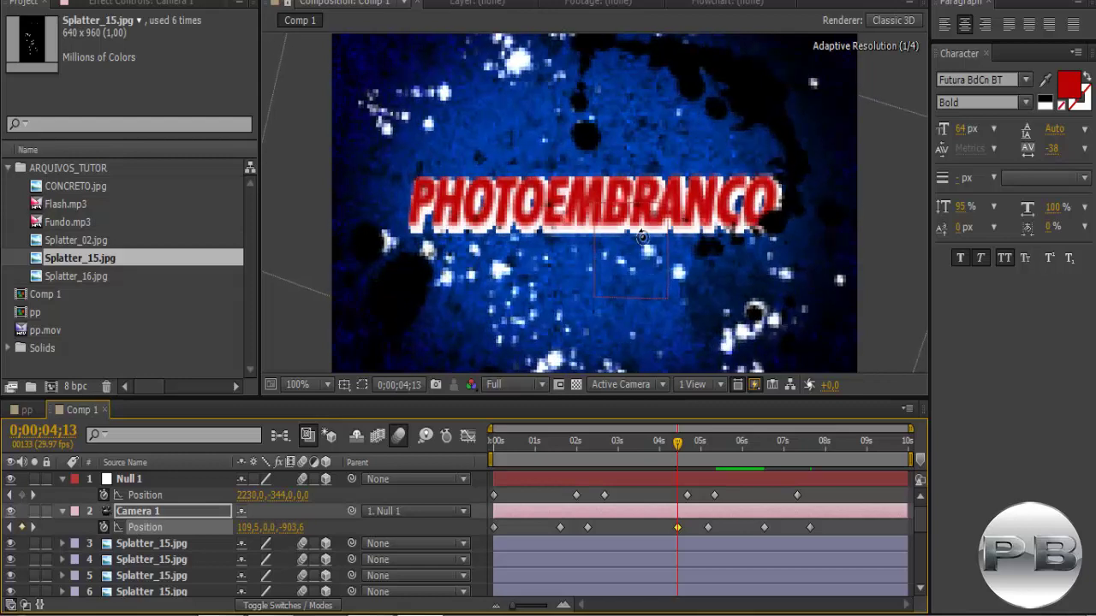
drag(642, 237, 650, 207)
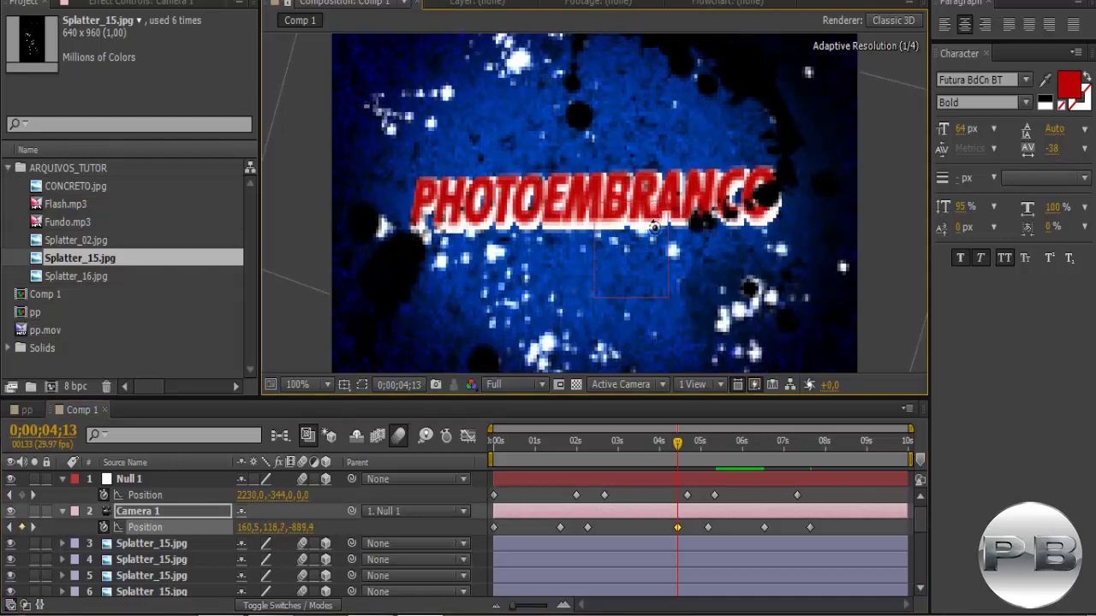
key(ctrl+z)
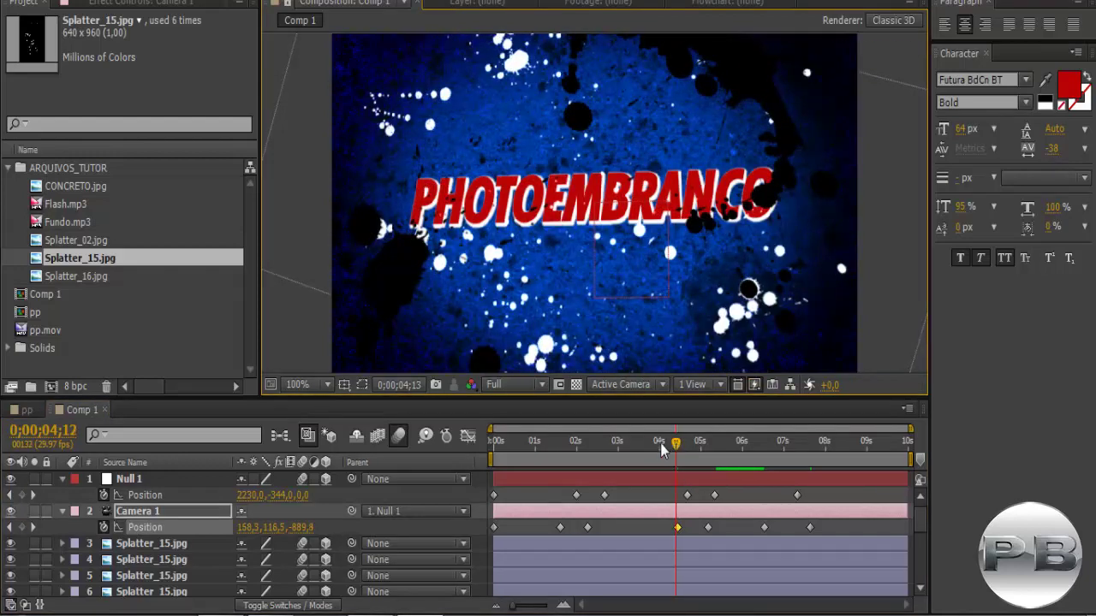
mouse_move(676, 448)
mouse_down()
mouse_move(526, 474)
mouse_move(688, 461)
mouse_move(644, 470)
mouse_move(749, 478)
mouse_move(478, 470)
mouse_up()
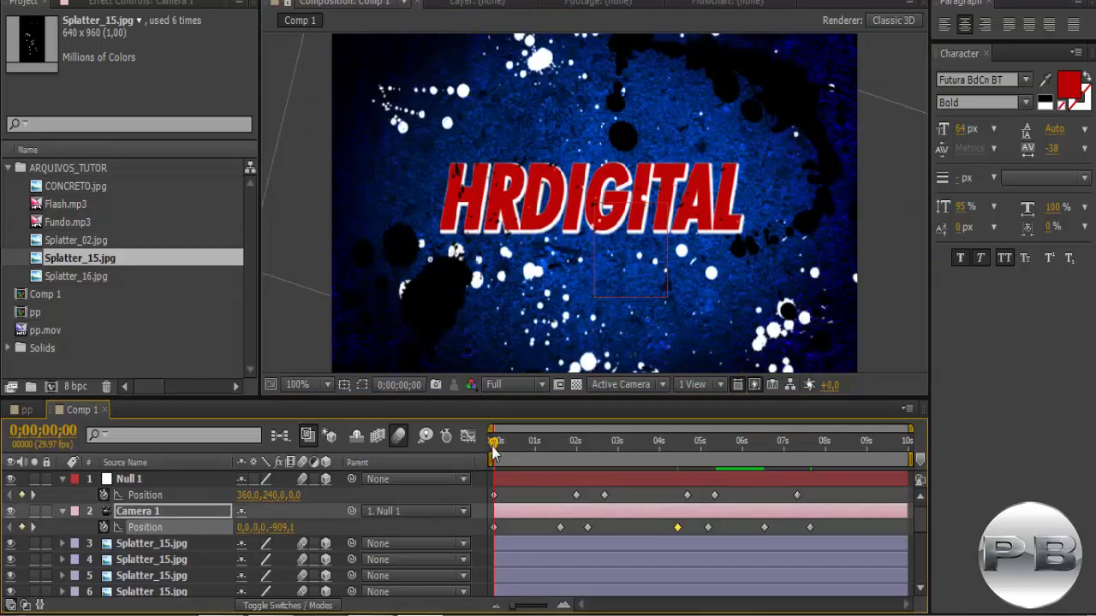
- Review the camera keys, then end the work area at 0;00;08;00 with N
drag(493, 447, 561, 450)
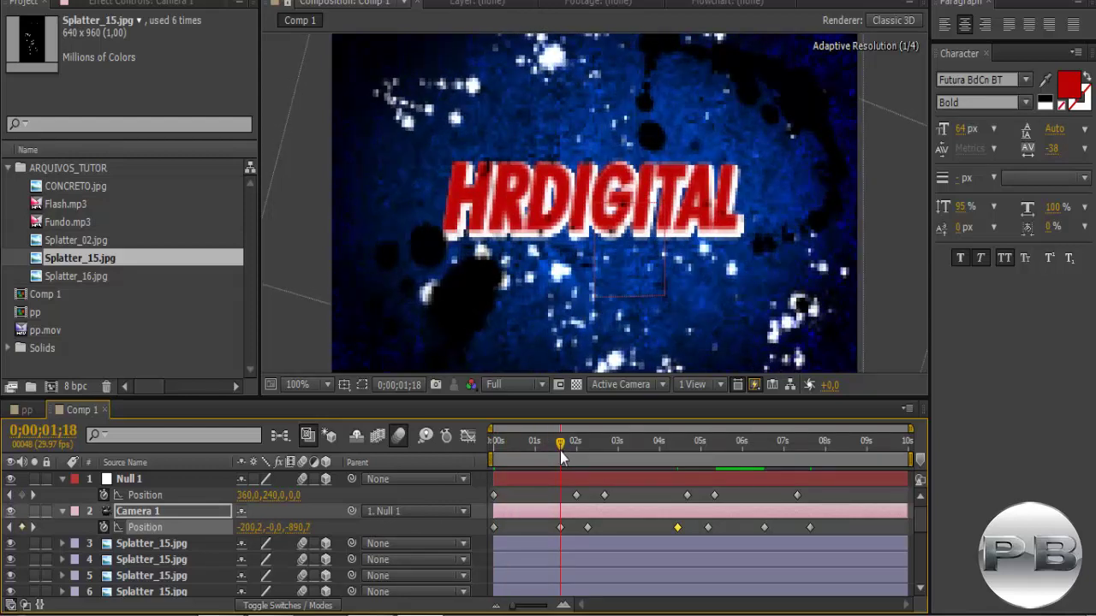
drag(560, 451, 672, 472)
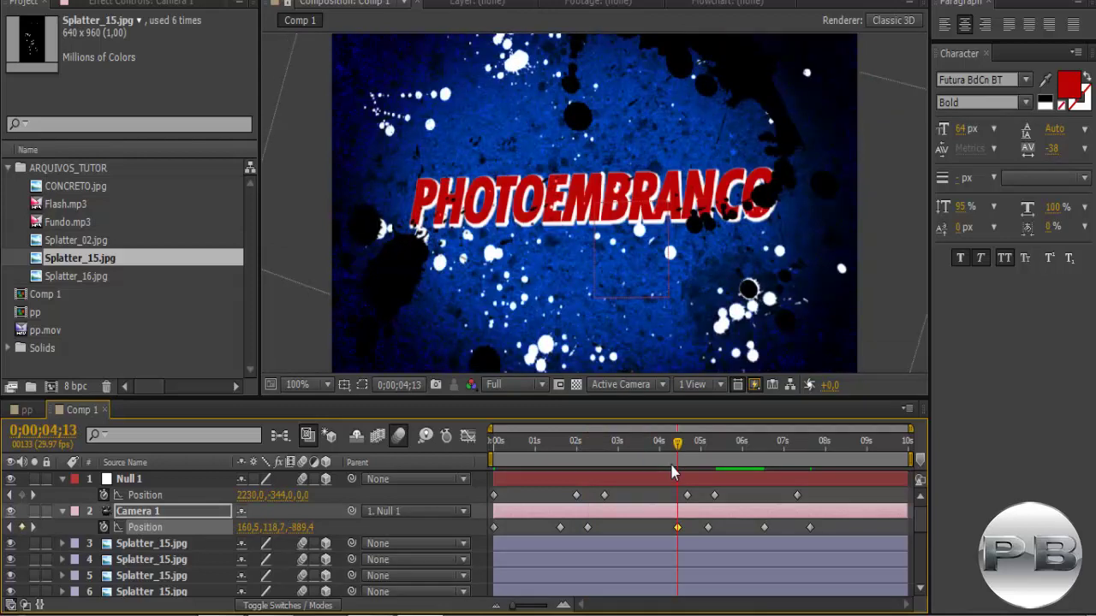
drag(672, 472, 707, 477)
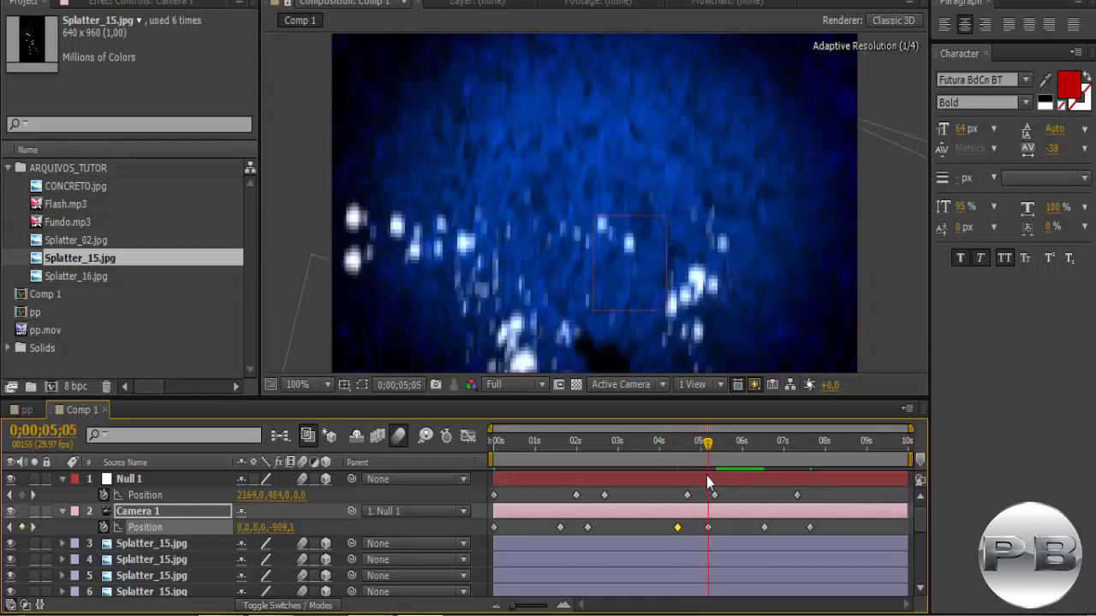
drag(706, 476, 761, 487)
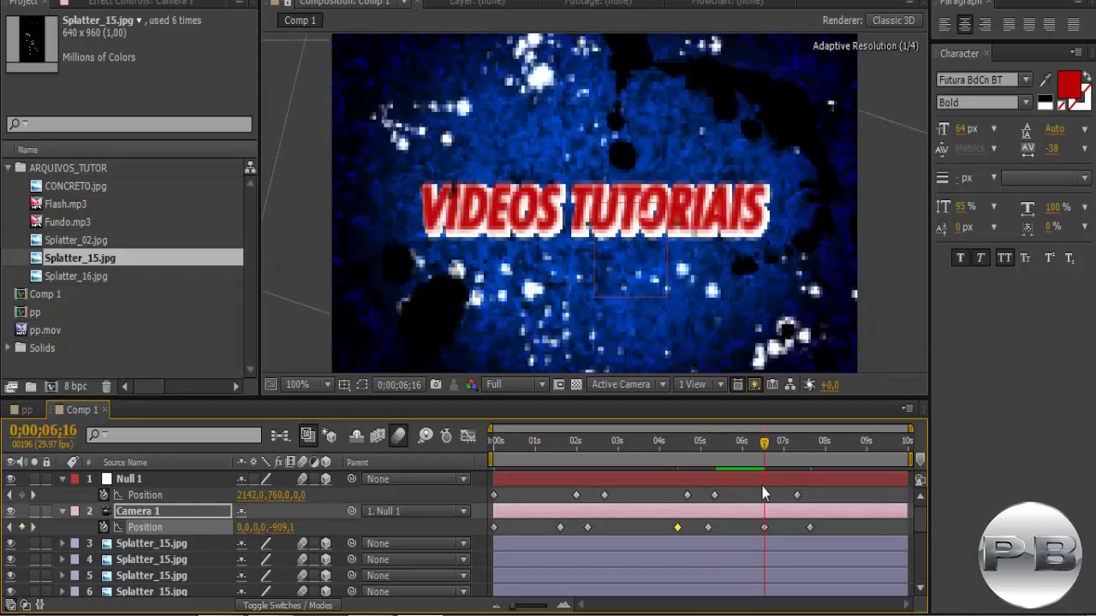
drag(763, 487, 805, 495)
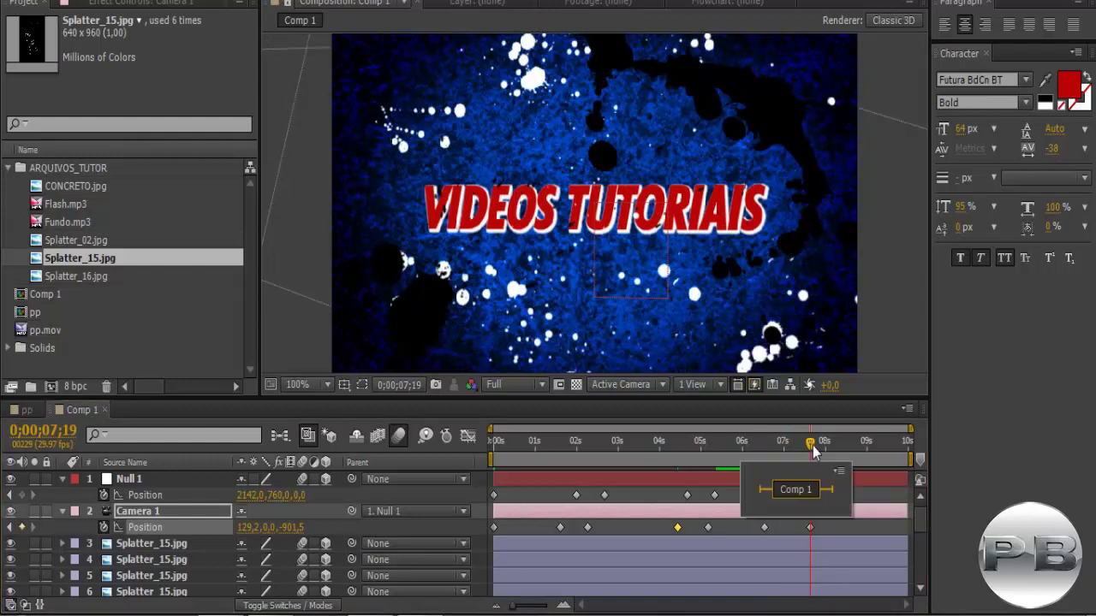
drag(809, 451, 827, 459)
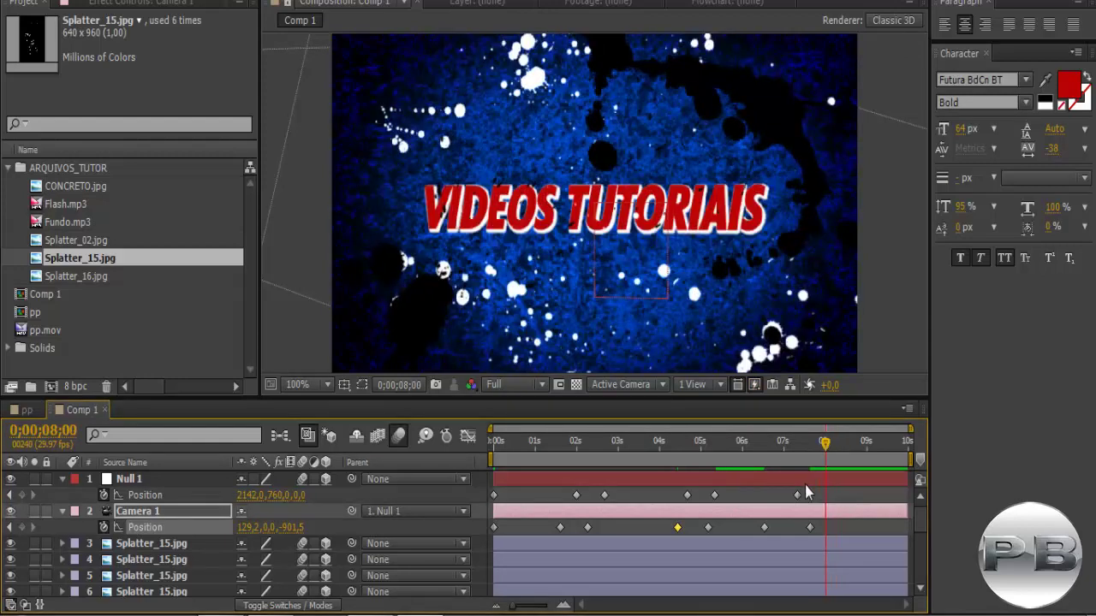
key(n)
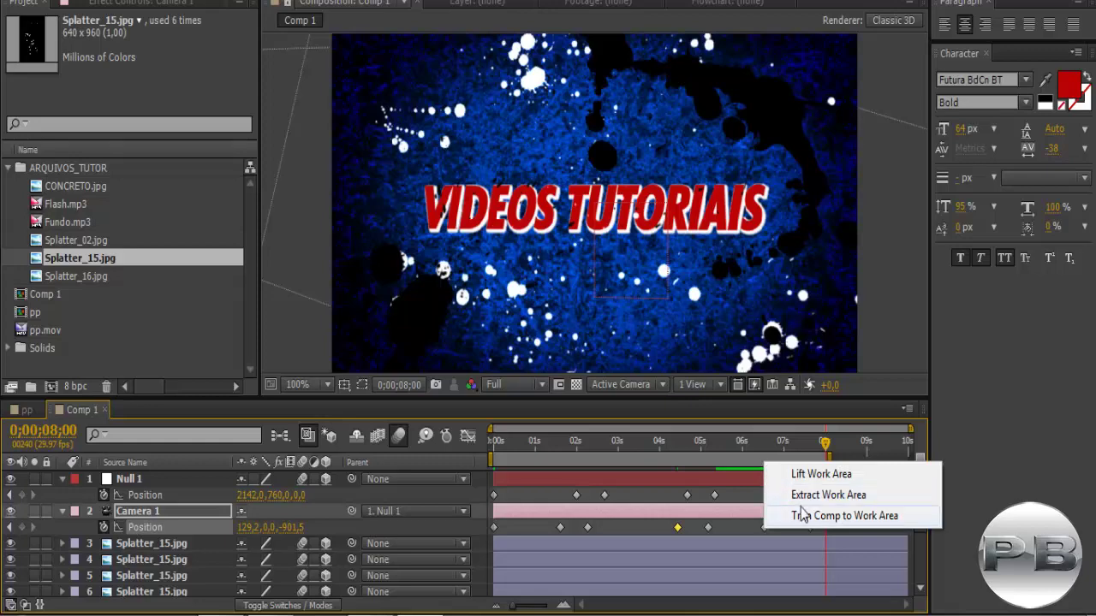
- Trim Comp 1 to its 8-second work area, collapse the Position rows, and preview from frame 0
click(818, 516)
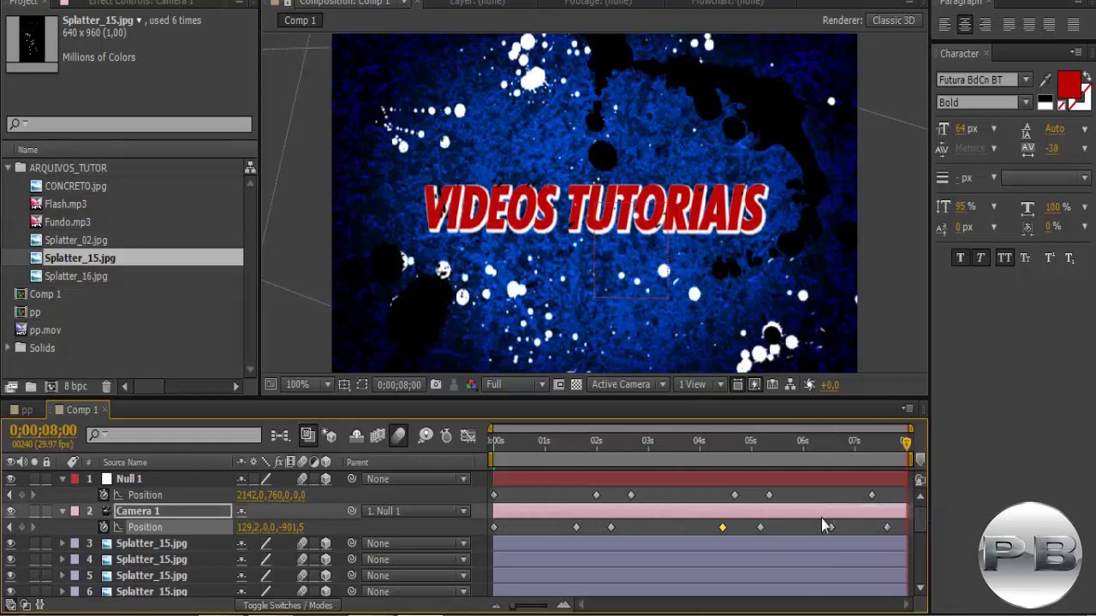
mouse_move(907, 443)
mouse_down()
mouse_move(642, 481)
mouse_move(460, 482)
mouse_up()
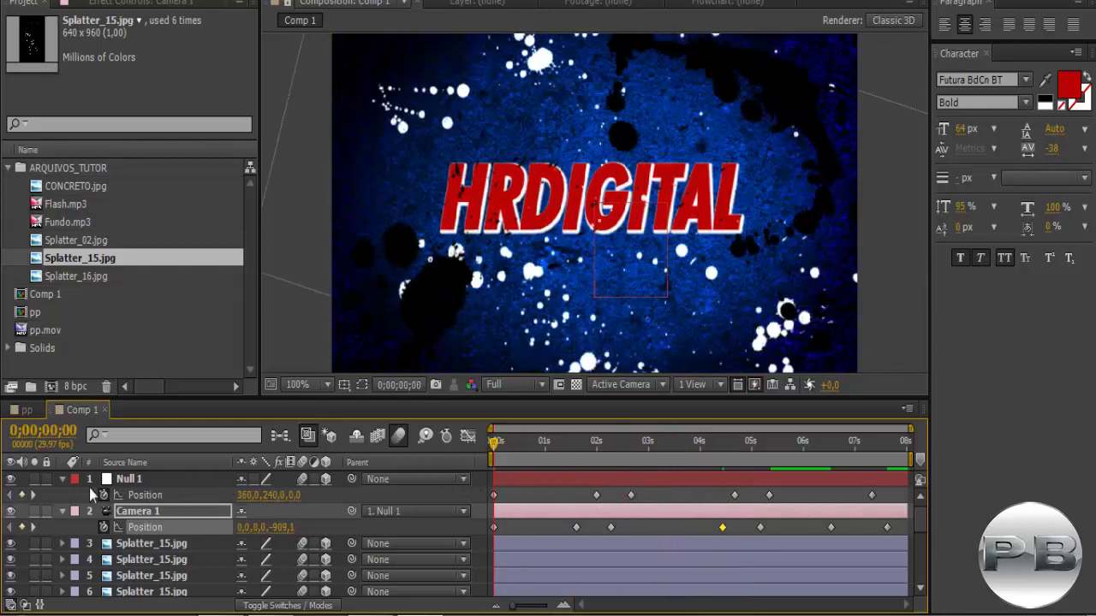
click(61, 479)
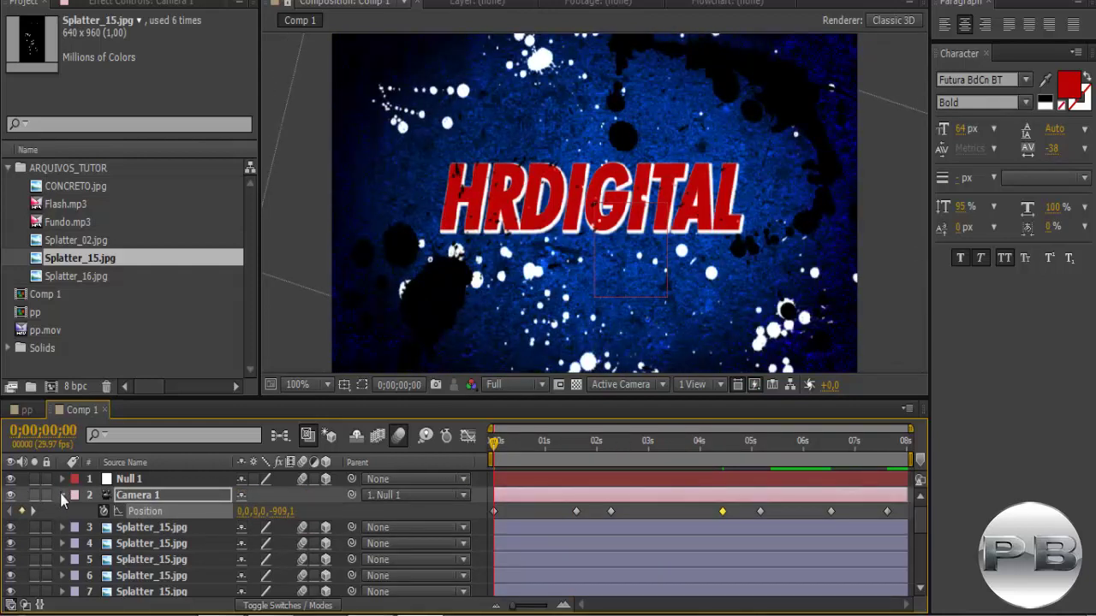
click(62, 496)
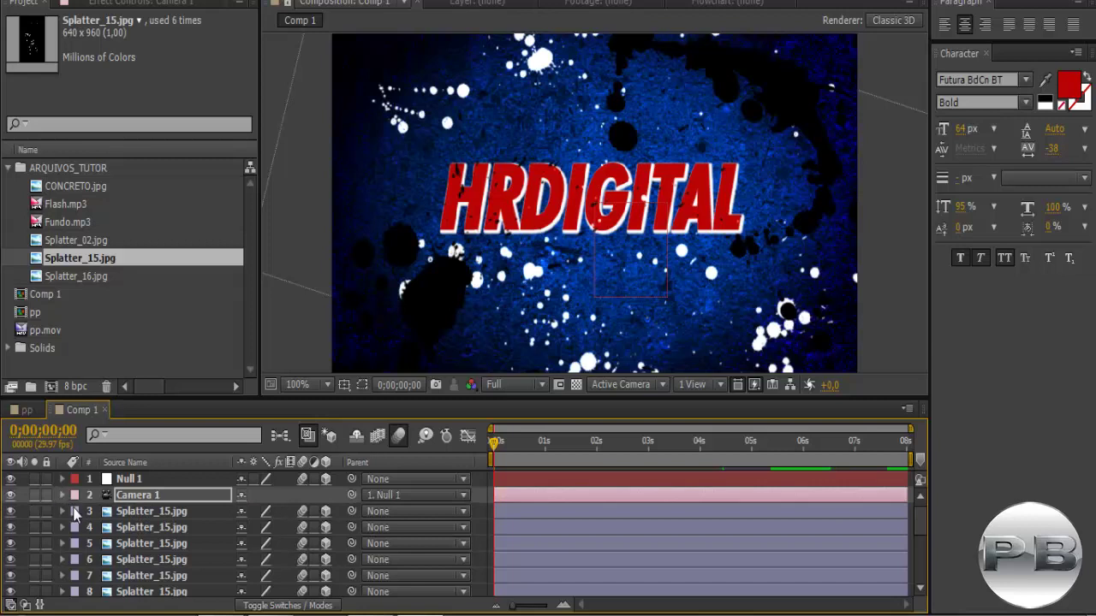
key(space)
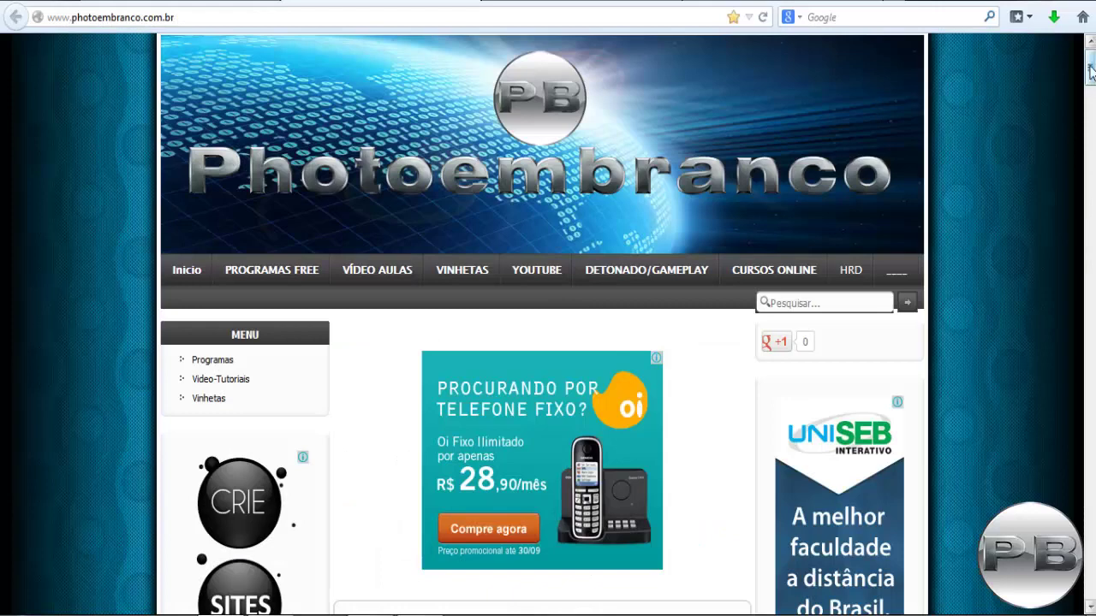
- Scroll to the parte 1/3 post, open its arquivo_audio.rar 4shared download page, then close it
mouse_move(1090, 72)
mouse_down()
mouse_move(1068, 220)
mouse_move(1070, 191)
mouse_up()
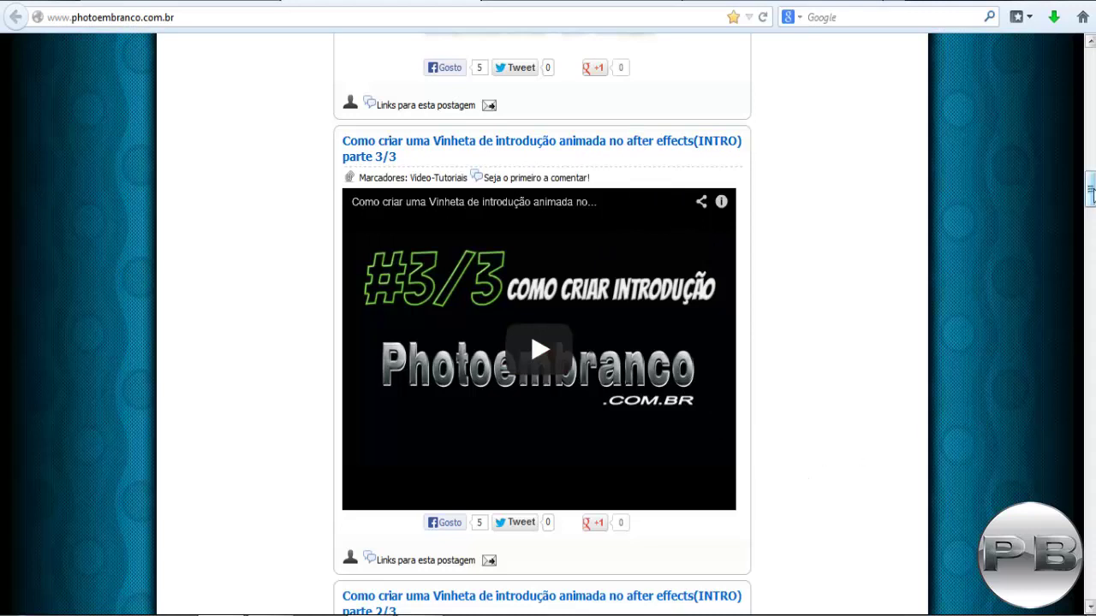
drag(1089, 190, 1089, 263)
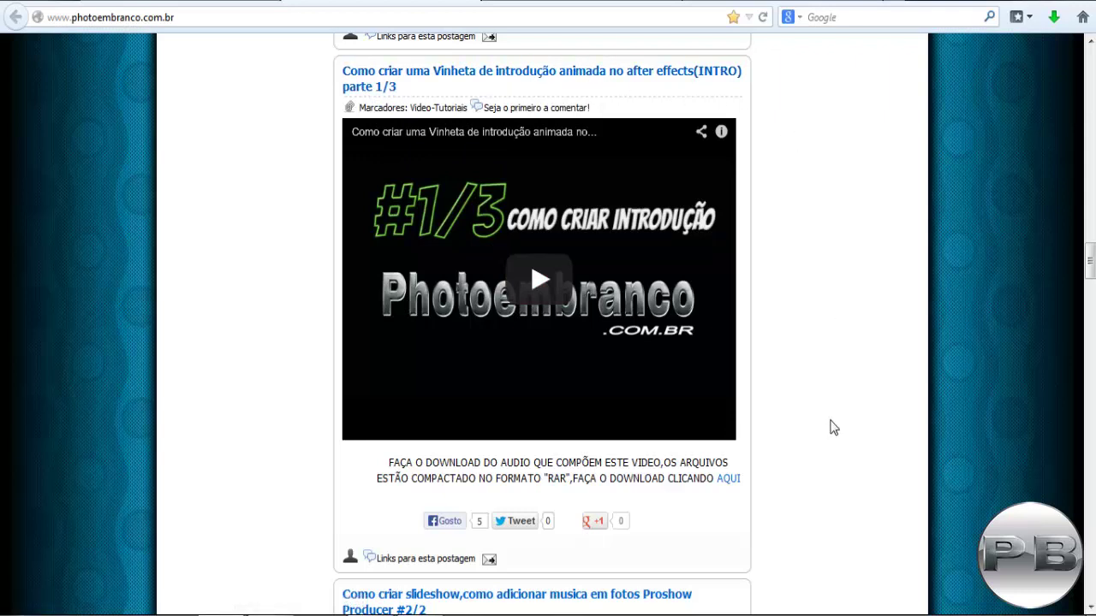
click(729, 490)
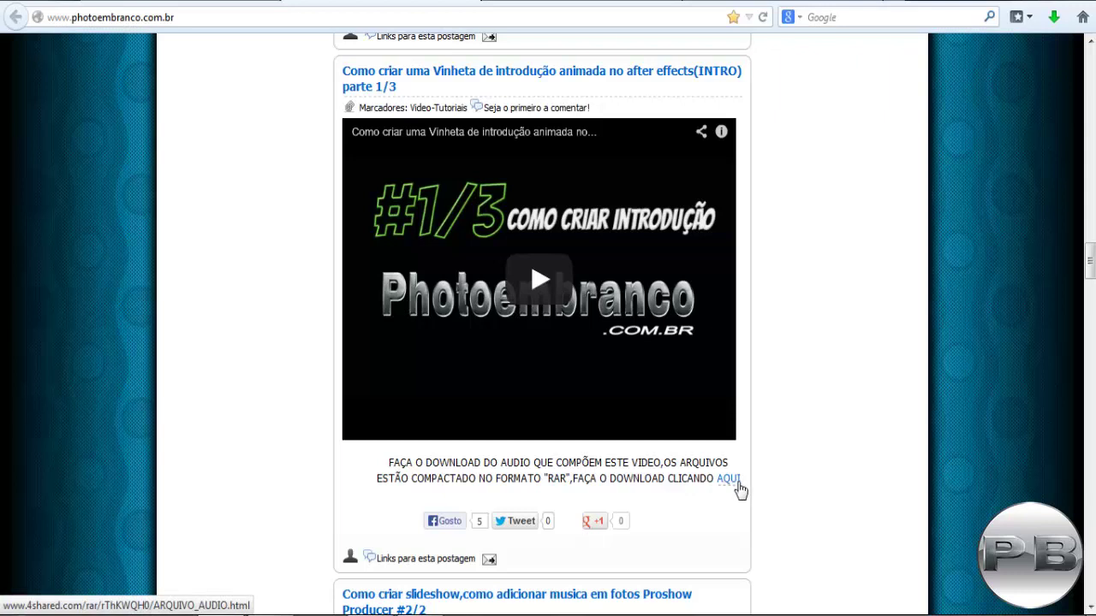
click(730, 484)
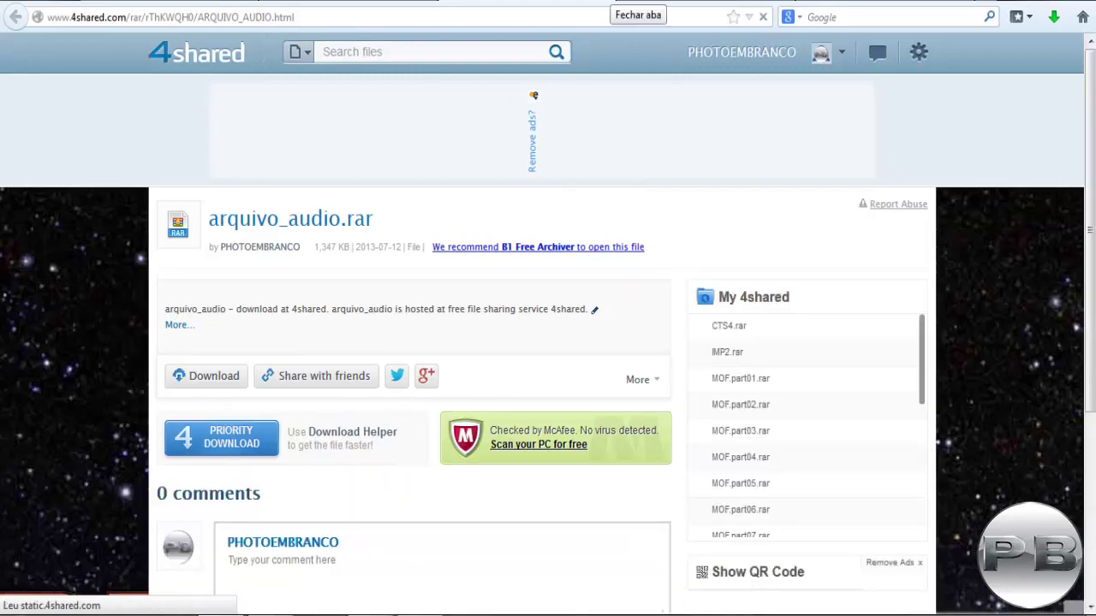
click(370, 7)
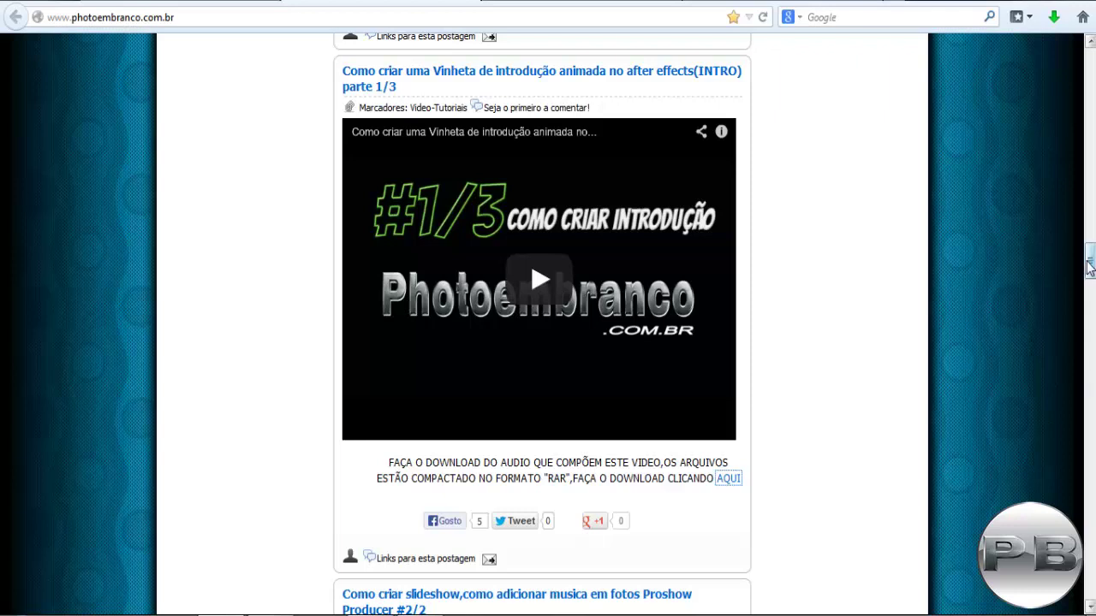
- Scroll through the parte 1/3, 2/3 and 3/3 intro tutorial posts and their audio download link
drag(1091, 266, 1091, 251)
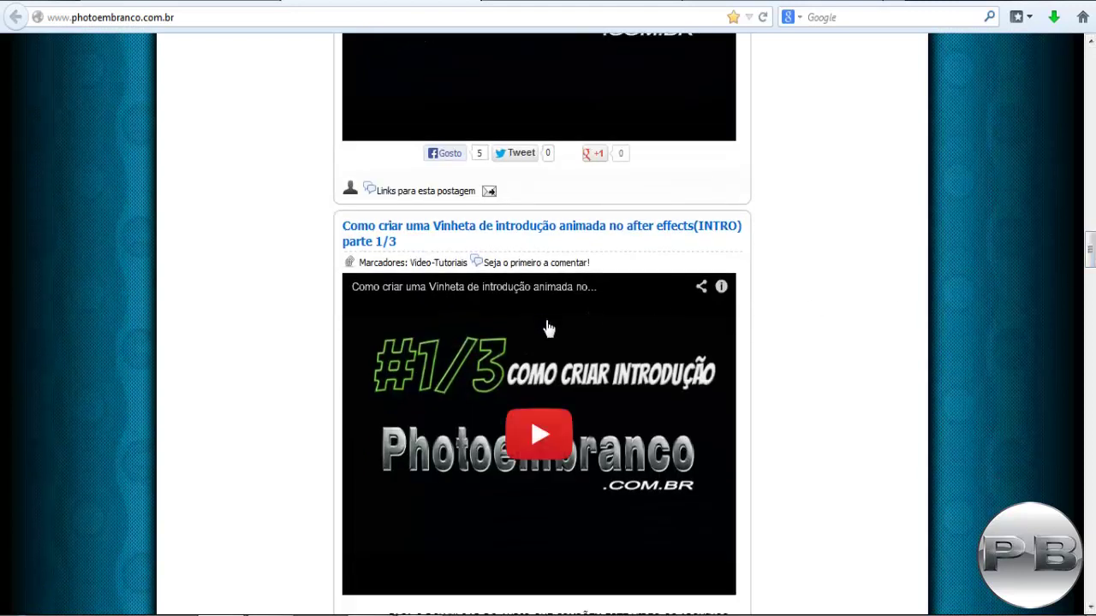
scroll(556, 336, down, 4)
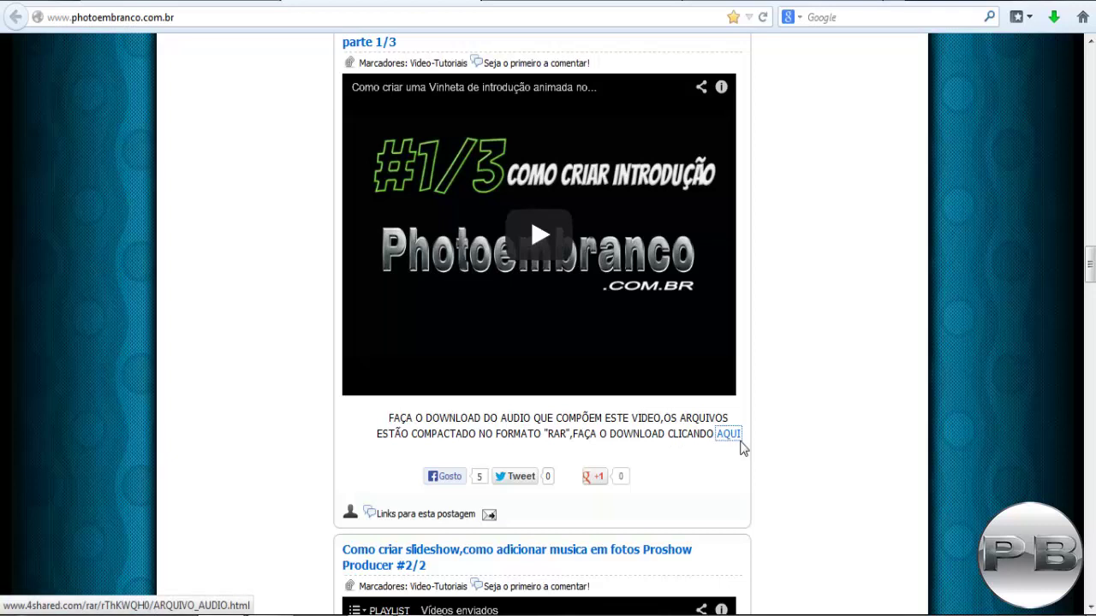
scroll(577, 406, up, 8)
scroll(600, 403, up, 1)
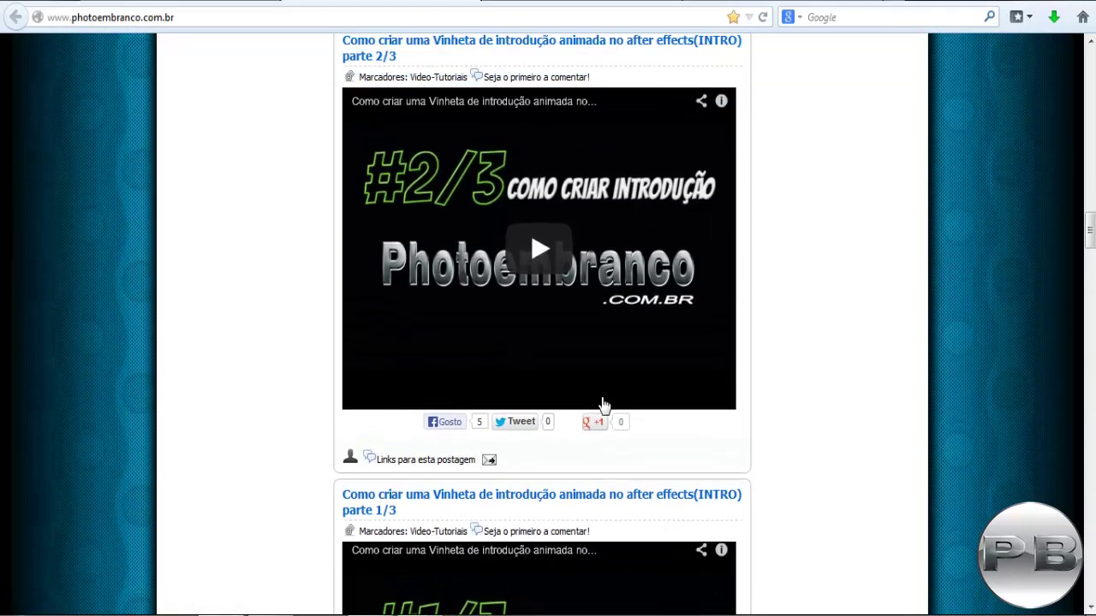
scroll(594, 450, up, 3)
scroll(679, 454, up, 4)
scroll(599, 445, up, 4)
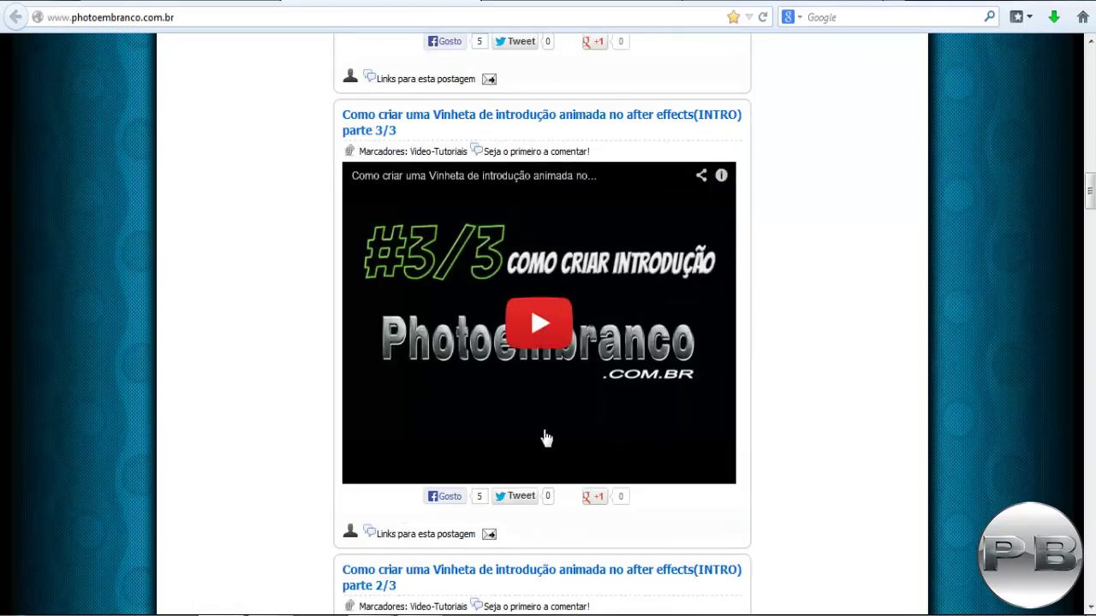
scroll(596, 484, down, 5)
scroll(866, 361, down, 11)
scroll(867, 360, down, 8)
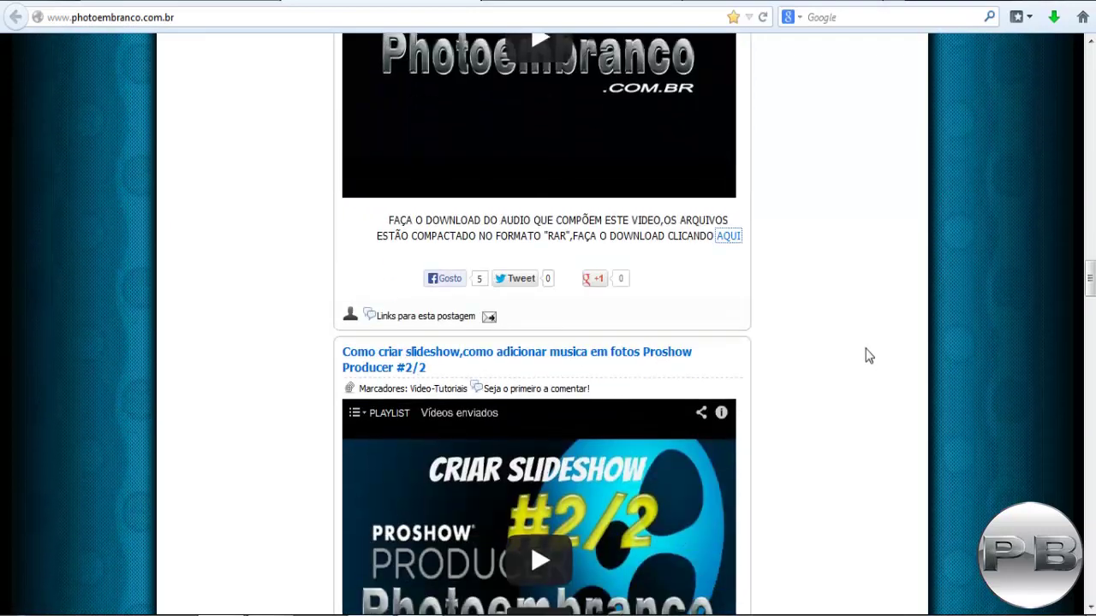
scroll(866, 356, down, 6)
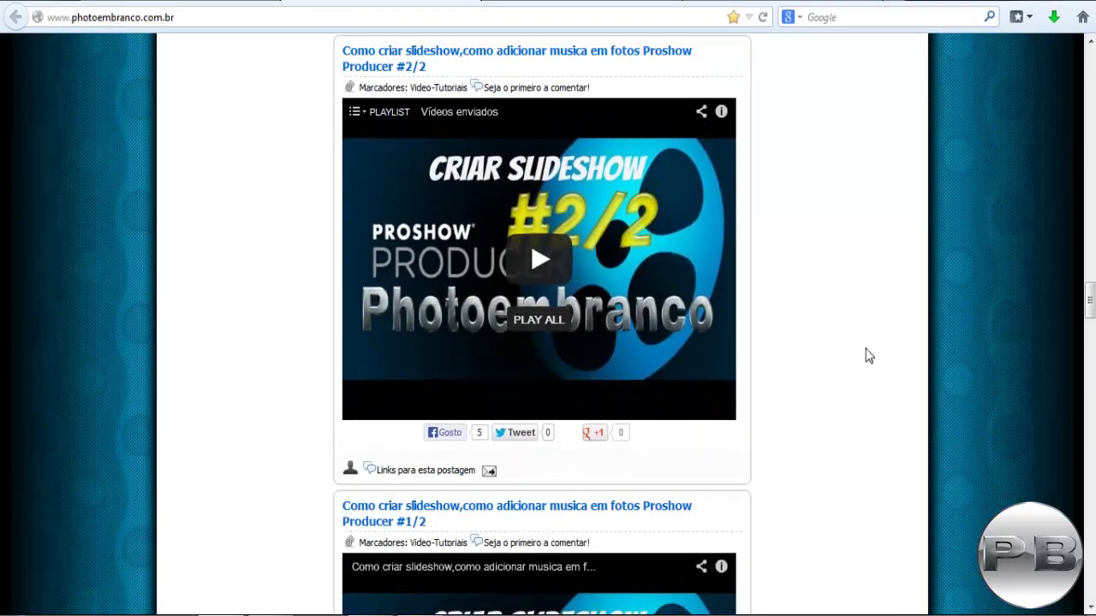
scroll(866, 356, up, 8)
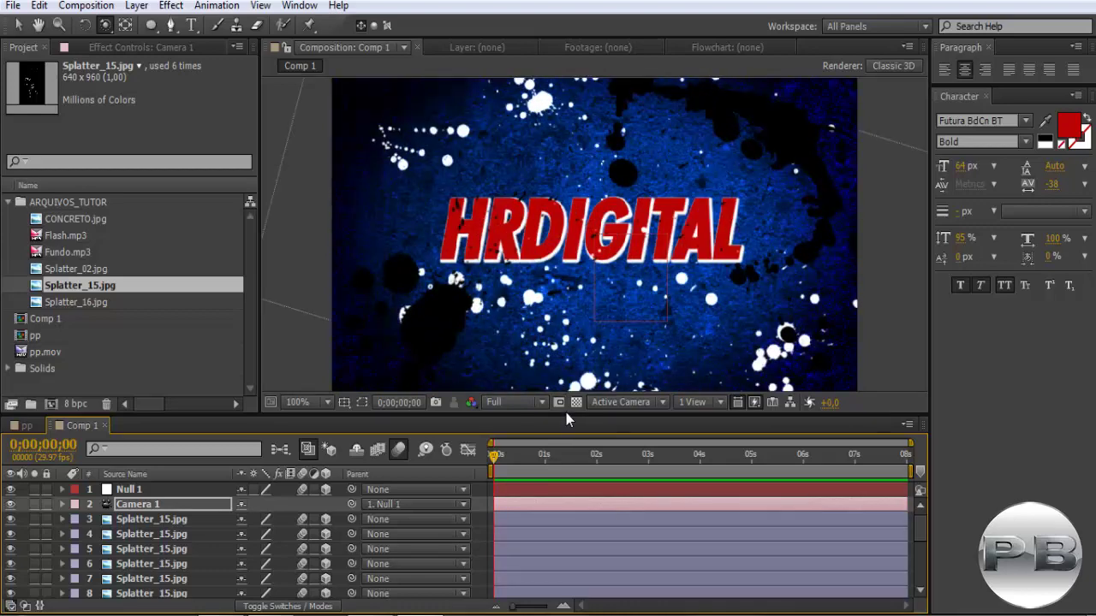
- Enlarge the timeline panel and switch to the Selection tool, zooming the view to 50% and back to 100%
drag(578, 426, 589, 422)
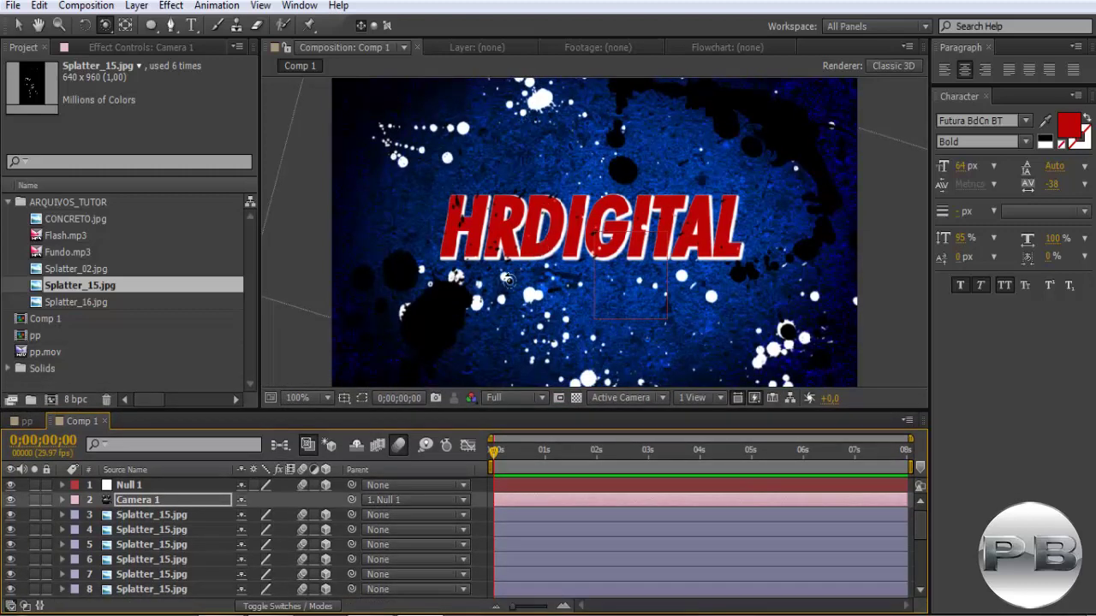
key(comma)
key(comma)
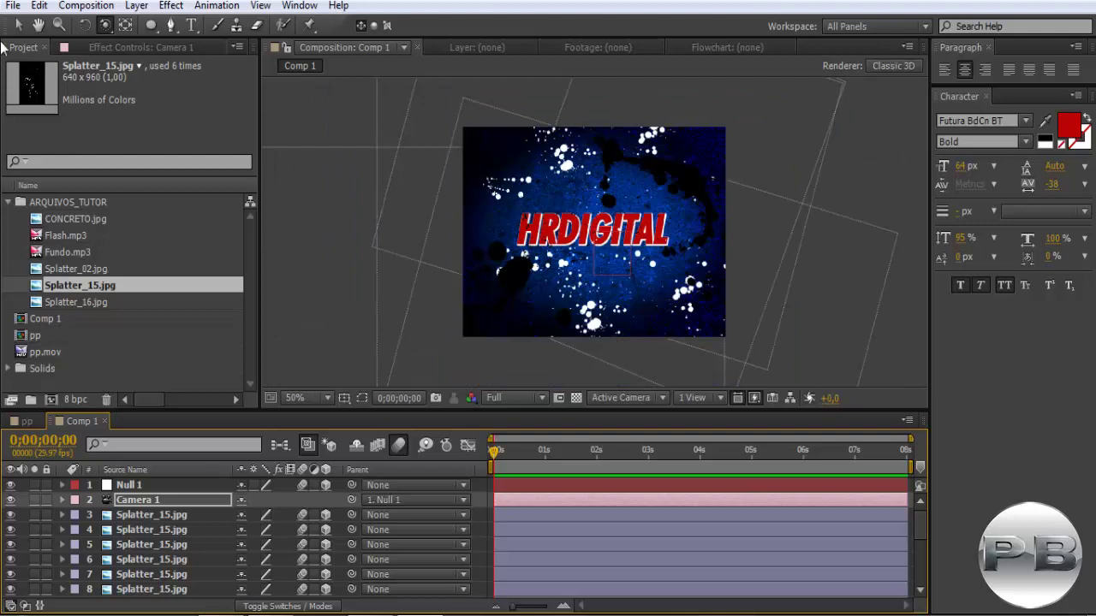
click(17, 25)
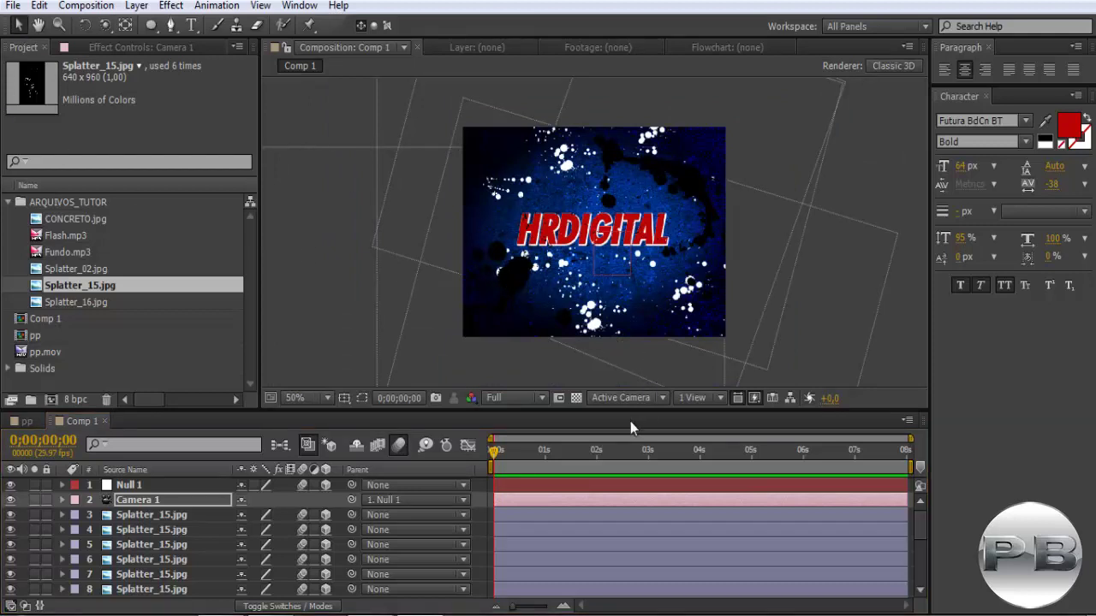
key(period)
key(period)
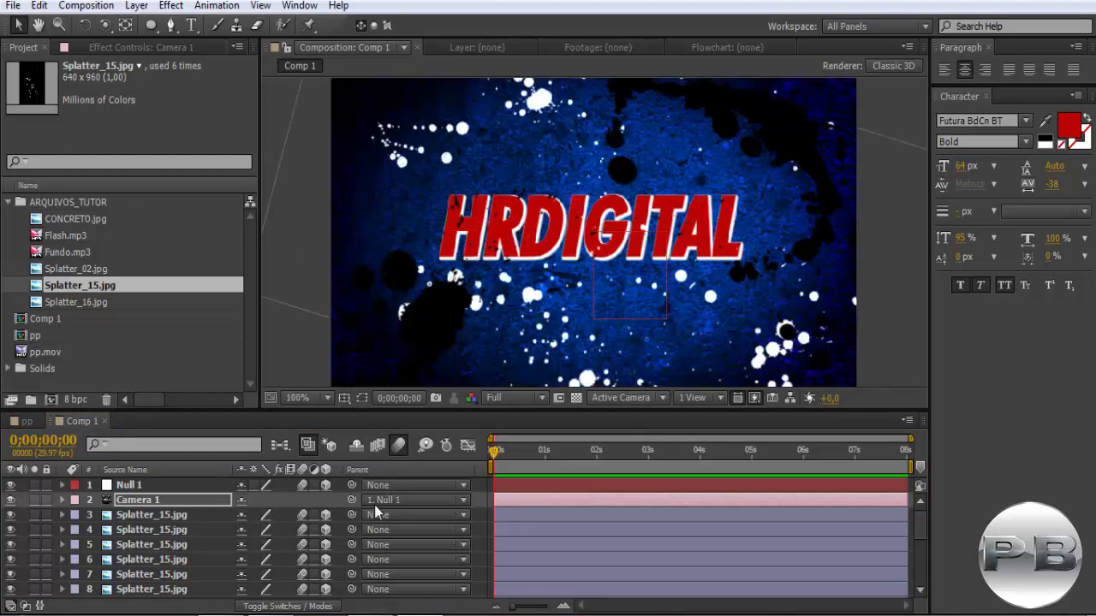
scroll(241, 541, down, 3)
scroll(241, 536, up, 3)
- Select every layer from Null 1 through CONCRETO.jpg and bring up the Layer menu
click(129, 485)
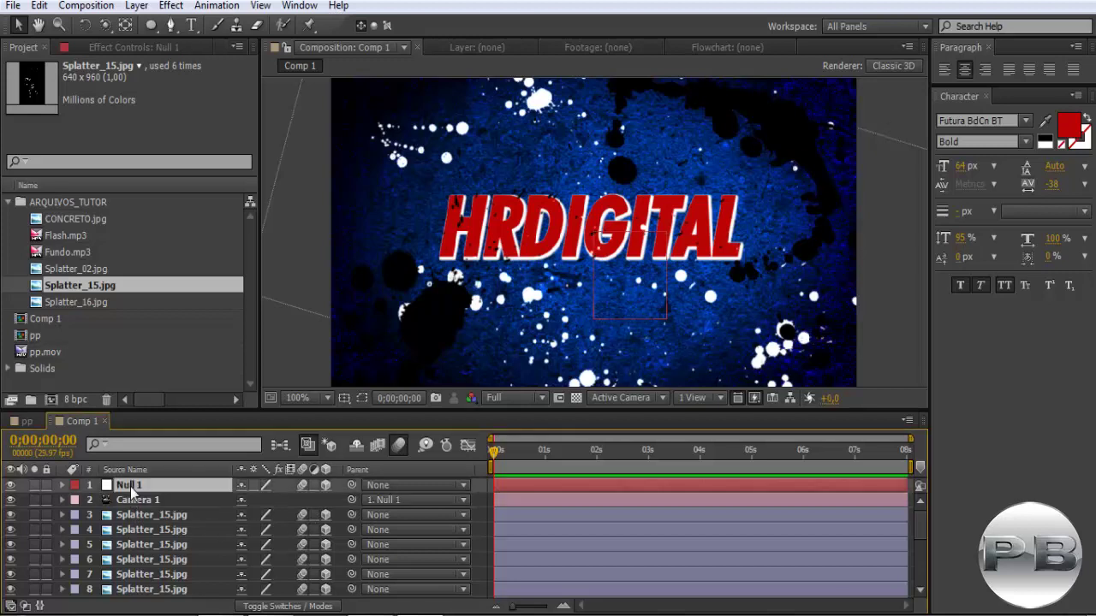
scroll(178, 506, down, 3)
scroll(178, 506, down, 1)
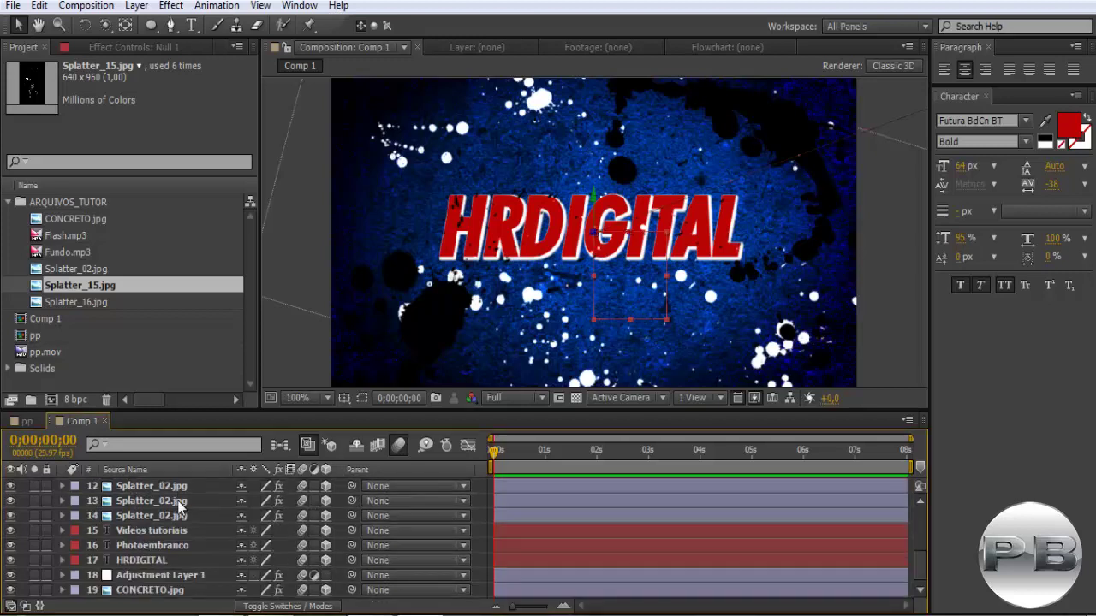
shift+click(154, 591)
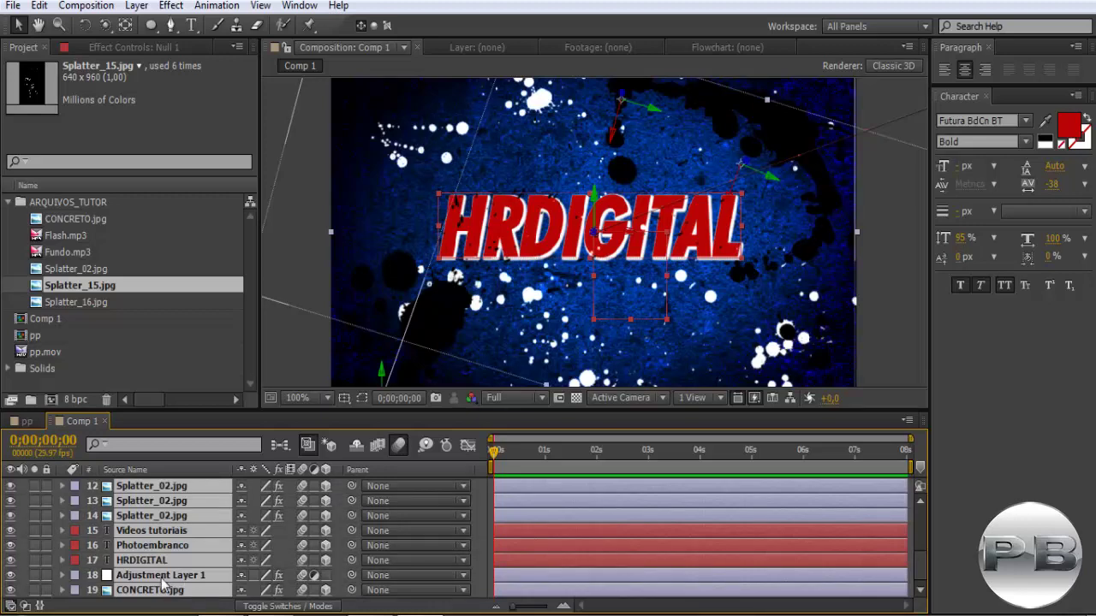
scroll(171, 572, up, 2)
scroll(174, 558, up, 2)
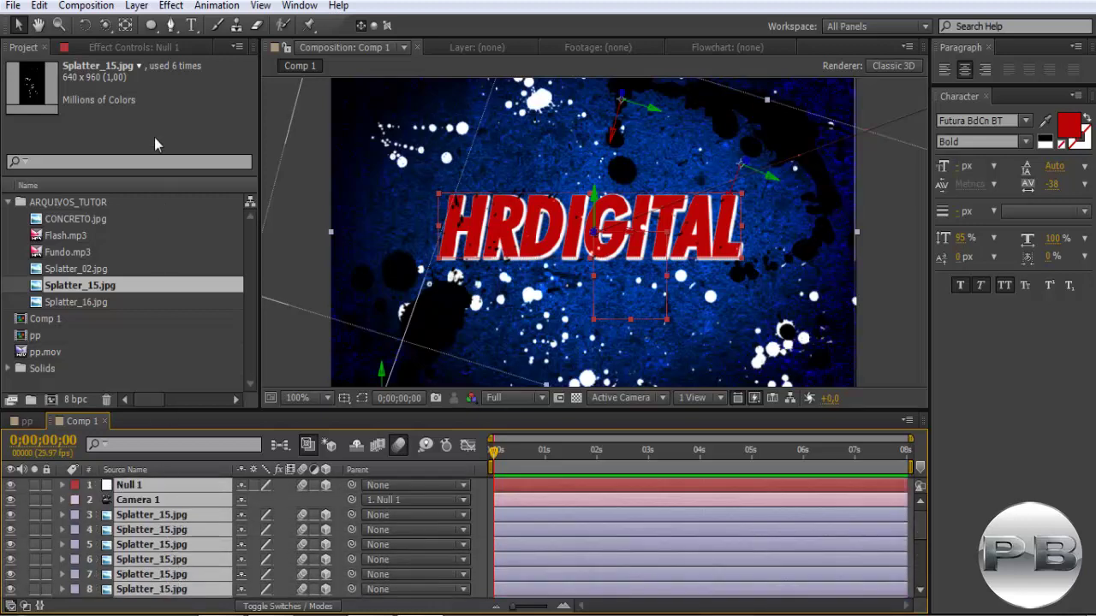
click(137, 6)
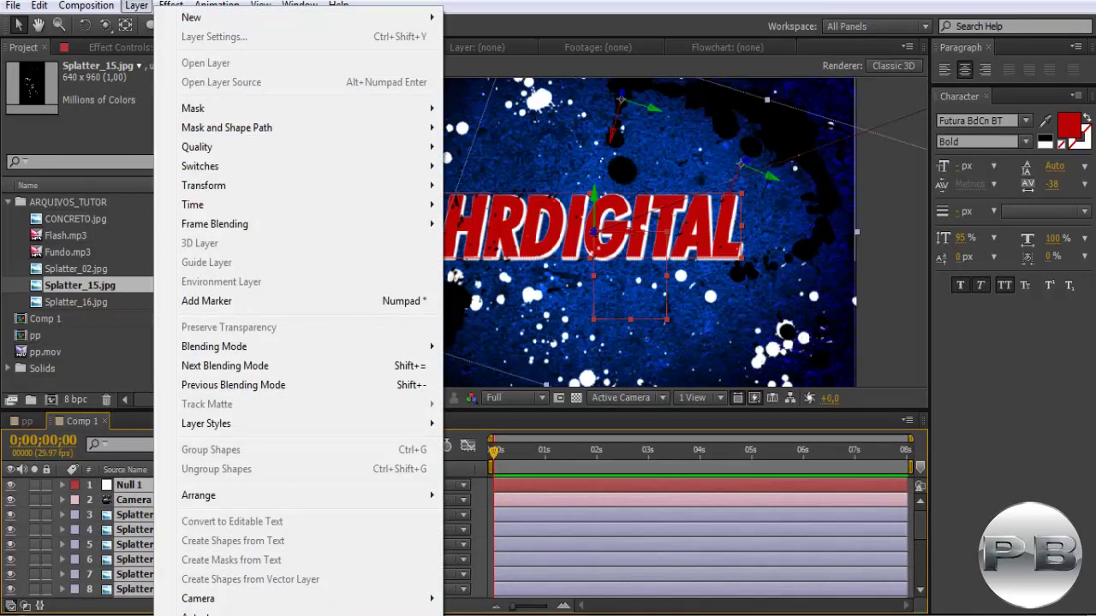
- Pre-compose all selected layers into Pre-comp 1, moving all attributes into the new composition
key(ctrl+shift+c)
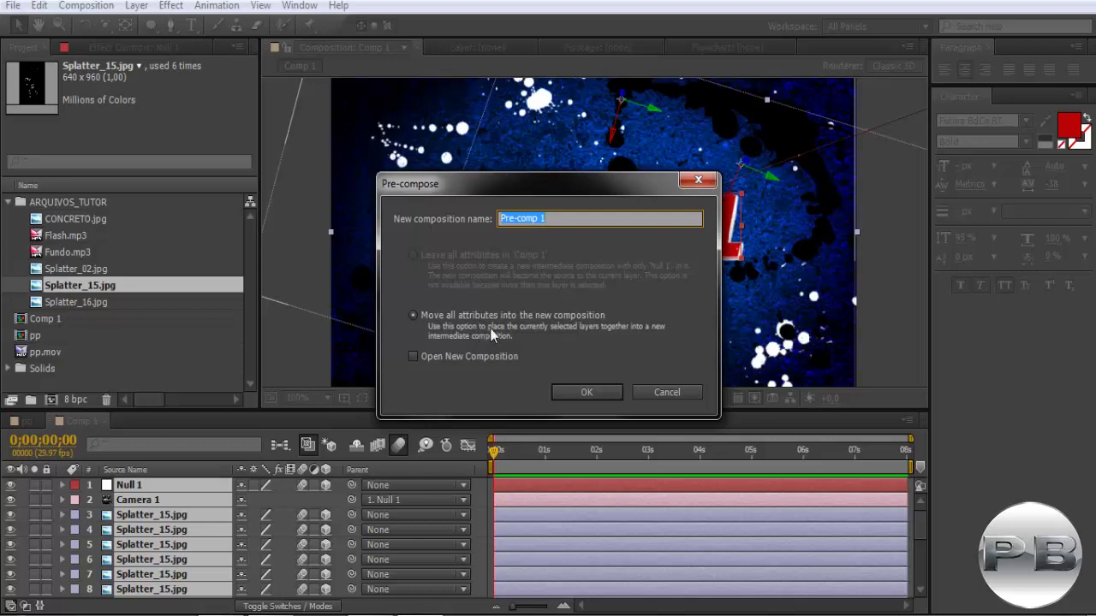
click(587, 391)
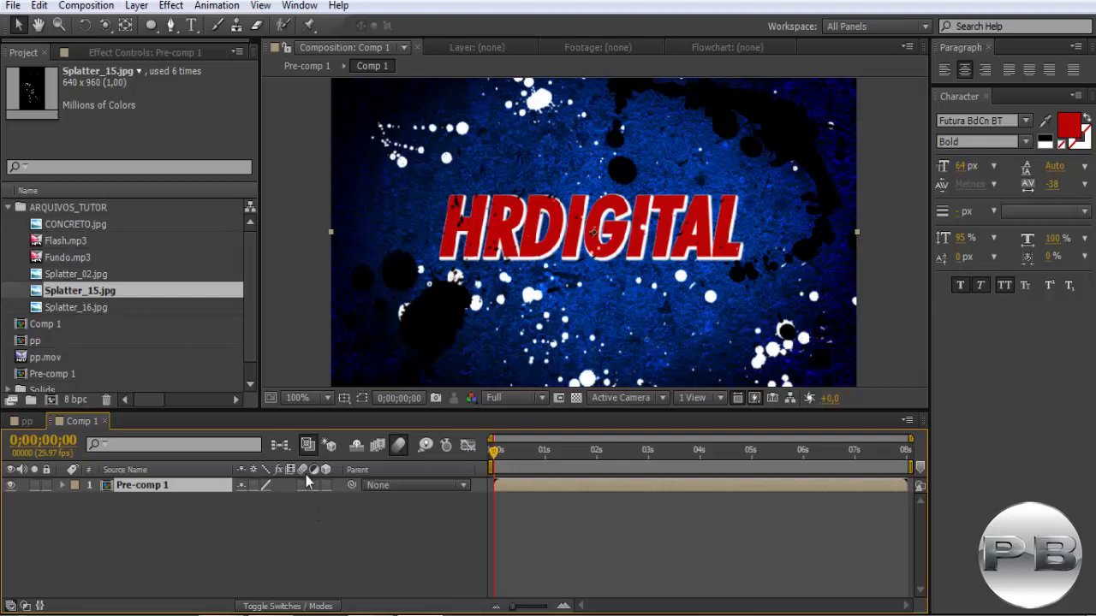
click(67, 258)
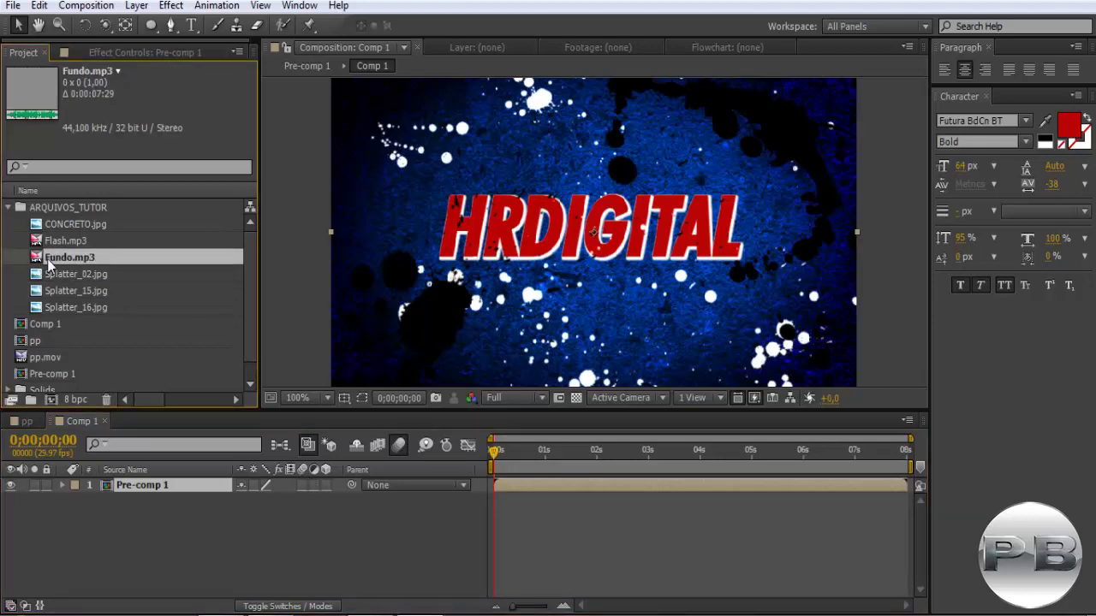
- Add Fundo.mp3 to Comp 1, reveal its waveform, and shift the layer to start slightly later
ctrl+click(46, 262)
click(57, 260)
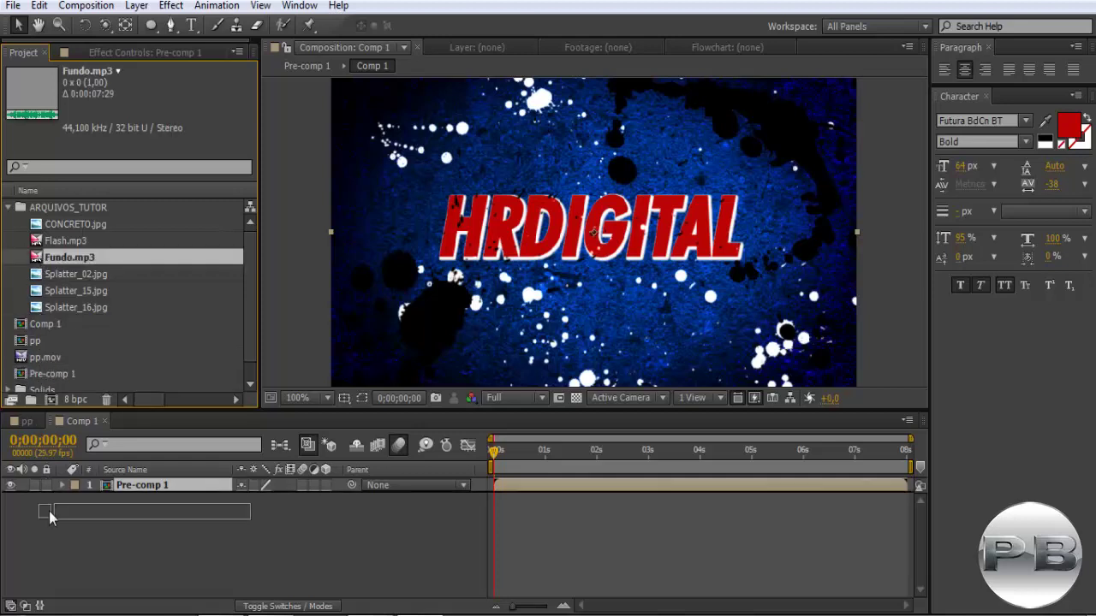
drag(40, 266, 49, 511)
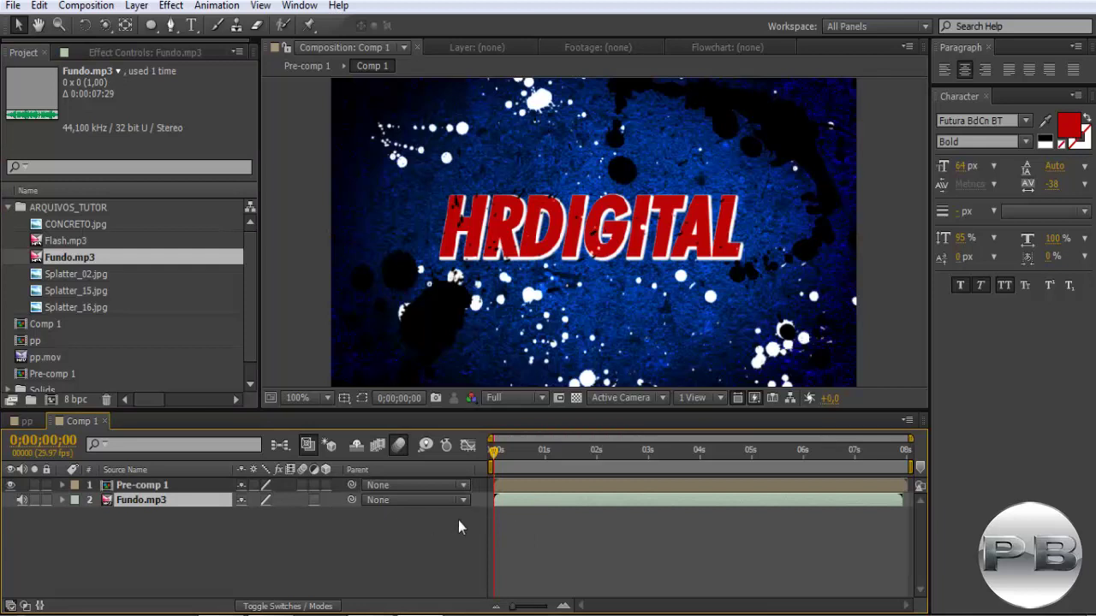
click(61, 501)
click(77, 515)
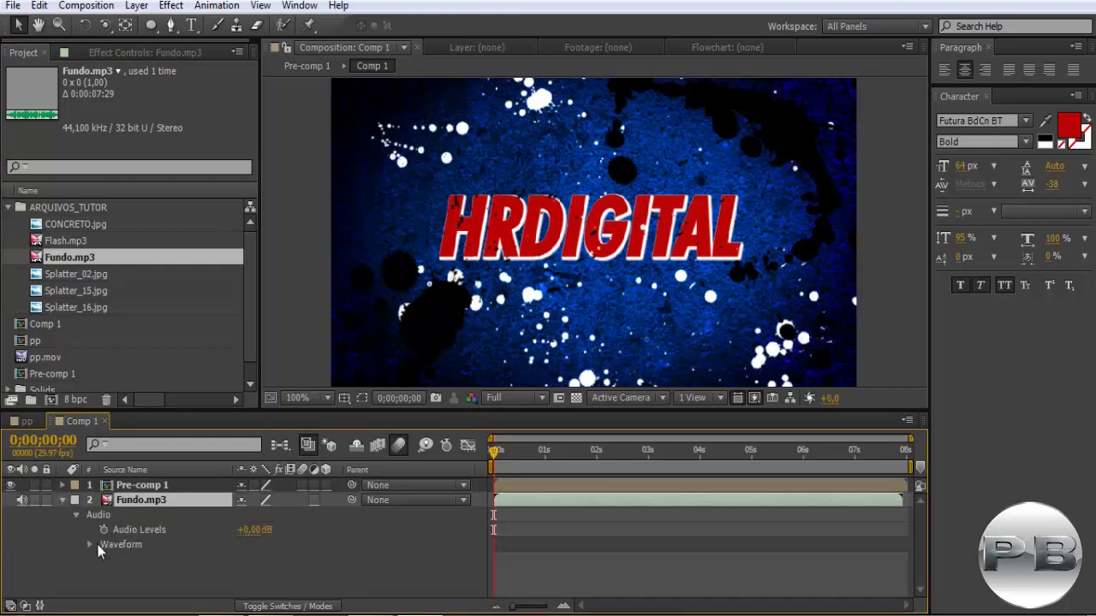
click(90, 548)
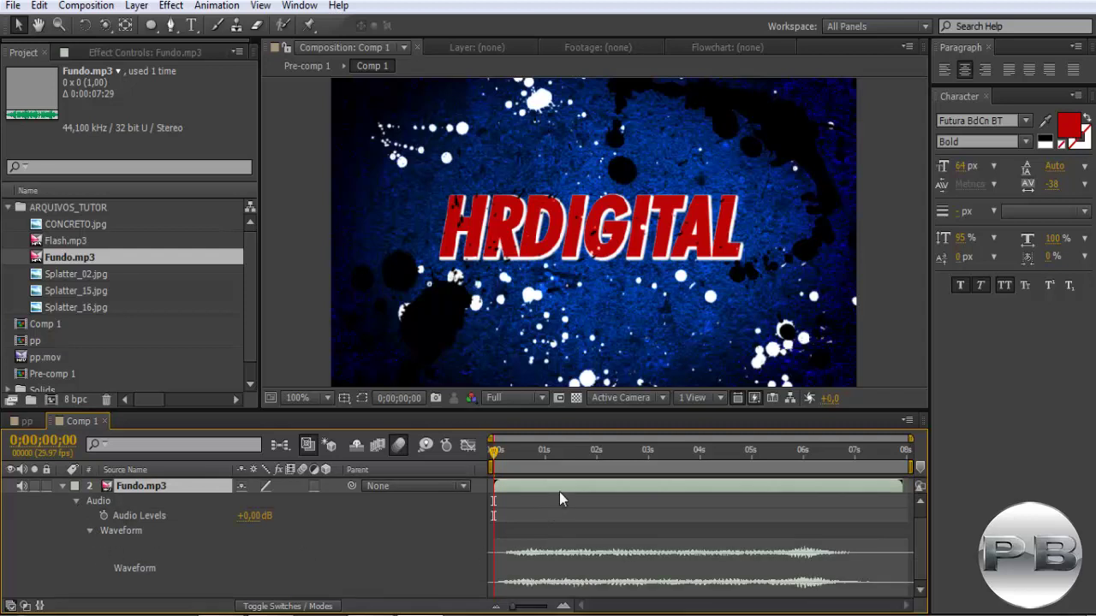
drag(564, 494, 591, 501)
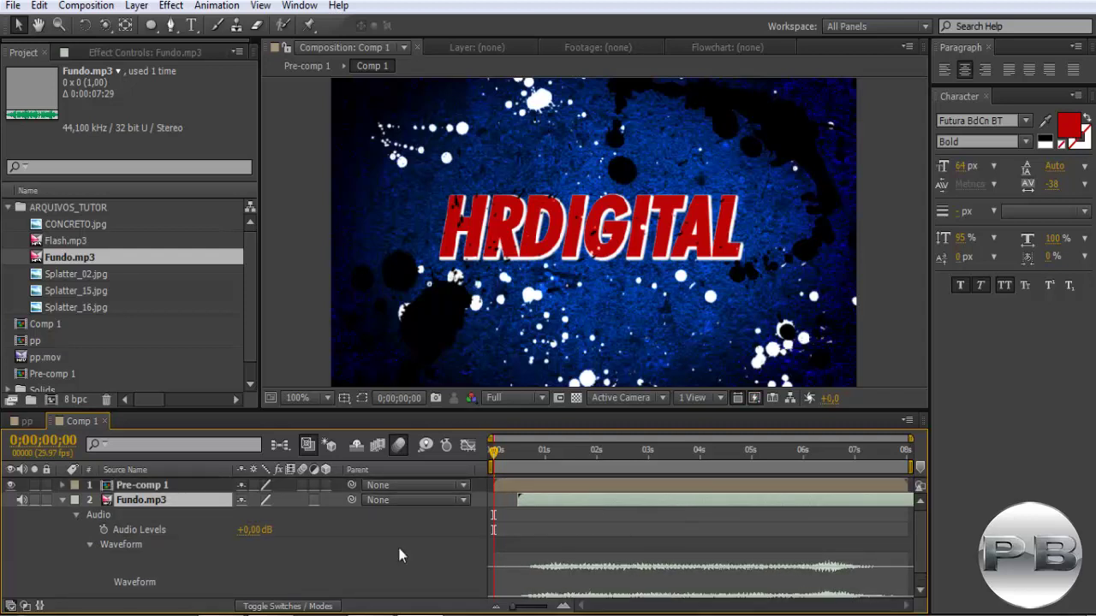
click(62, 501)
click(200, 541)
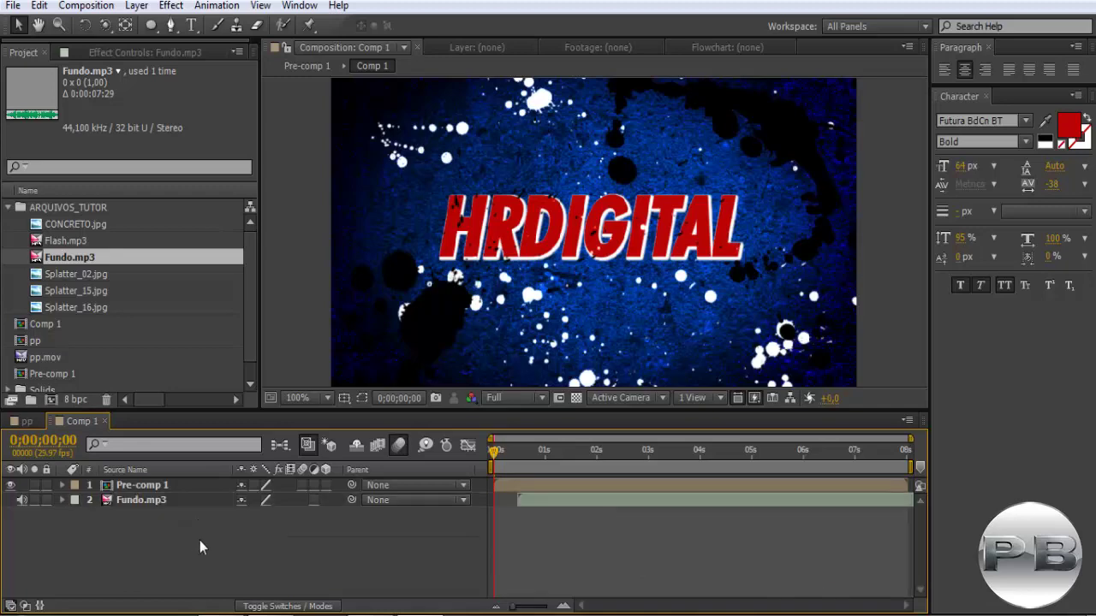
- Preview Comp 1 with the music, preview the pp composition, then replay Comp 1 from the start
key(space)
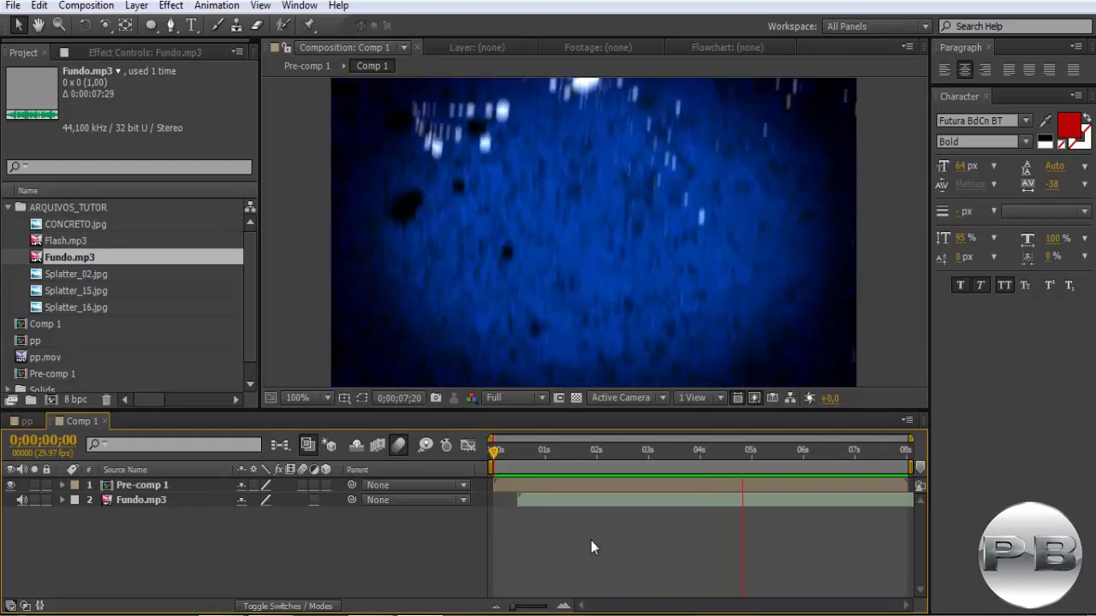
drag(495, 458, 625, 451)
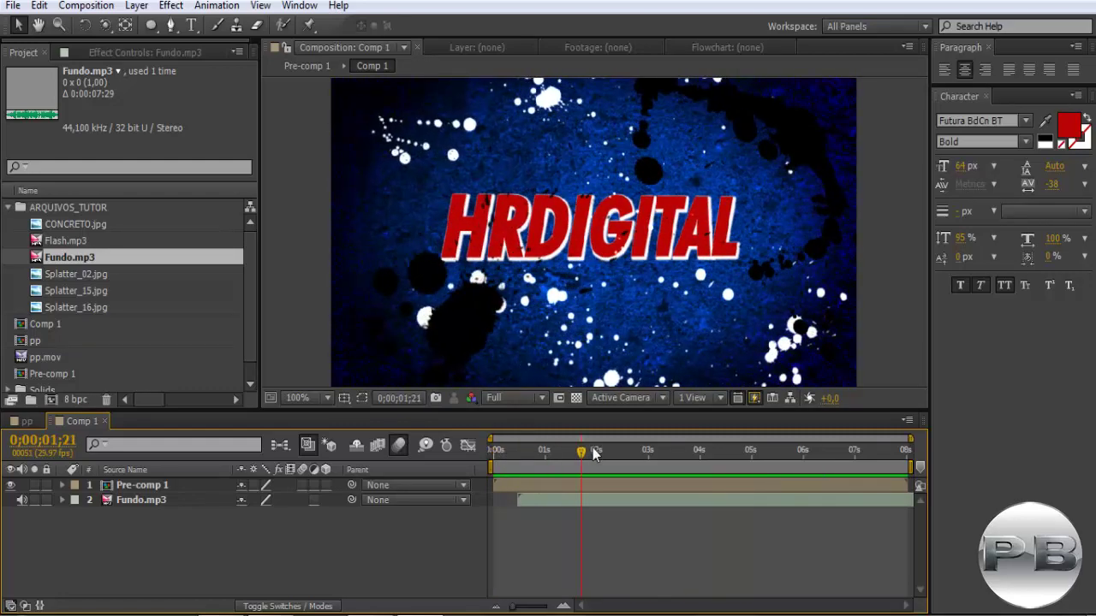
click(26, 422)
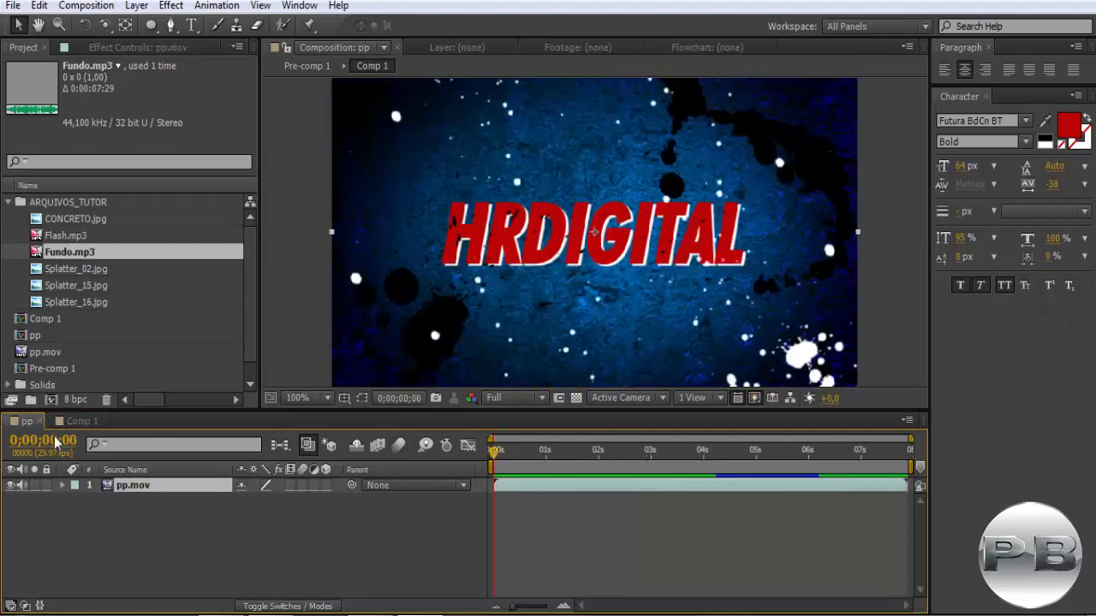
key(KP_0)
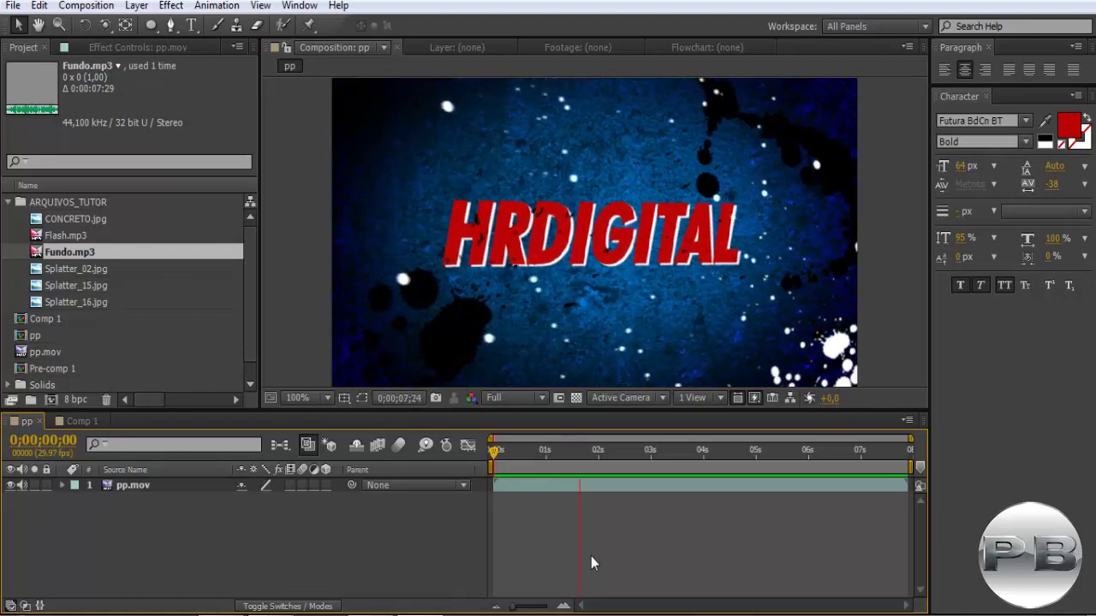
click(72, 423)
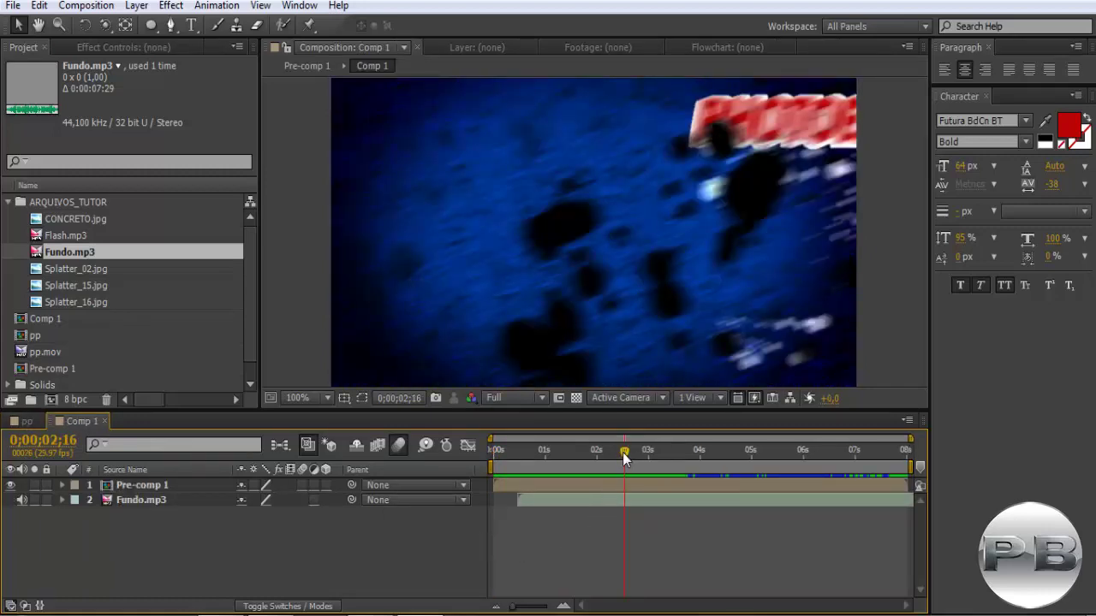
drag(624, 452, 485, 467)
key(space)
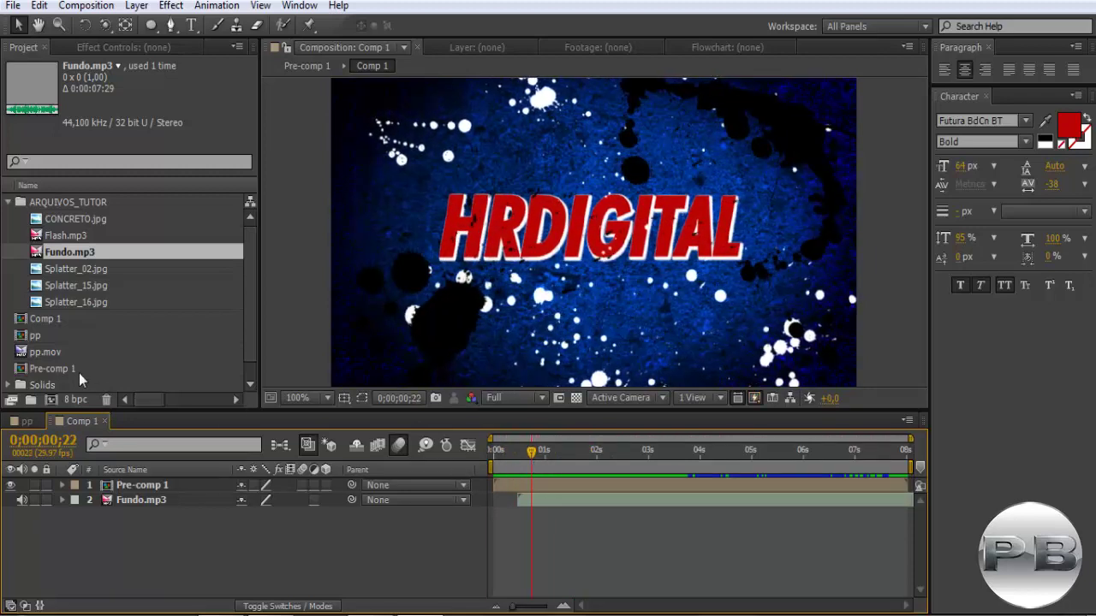
click(67, 236)
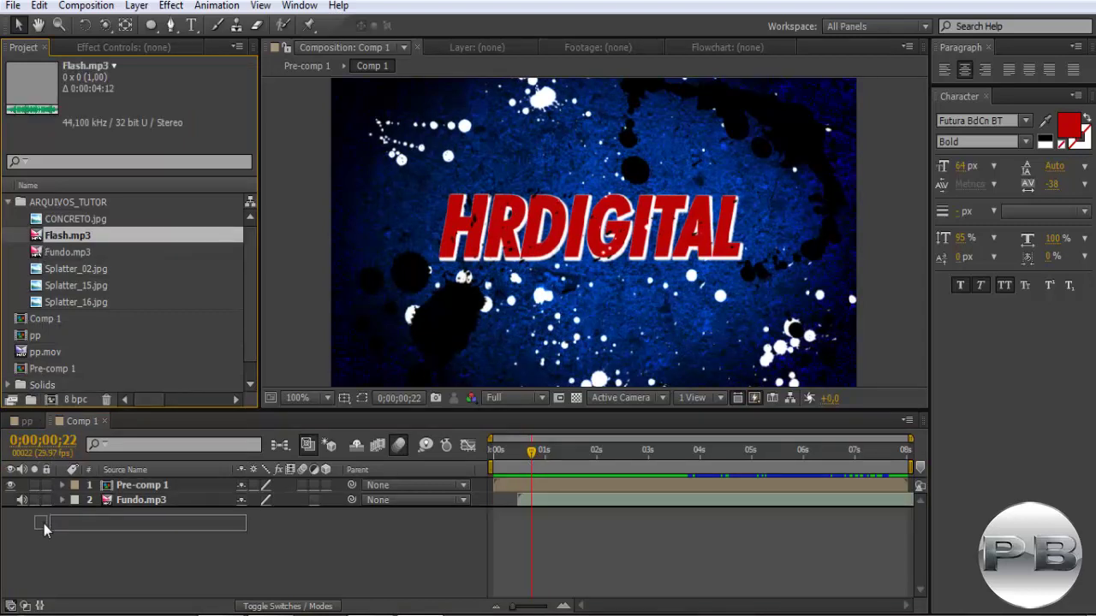
- Add Flash.mp3 to Comp 1 and, using its waveform, start it near 2 seconds
drag(39, 238, 48, 524)
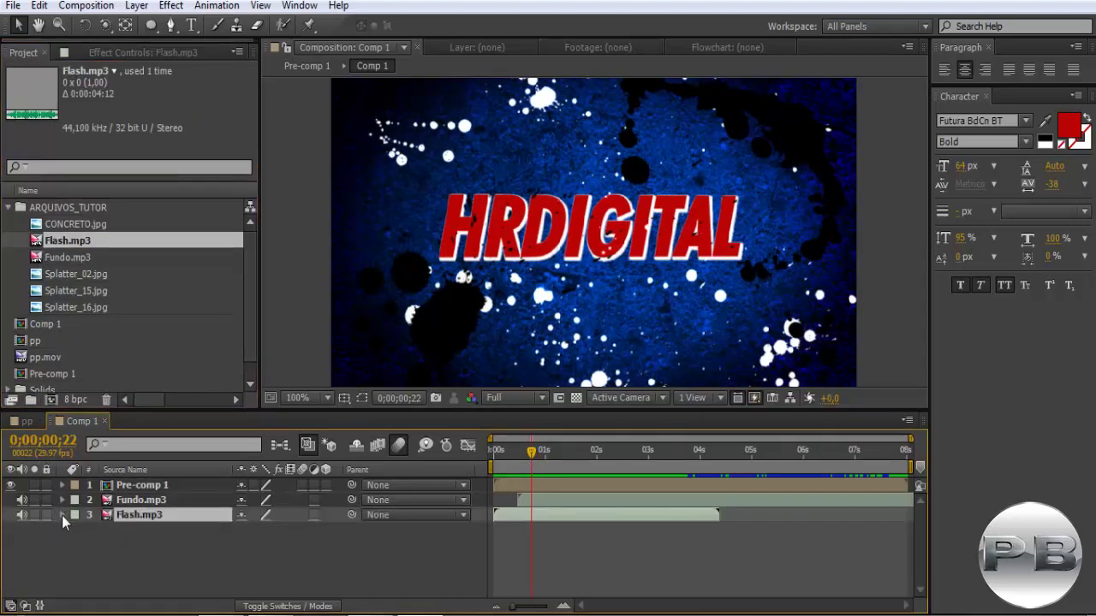
click(62, 515)
click(76, 530)
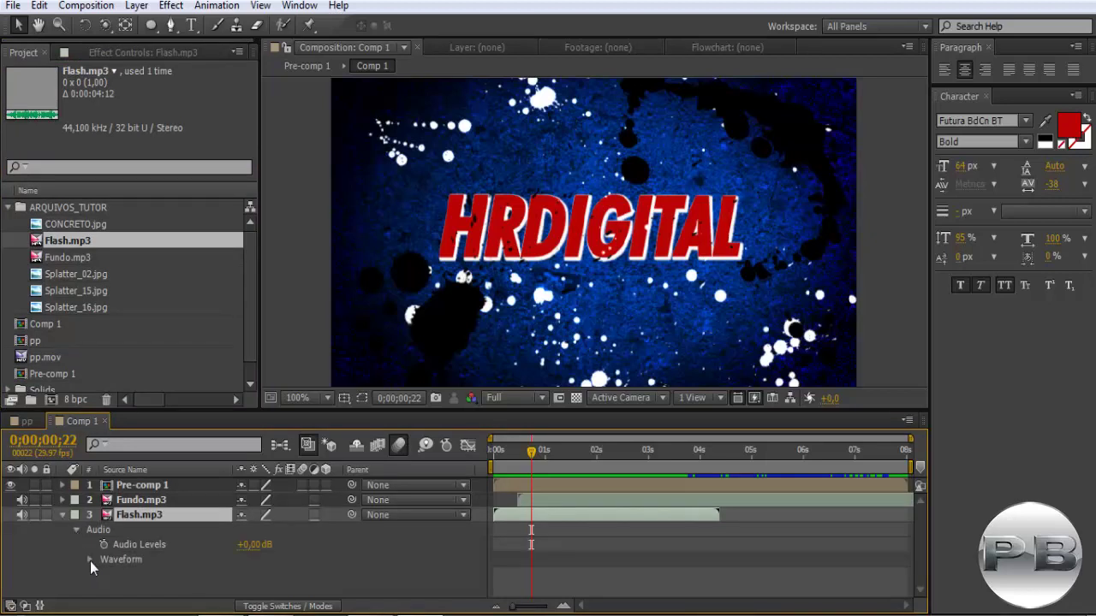
click(89, 560)
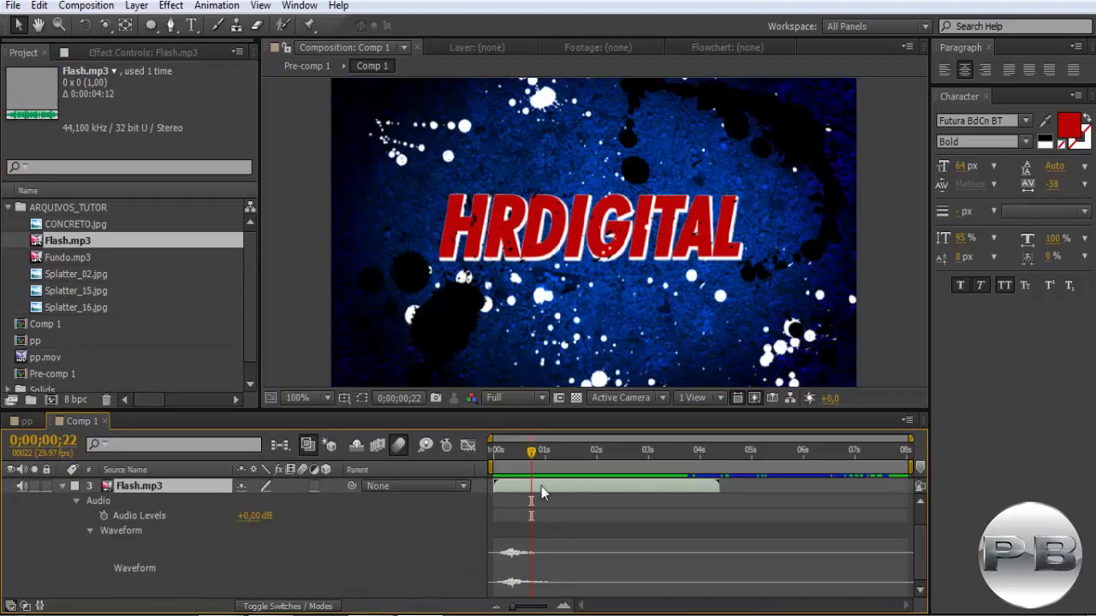
drag(530, 452, 653, 490)
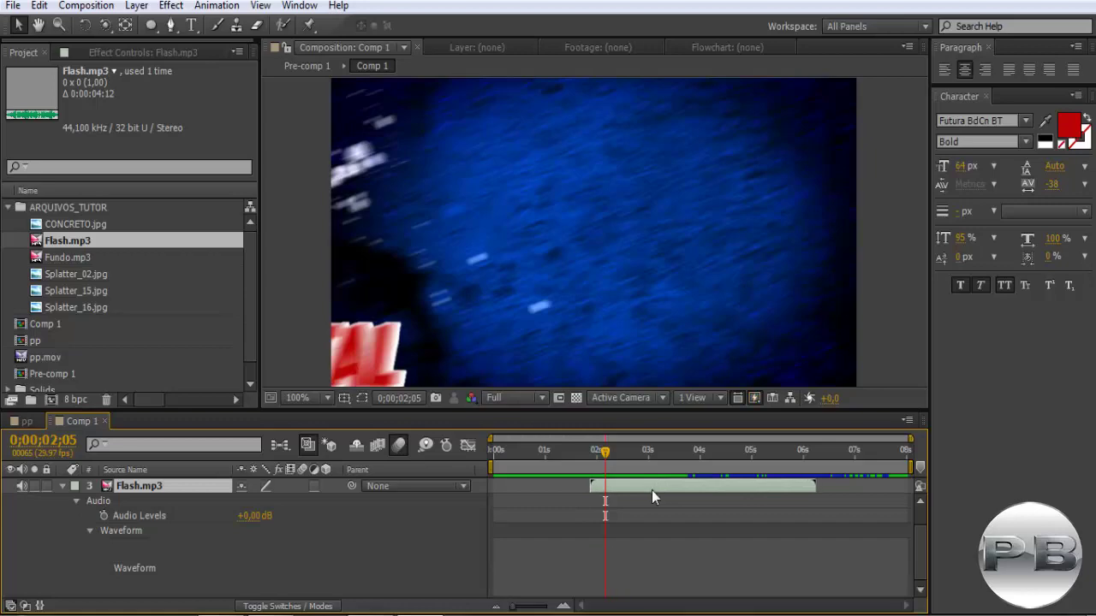
mouse_move(605, 453)
mouse_down()
mouse_move(757, 465)
mouse_move(740, 476)
mouse_up()
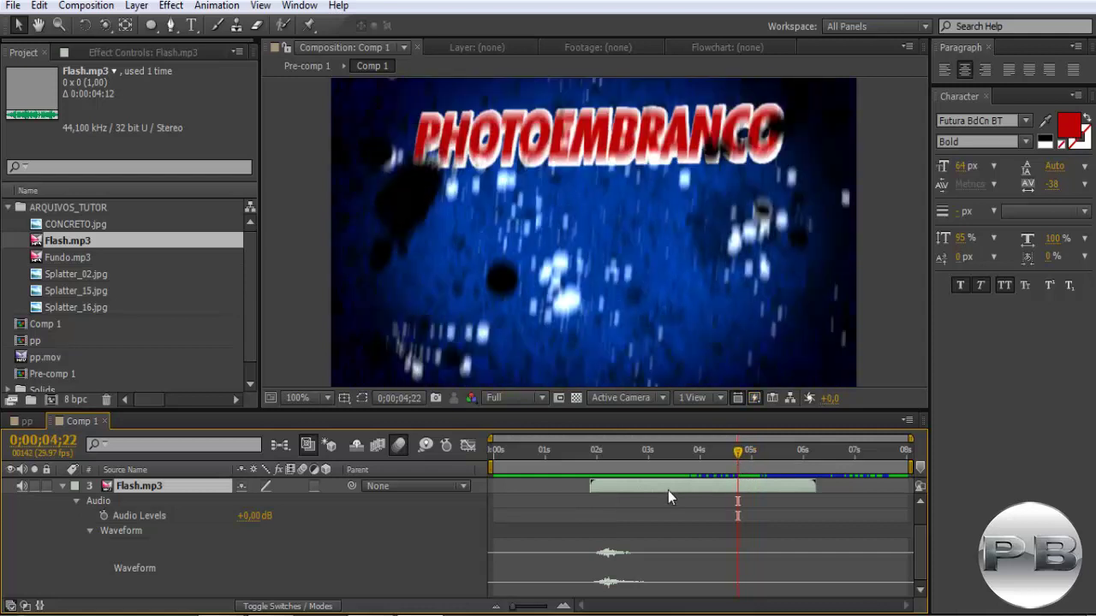
- Duplicate the flash layer, move the copy to about 4.5 seconds, and preview both sounds
key(ctrl+d)
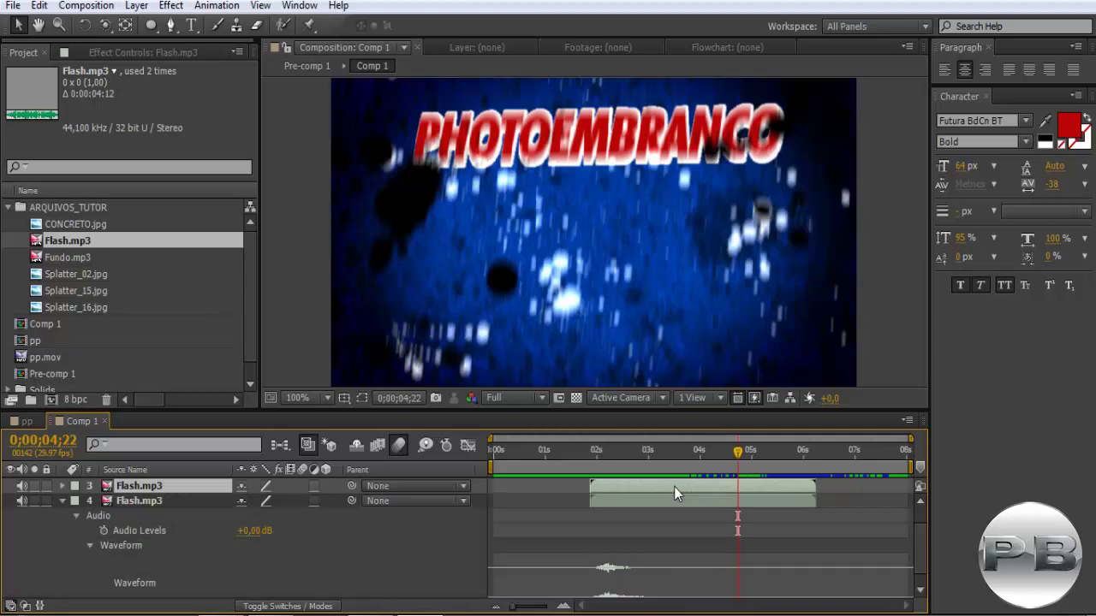
drag(672, 501, 802, 499)
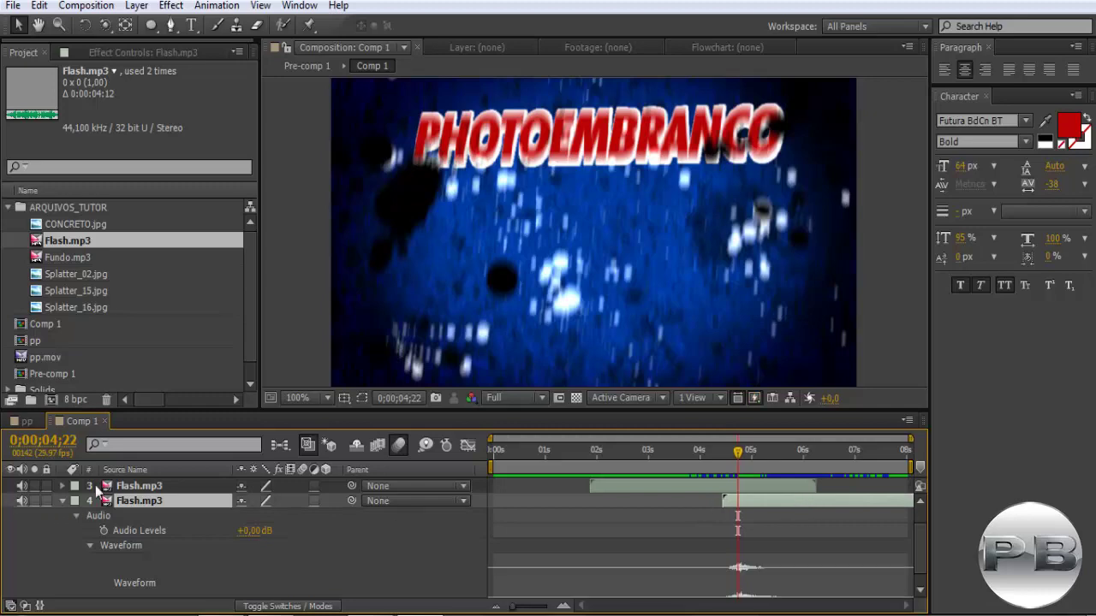
key(space)
click(61, 501)
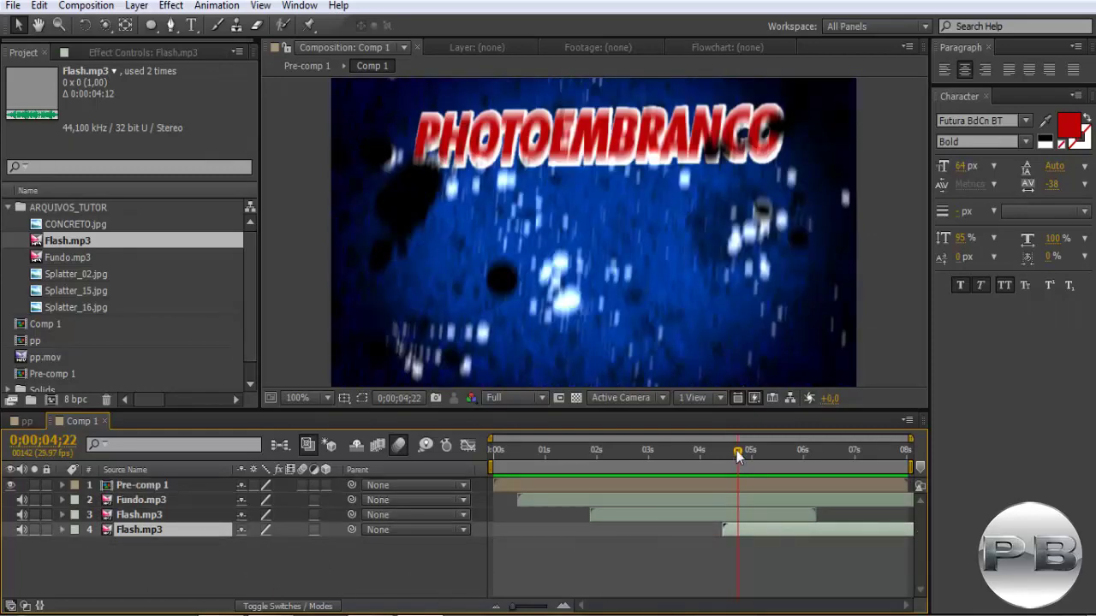
drag(738, 453, 714, 452)
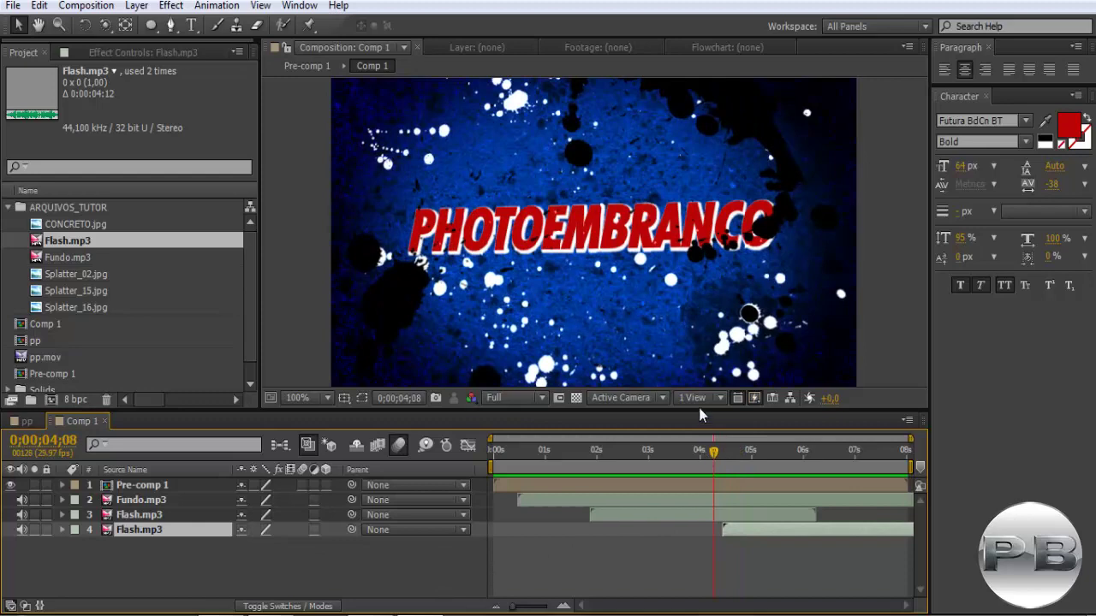
mouse_move(699, 410)
mouse_down()
mouse_move(707, 487)
mouse_move(751, 541)
mouse_move(514, 551)
mouse_move(666, 551)
mouse_up()
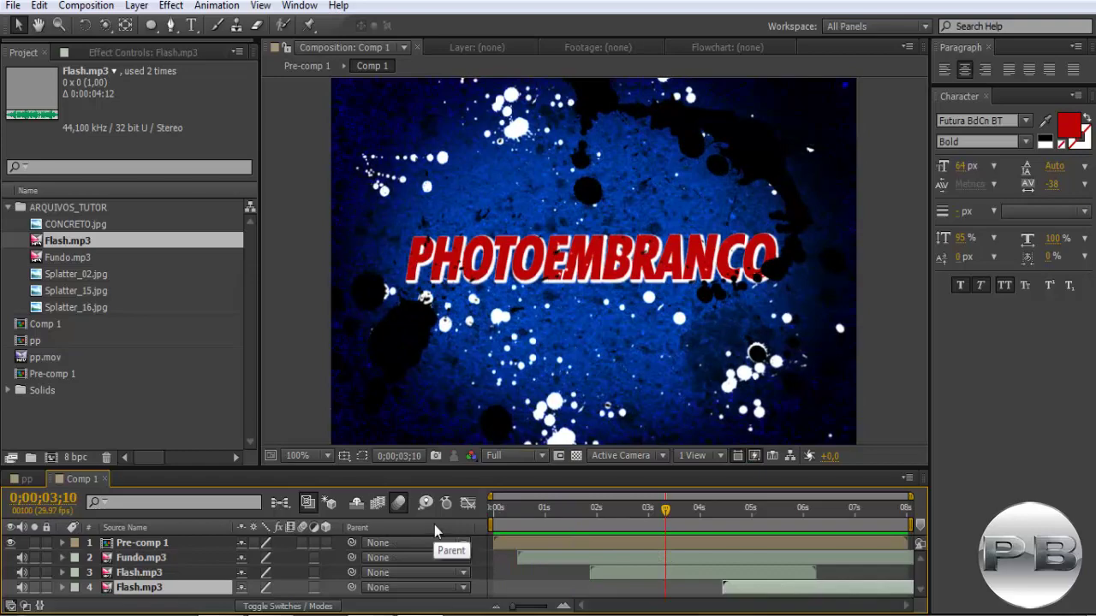
click(13, 6)
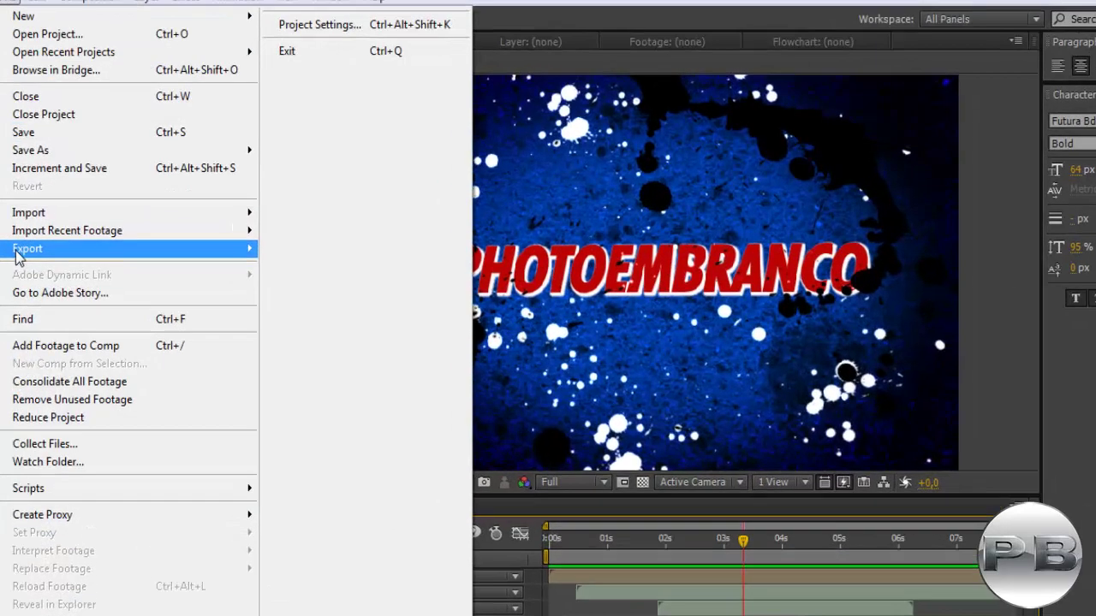
mouse_move(80, 242)
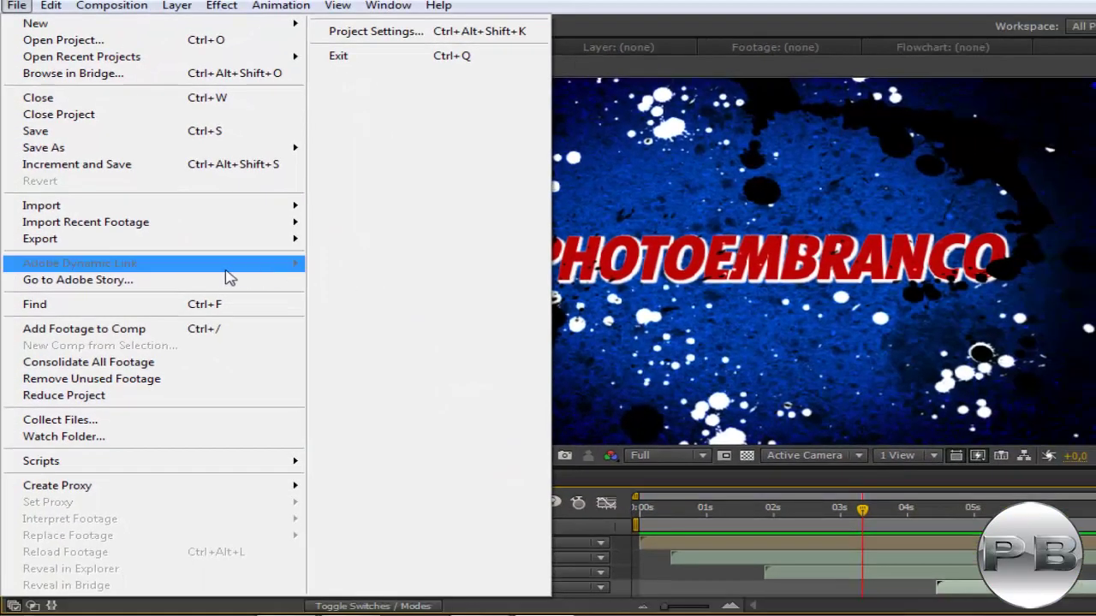
mouse_move(133, 243)
mouse_move(279, 5)
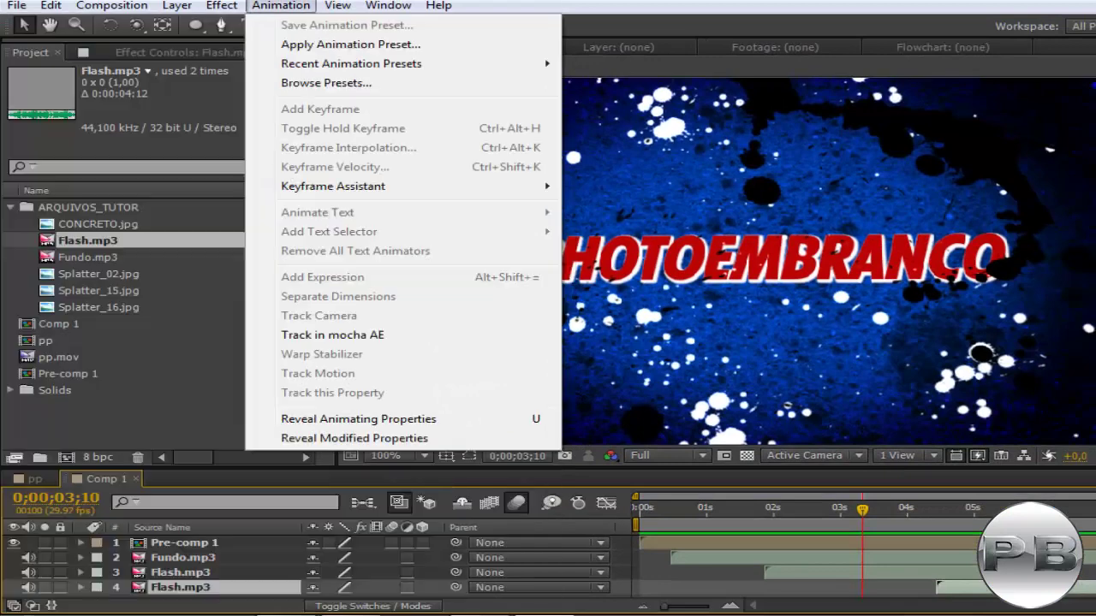
key(Escape)
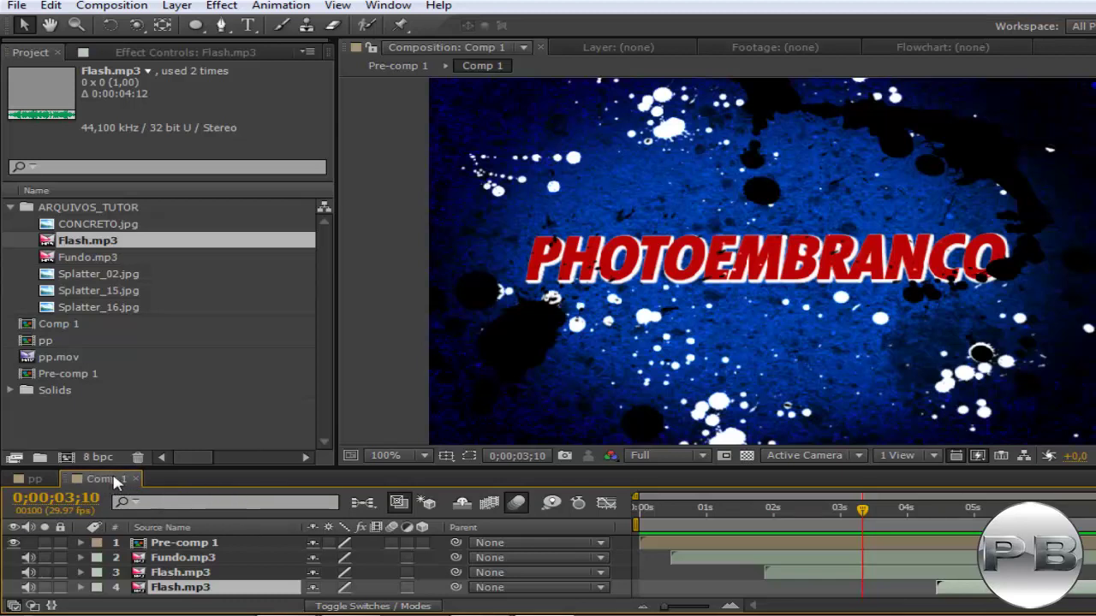
- Add Comp 1 to the Render Queue and open its Lossless output module settings
click(114, 7)
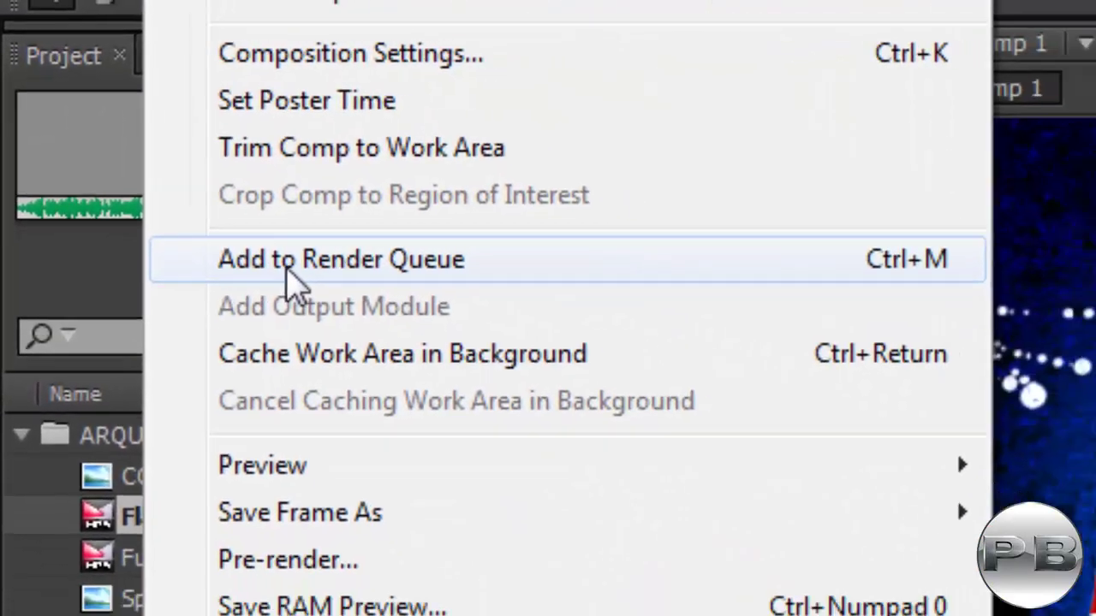
click(318, 291)
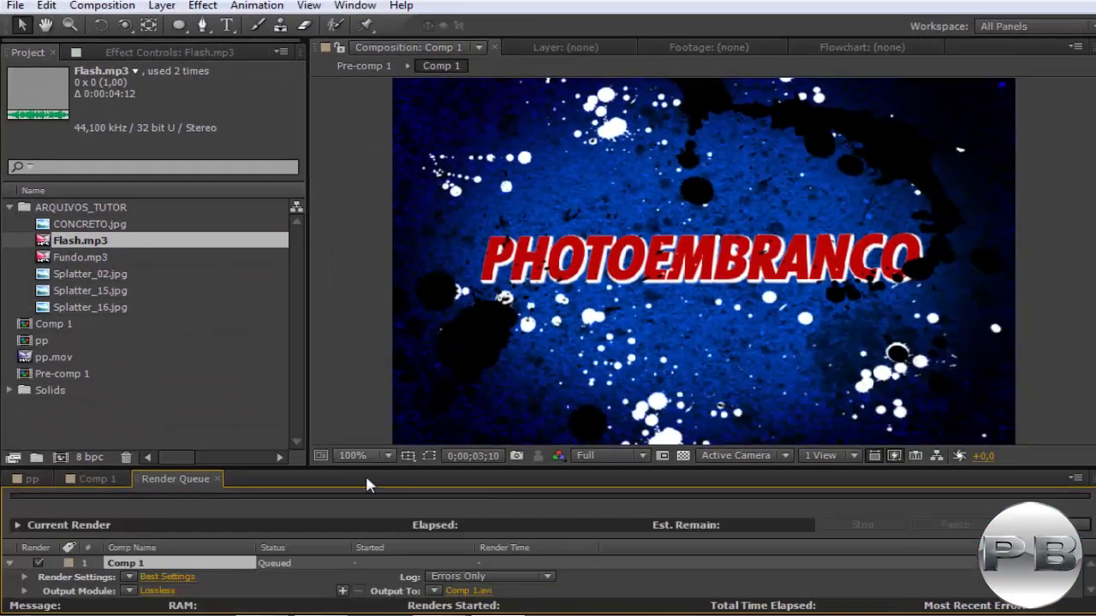
drag(520, 469, 520, 366)
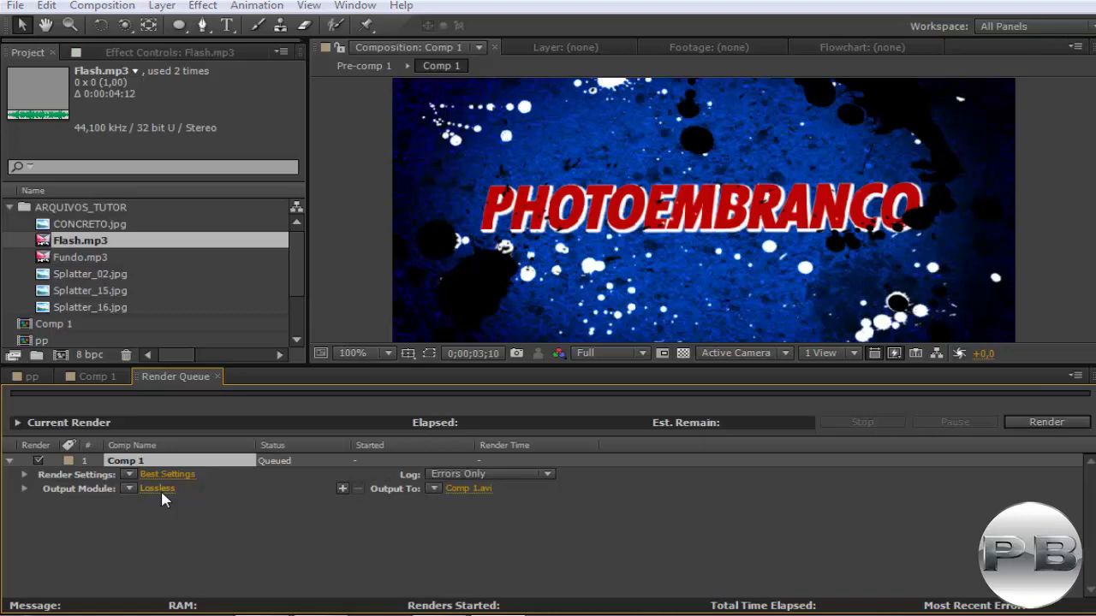
click(193, 493)
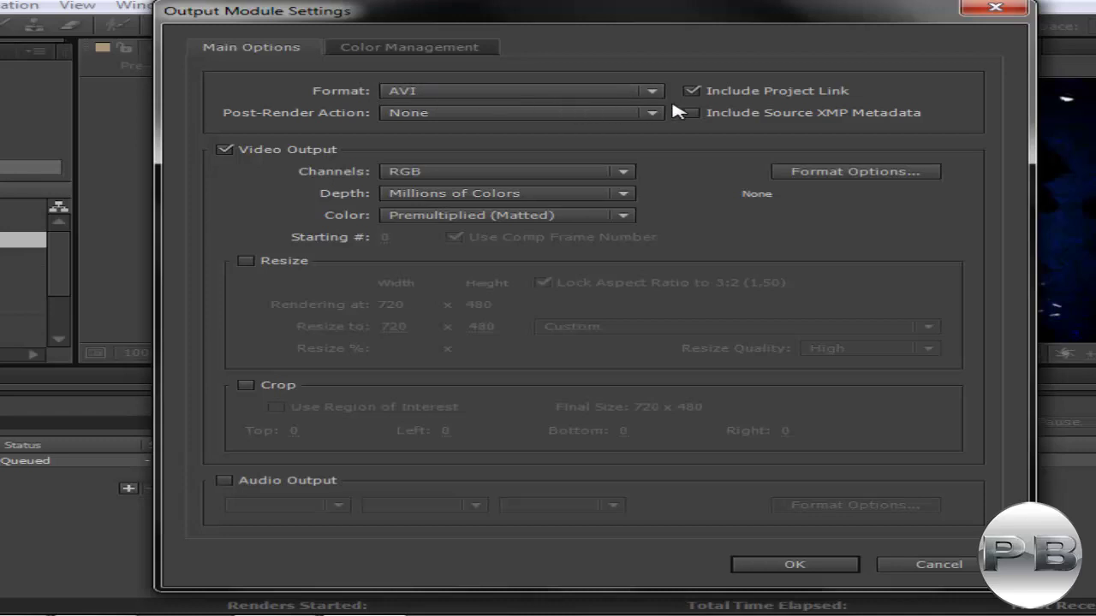
- Set the render output format to QuickTime with Audio Output enabled
click(653, 100)
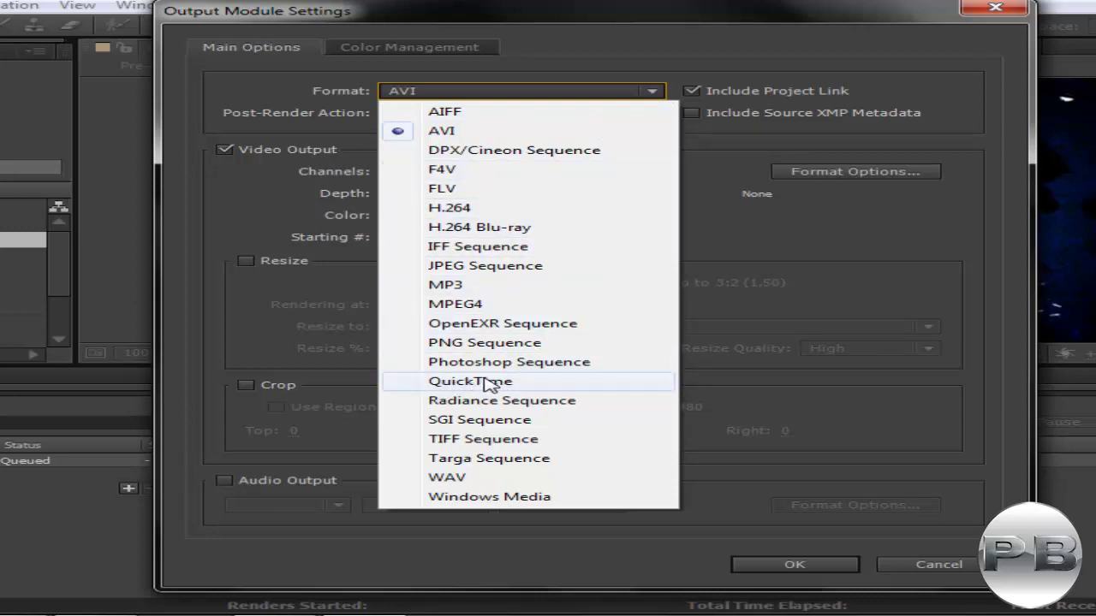
click(488, 384)
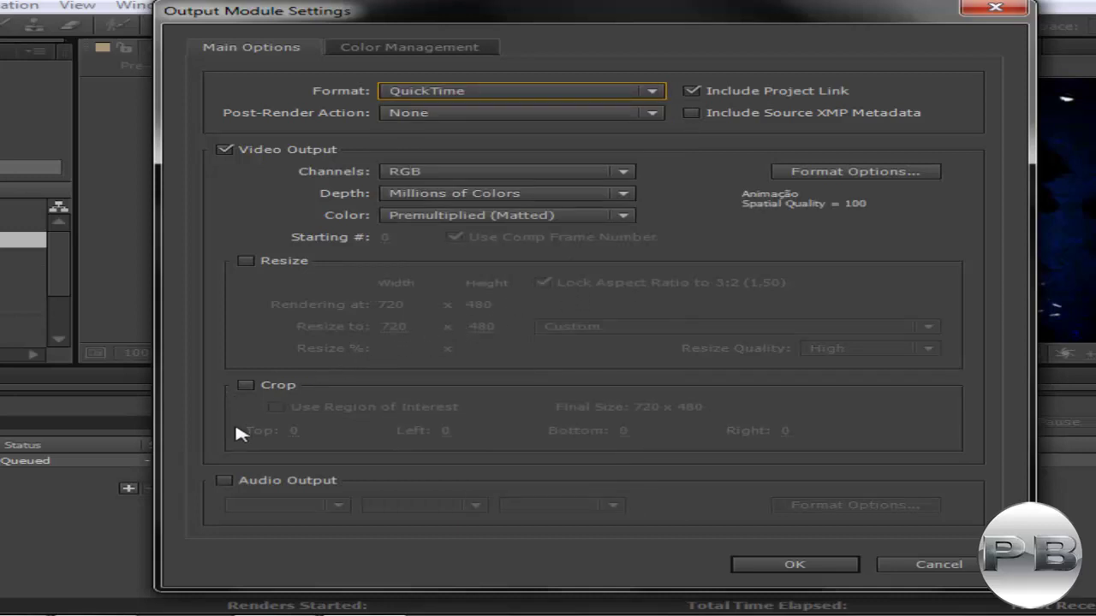
click(225, 482)
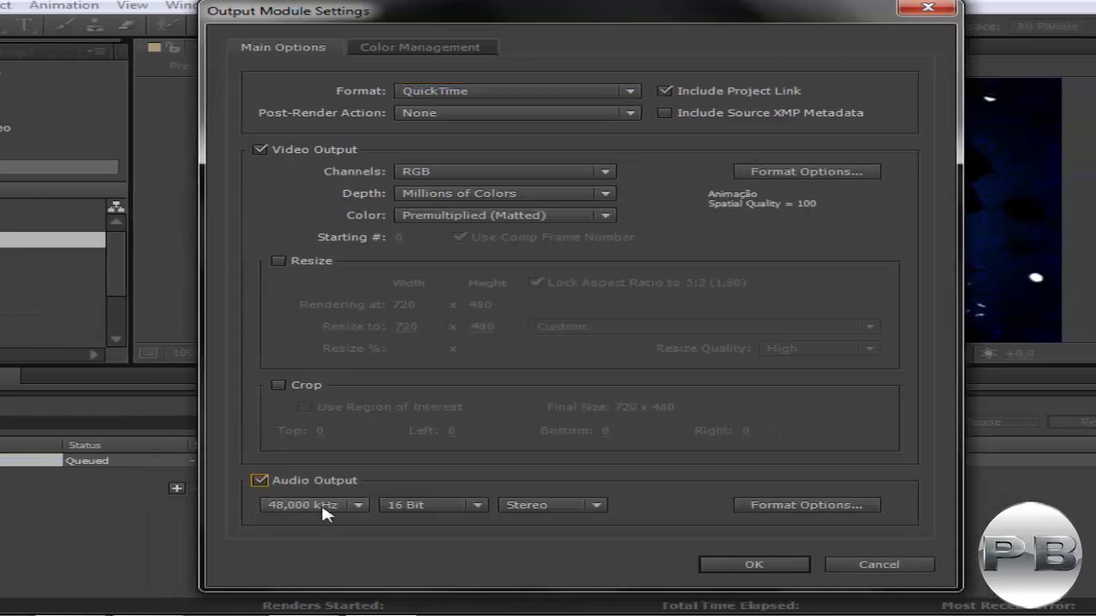
click(659, 563)
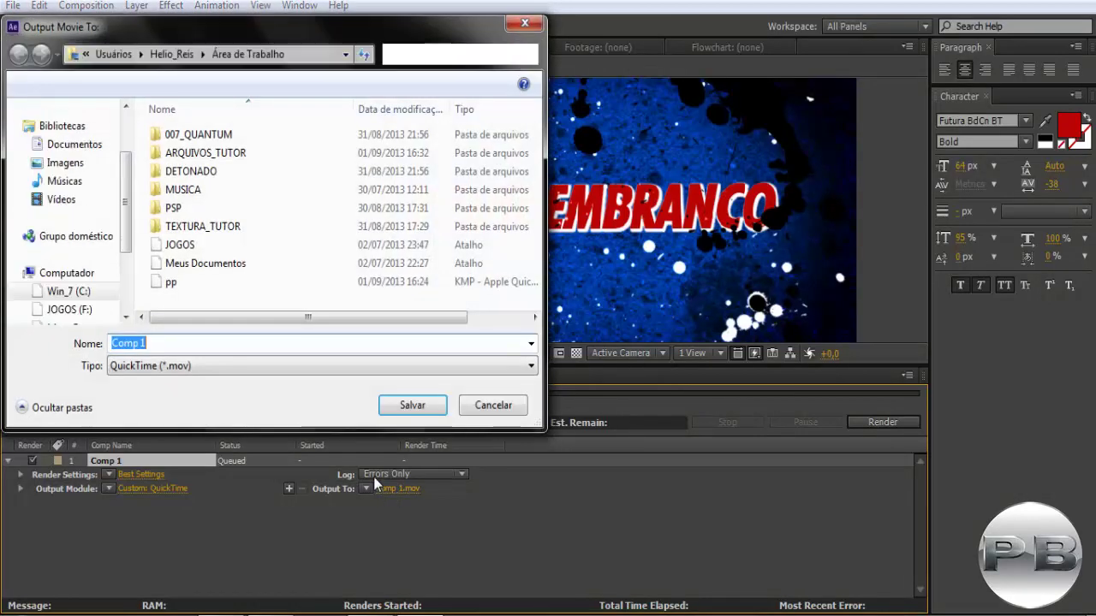
- Save the render output to the Área de Trabalho desktop as PHOTOEMBRANCO.mov
scroll(125, 183, up, 3)
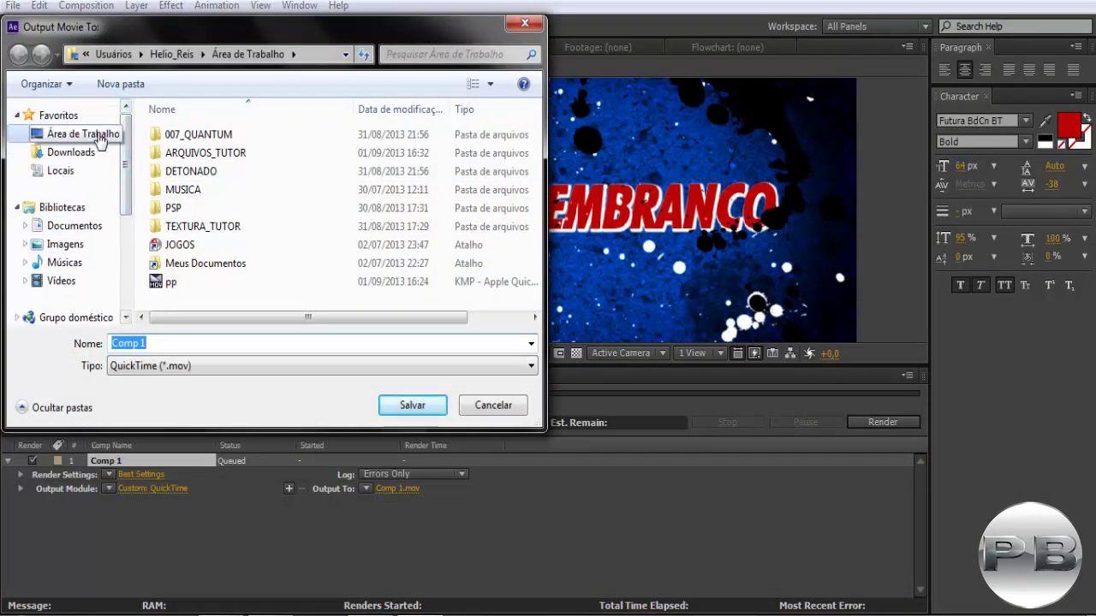
click(69, 133)
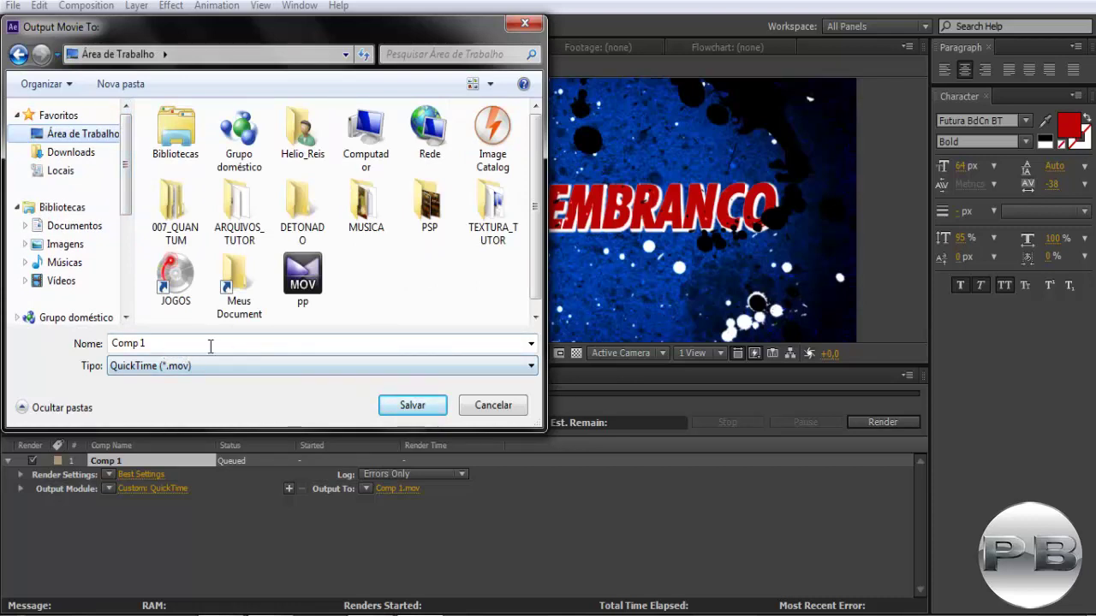
double_click(203, 345)
drag(204, 346, 99, 348)
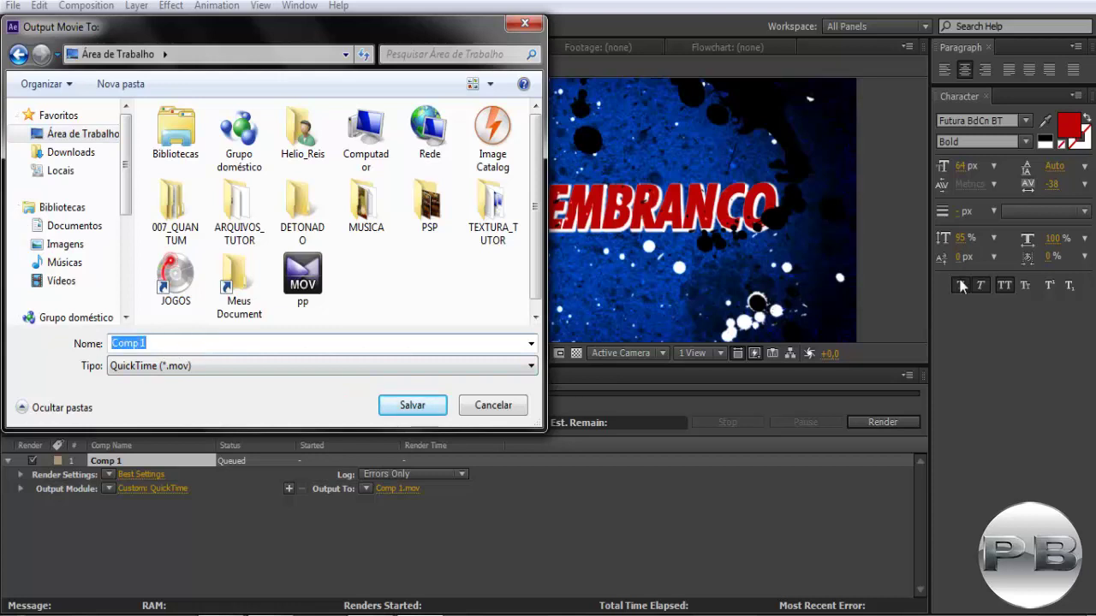
text(PHOTO)
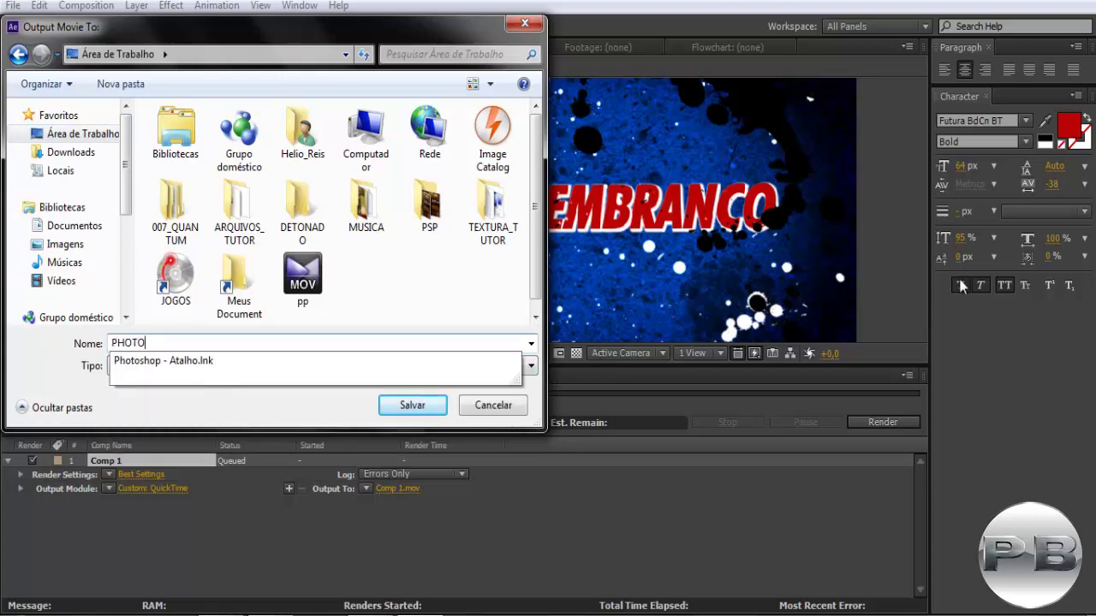
text(EMBRANCO)
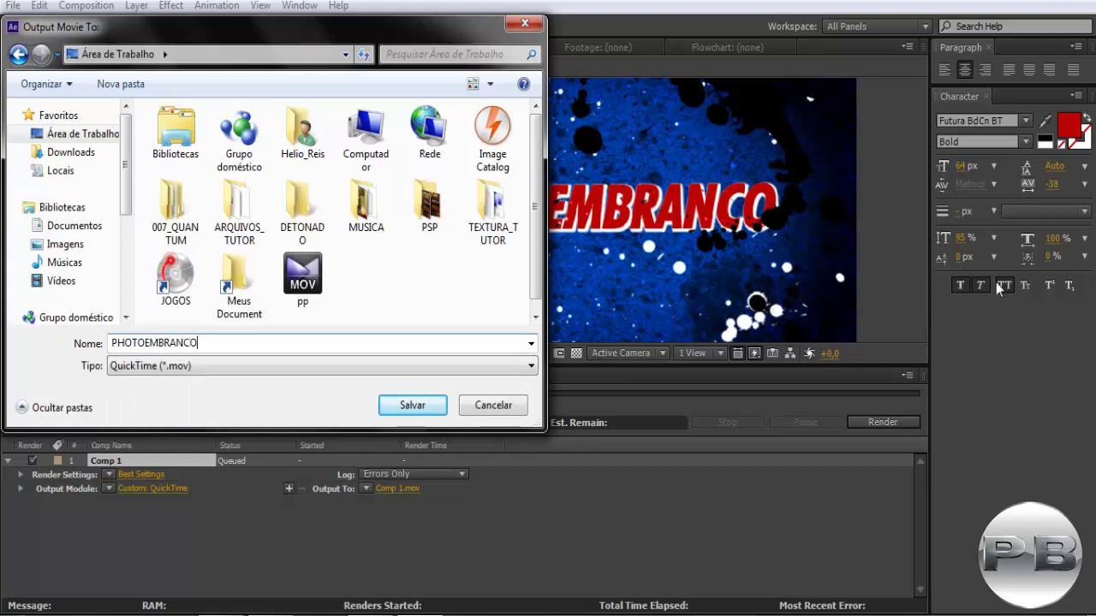
click(415, 405)
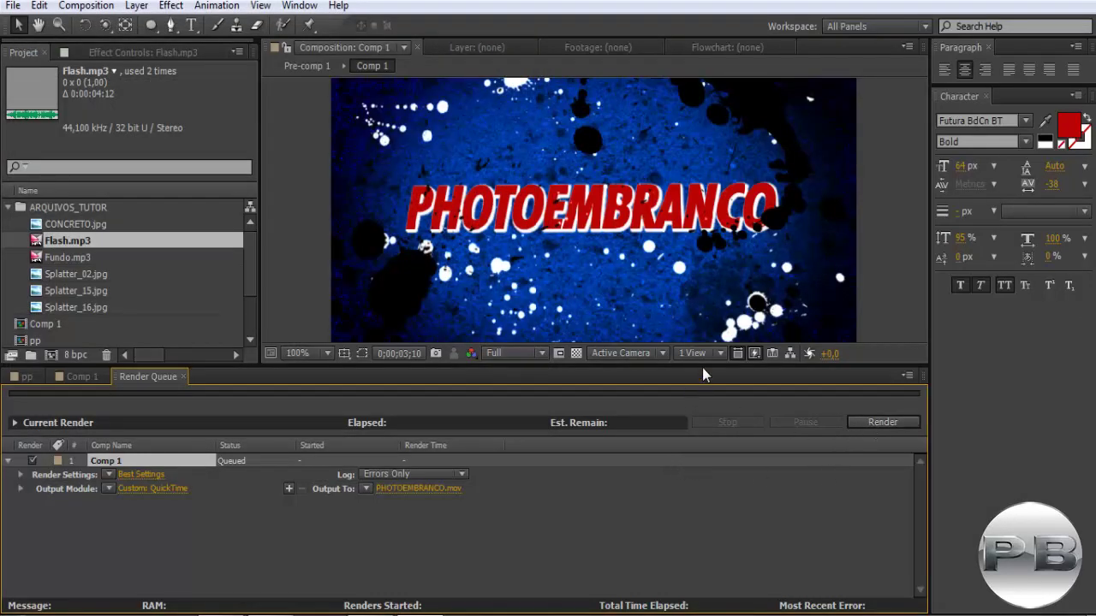
- Render Comp 1 to PHOTOEMBRANCO.mov, then switch to the pp composition
drag(714, 377, 718, 416)
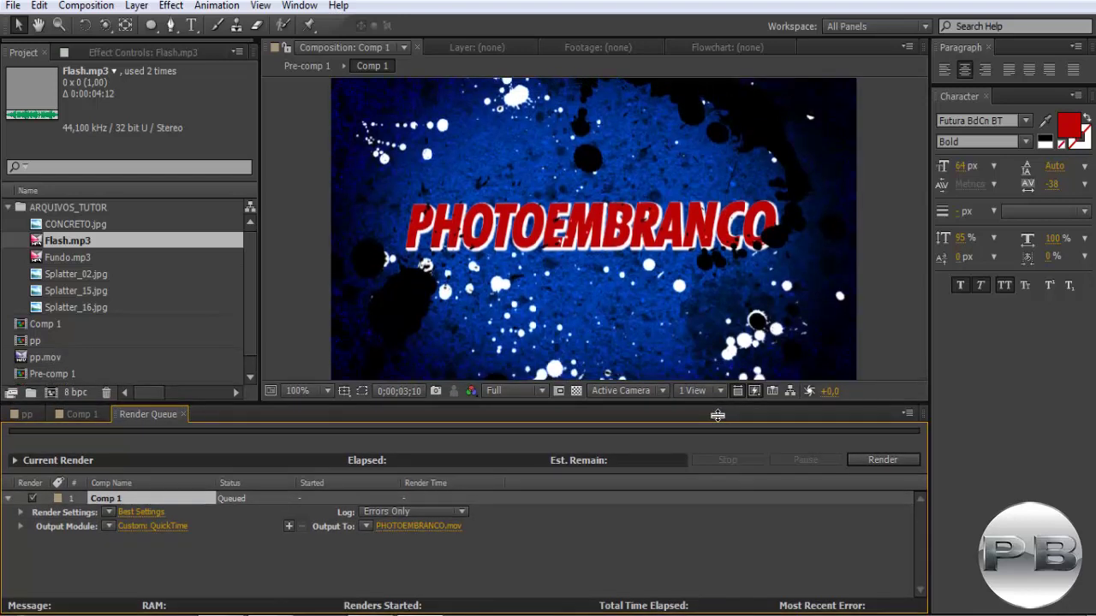
click(882, 460)
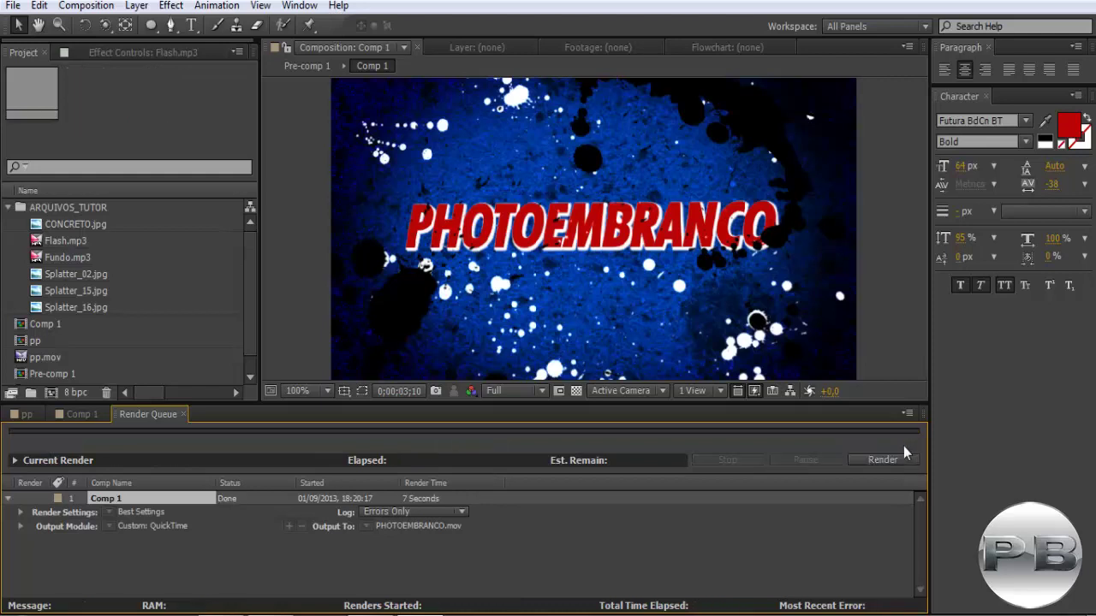
click(29, 414)
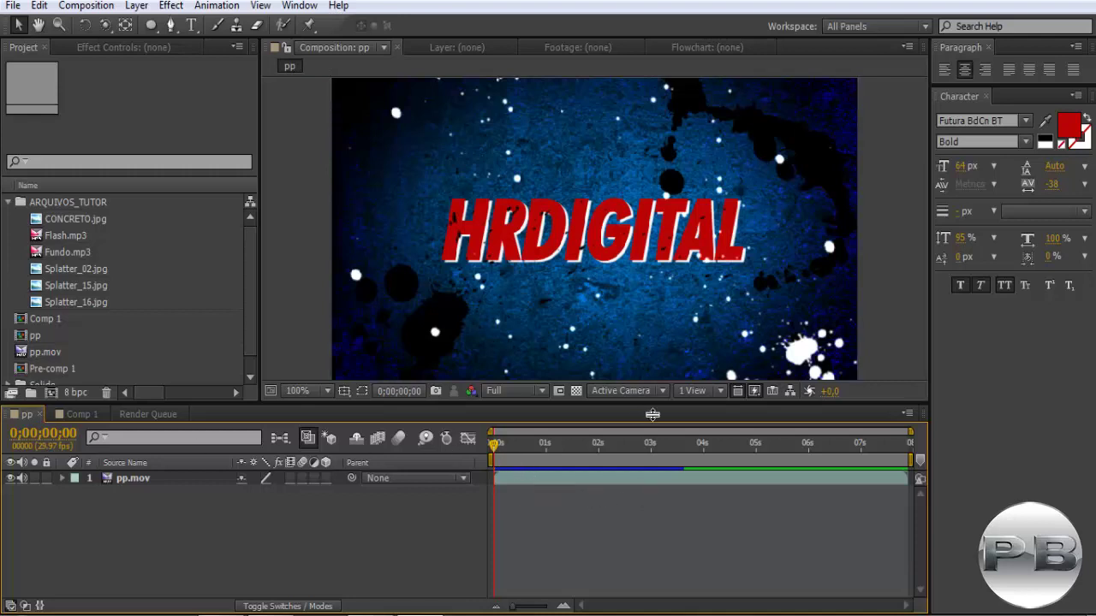
- Enlarge the composition viewer, preview the pp composition from its start, then stop playback
drag(641, 404, 647, 477)
key(space)
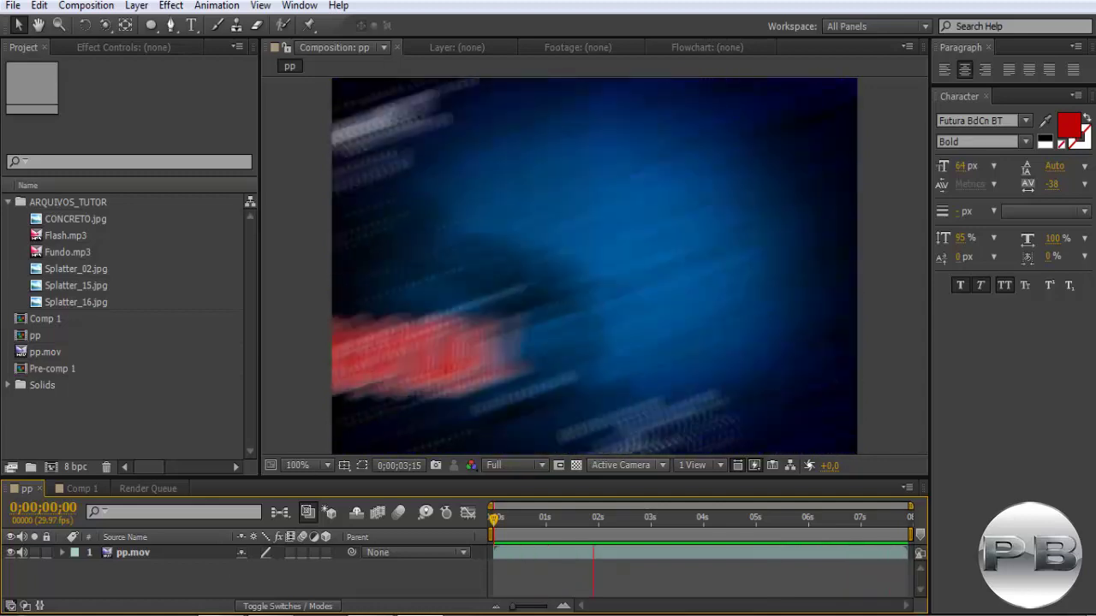
click(667, 559)
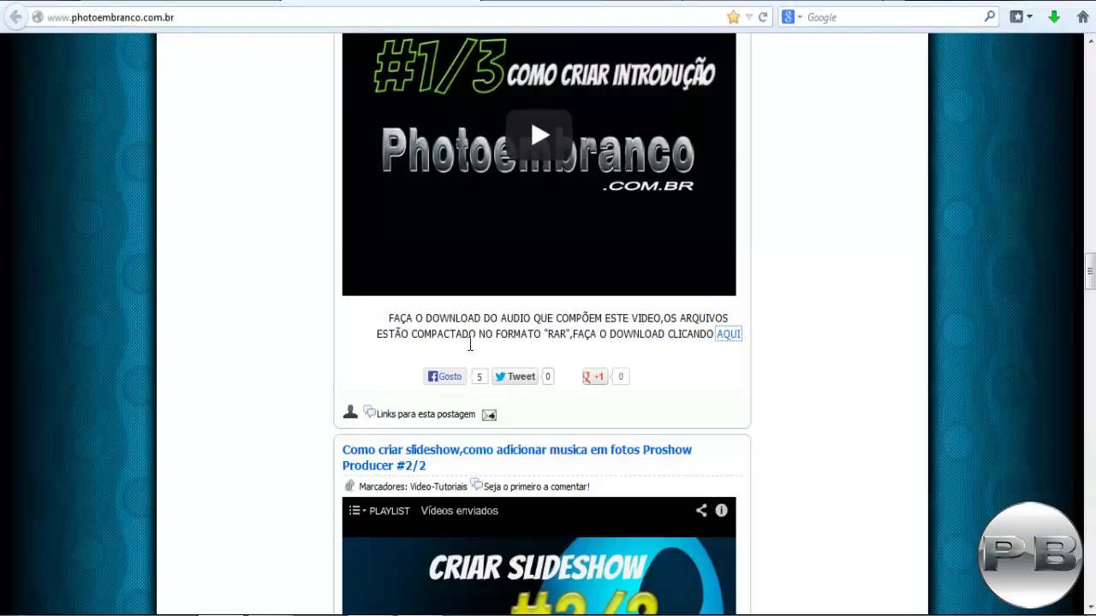
- Scroll to the top of photoembranco.com.br and follow the YOUTUBE link to the tutorials channel
scroll(476, 351, up, 10)
scroll(547, 381, up, 10)
scroll(613, 404, up, 10)
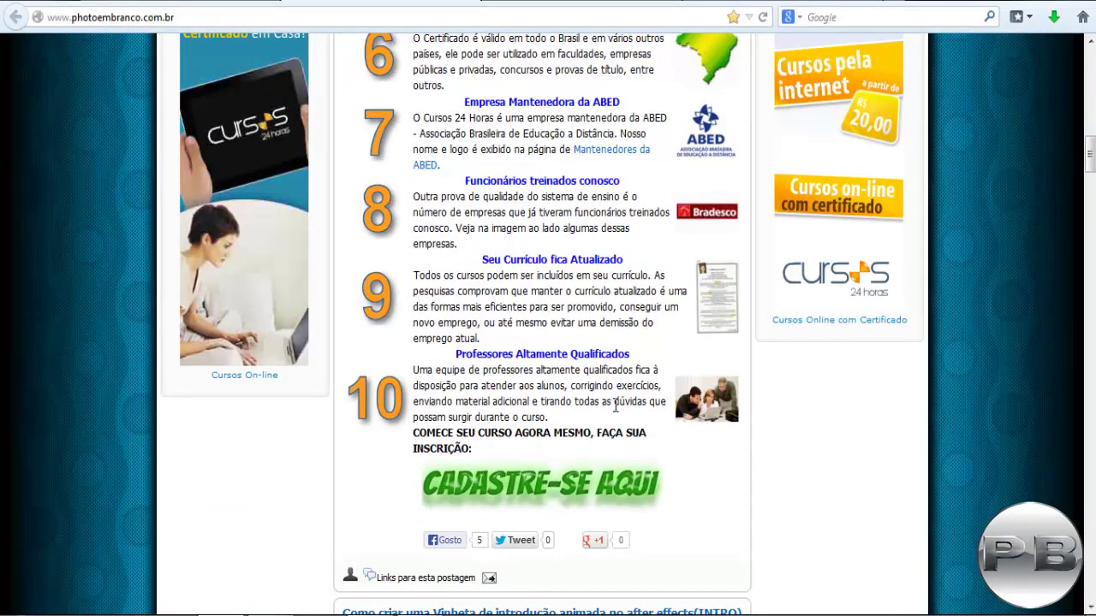
scroll(615, 407, up, 1)
scroll(613, 405, up, 8)
scroll(611, 405, up, 2)
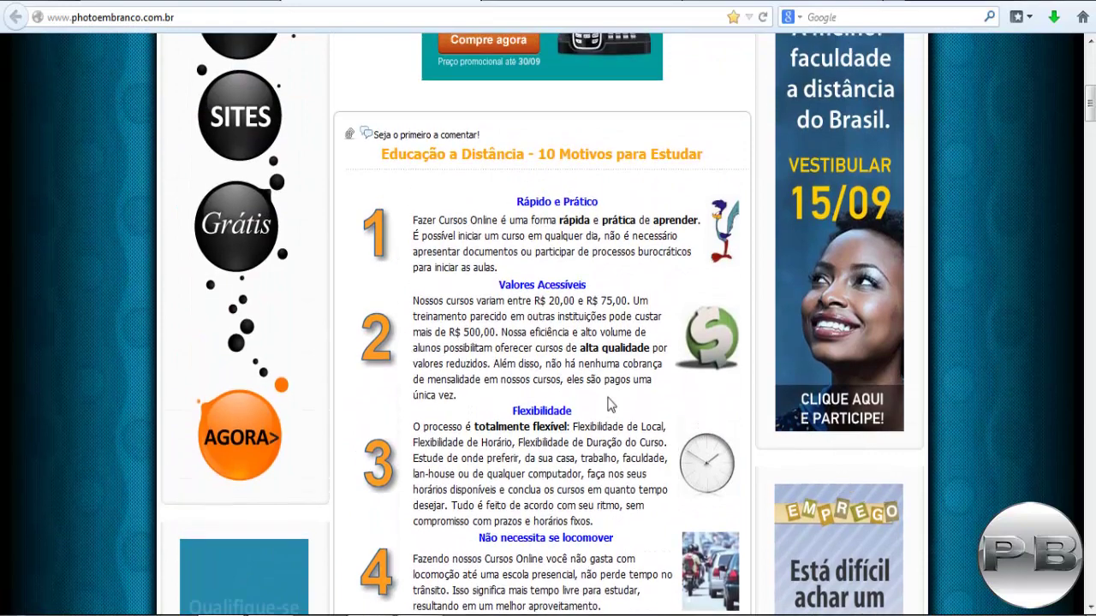
scroll(611, 404, up, 2)
scroll(608, 399, up, 4)
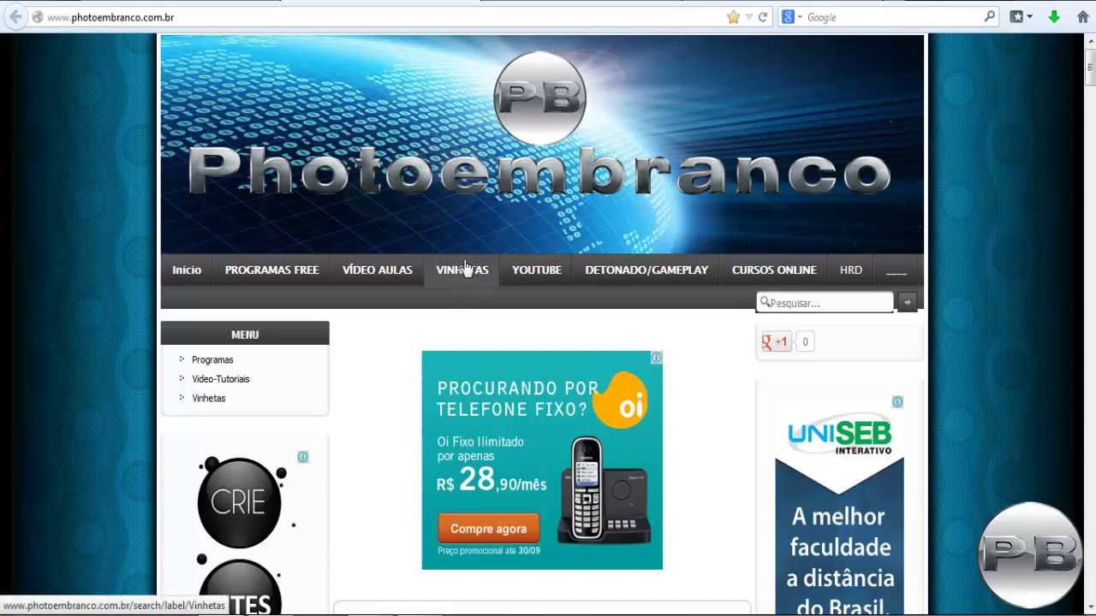
click(643, 279)
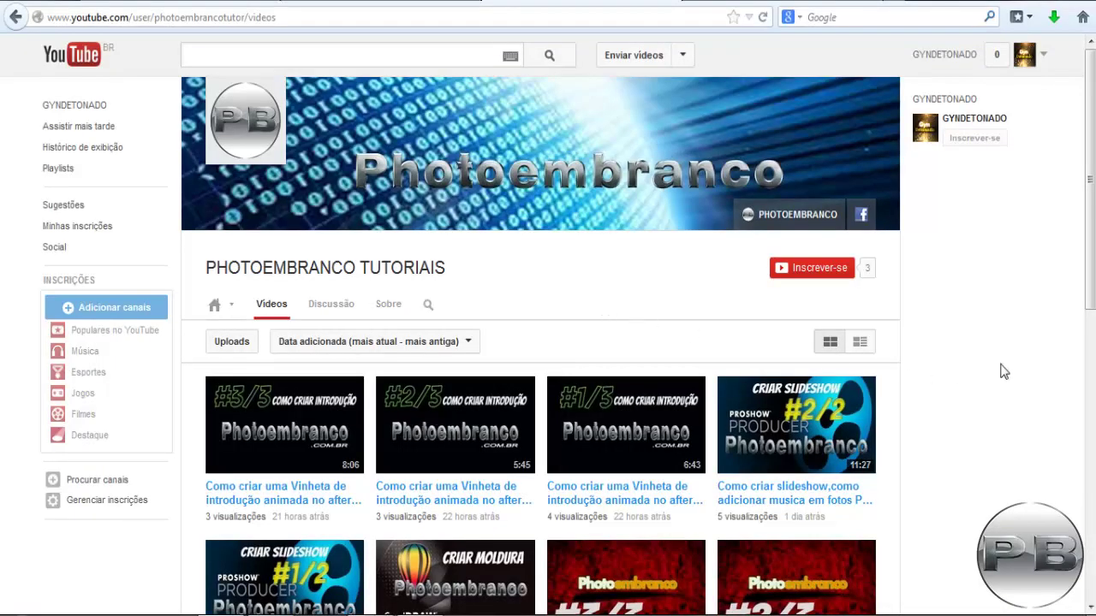
- Drag slightly near the top right of the PHOTOEMBRANCO TUTORIAIS Vídeos page
mouse_move(1090, 125)
mouse_down()
mouse_move(1089, 152)
mouse_move(1089, 127)
mouse_up()
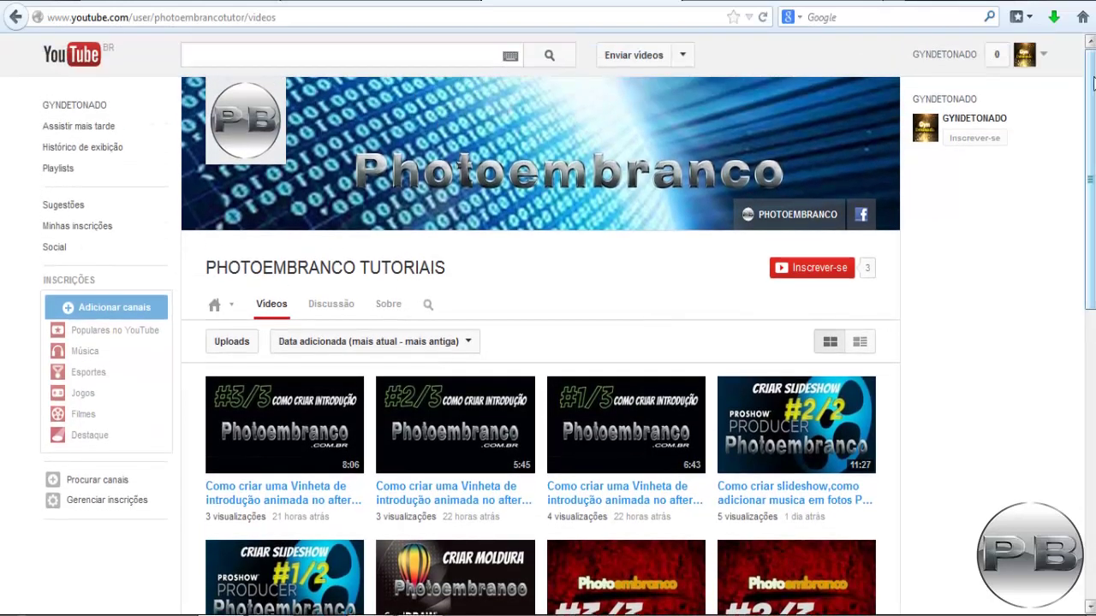